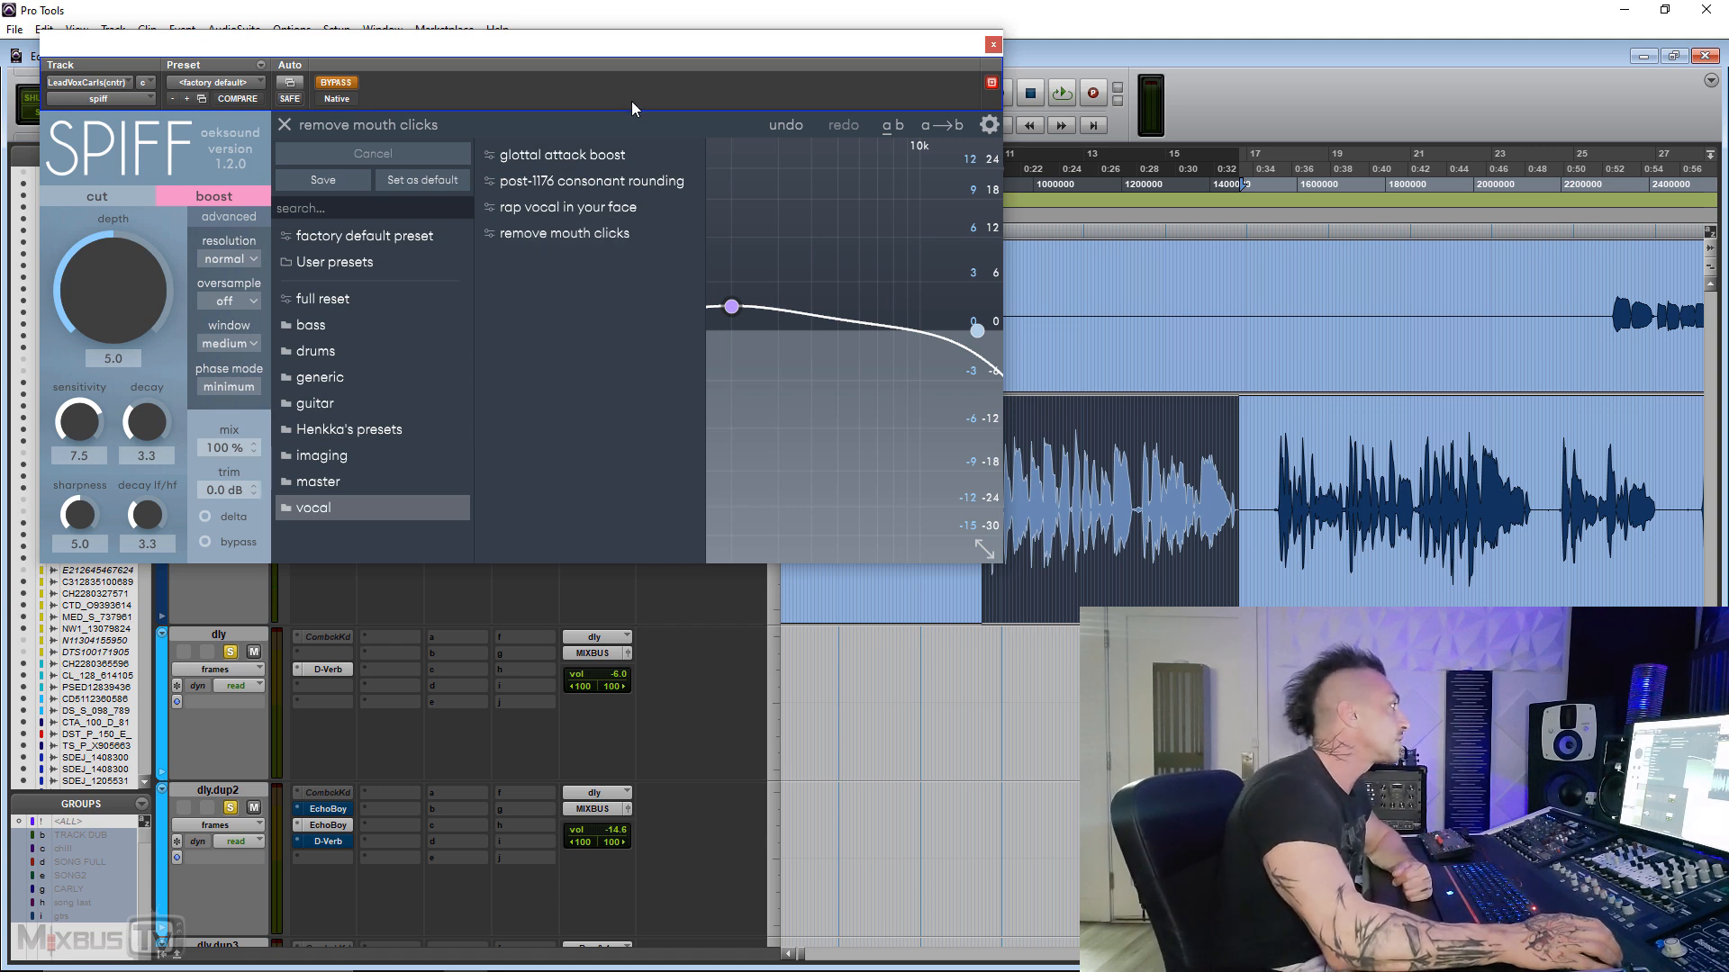
- Load the vocal preset "post-1176 consonant rounding" in Spiff and play the lead vocal with the plugin bypassed, then active
left_click(622, 182)
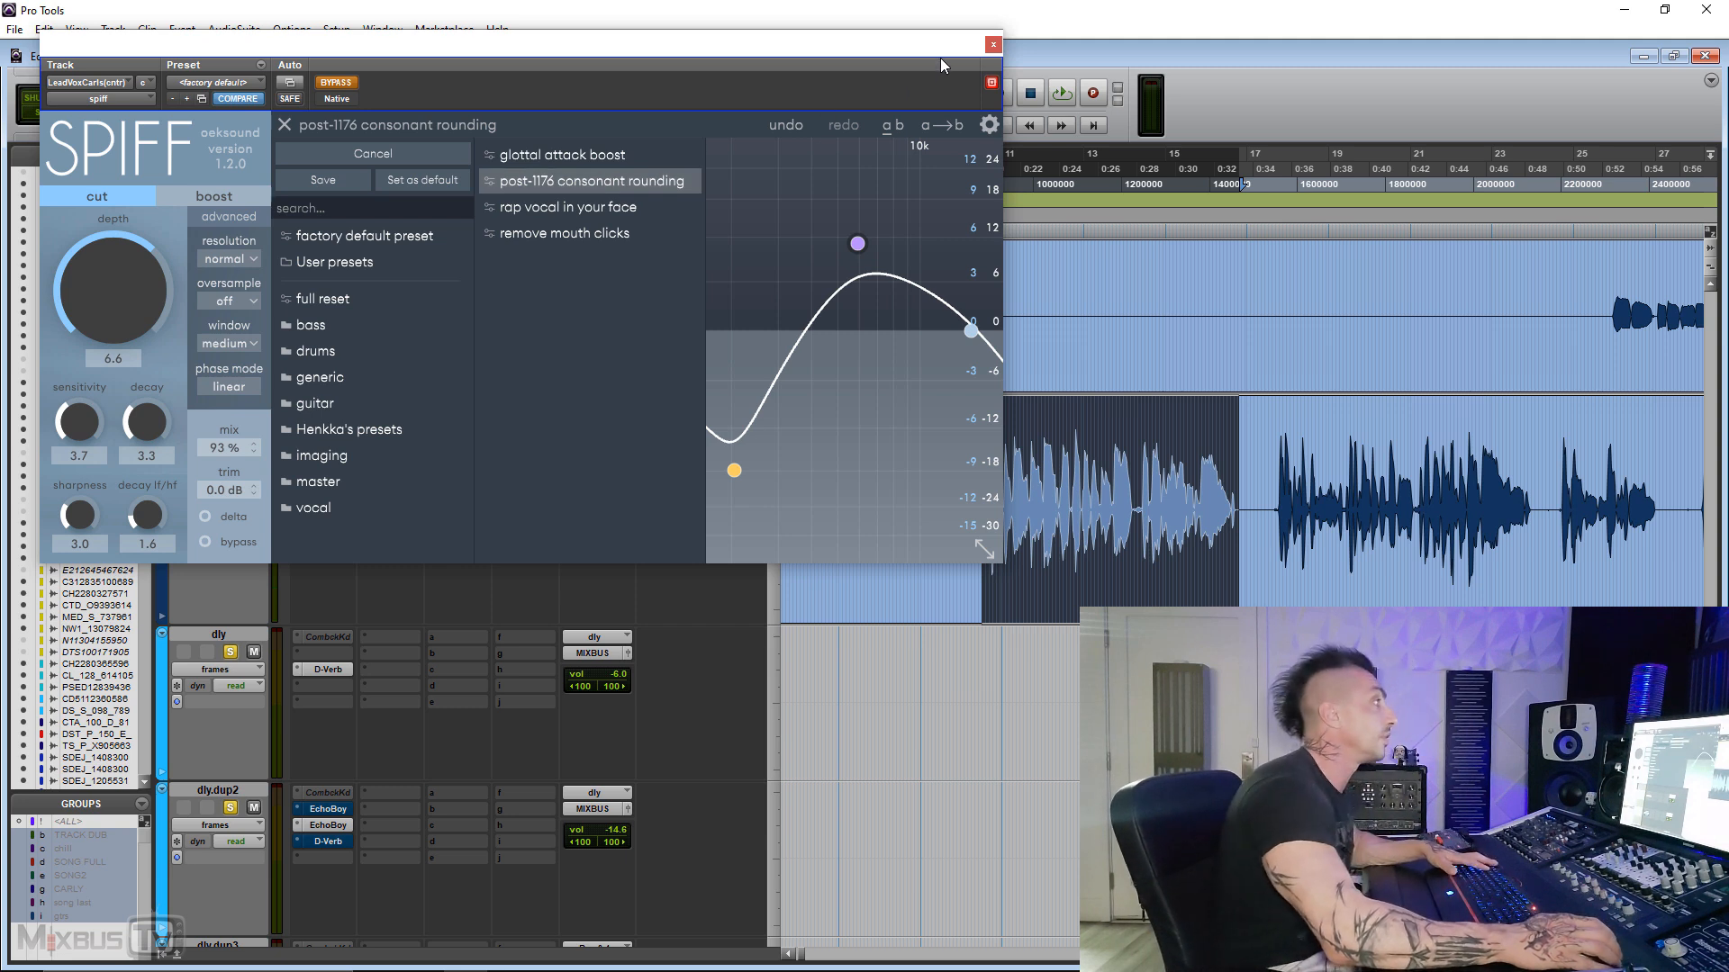
key("space")
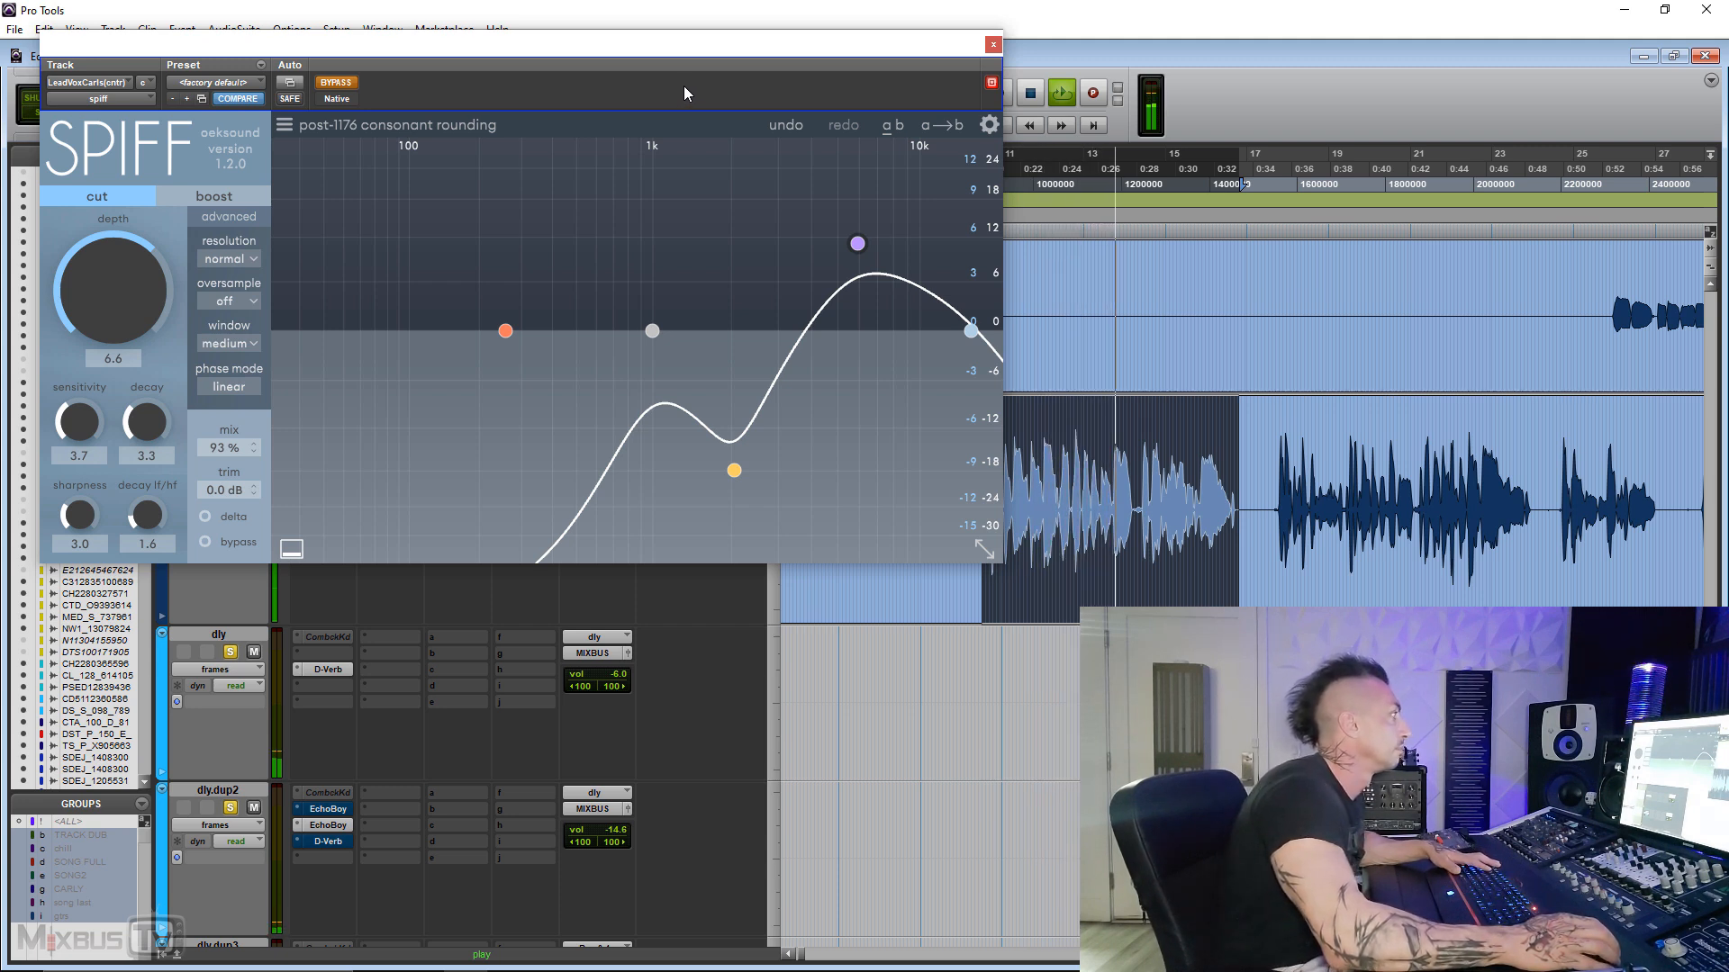
left_click_drag(570, 51, 578, 78)
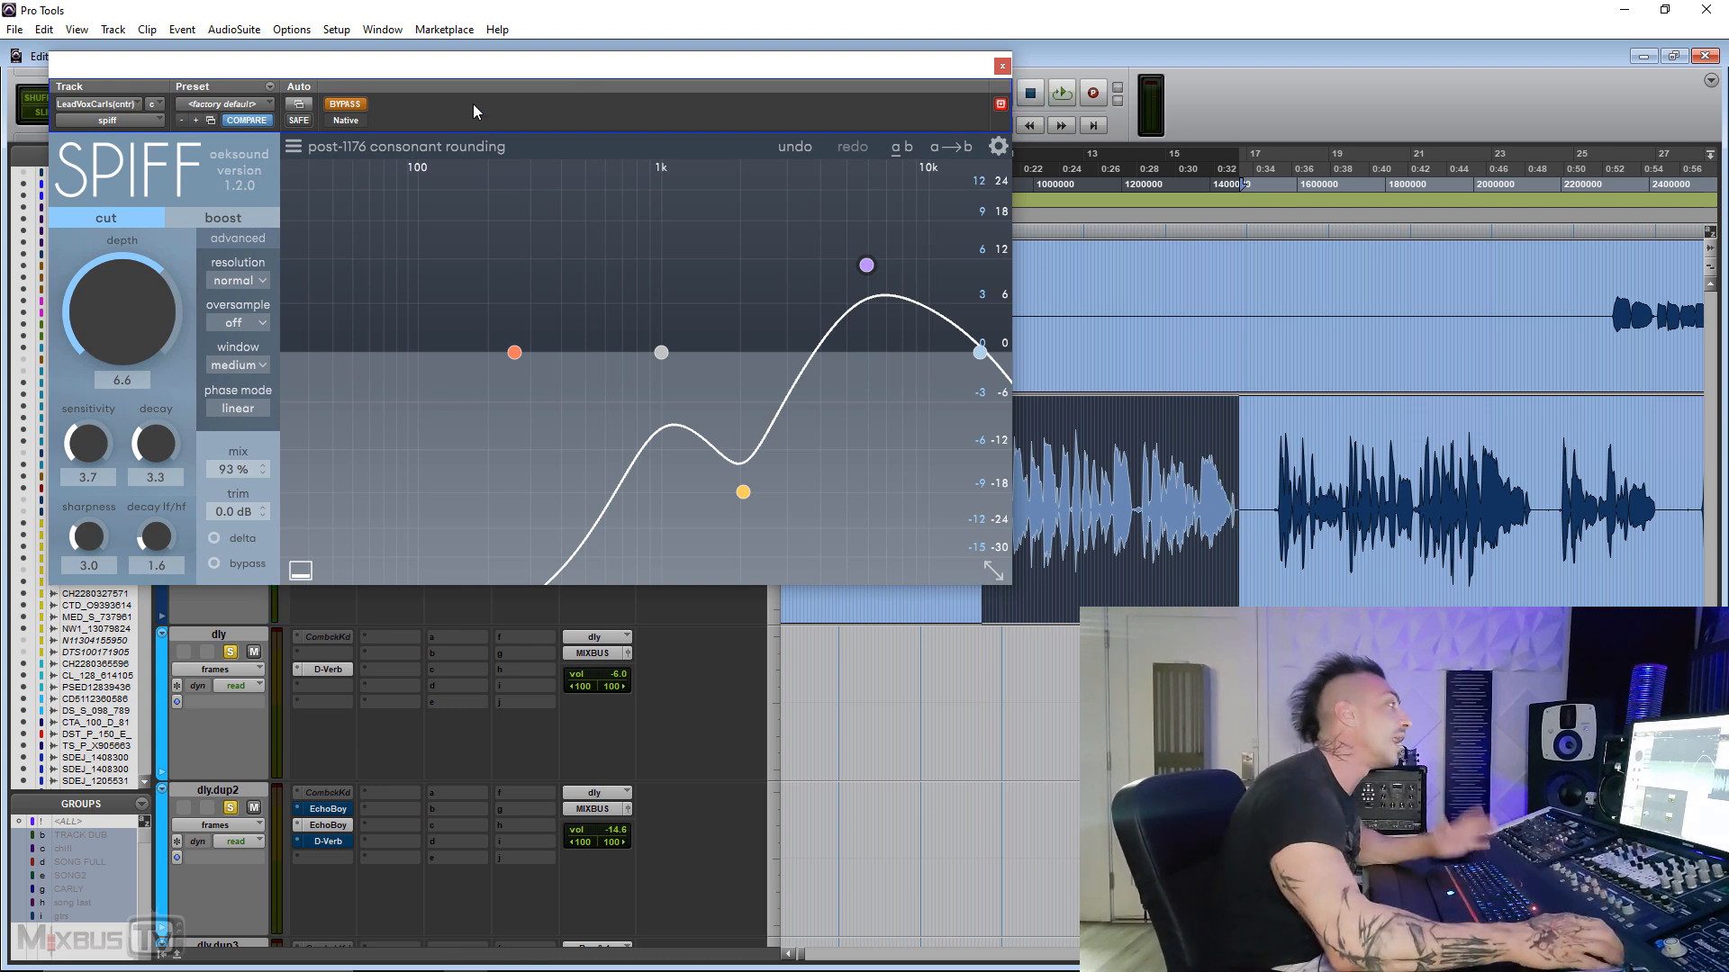
left_click(344, 105)
key("space")
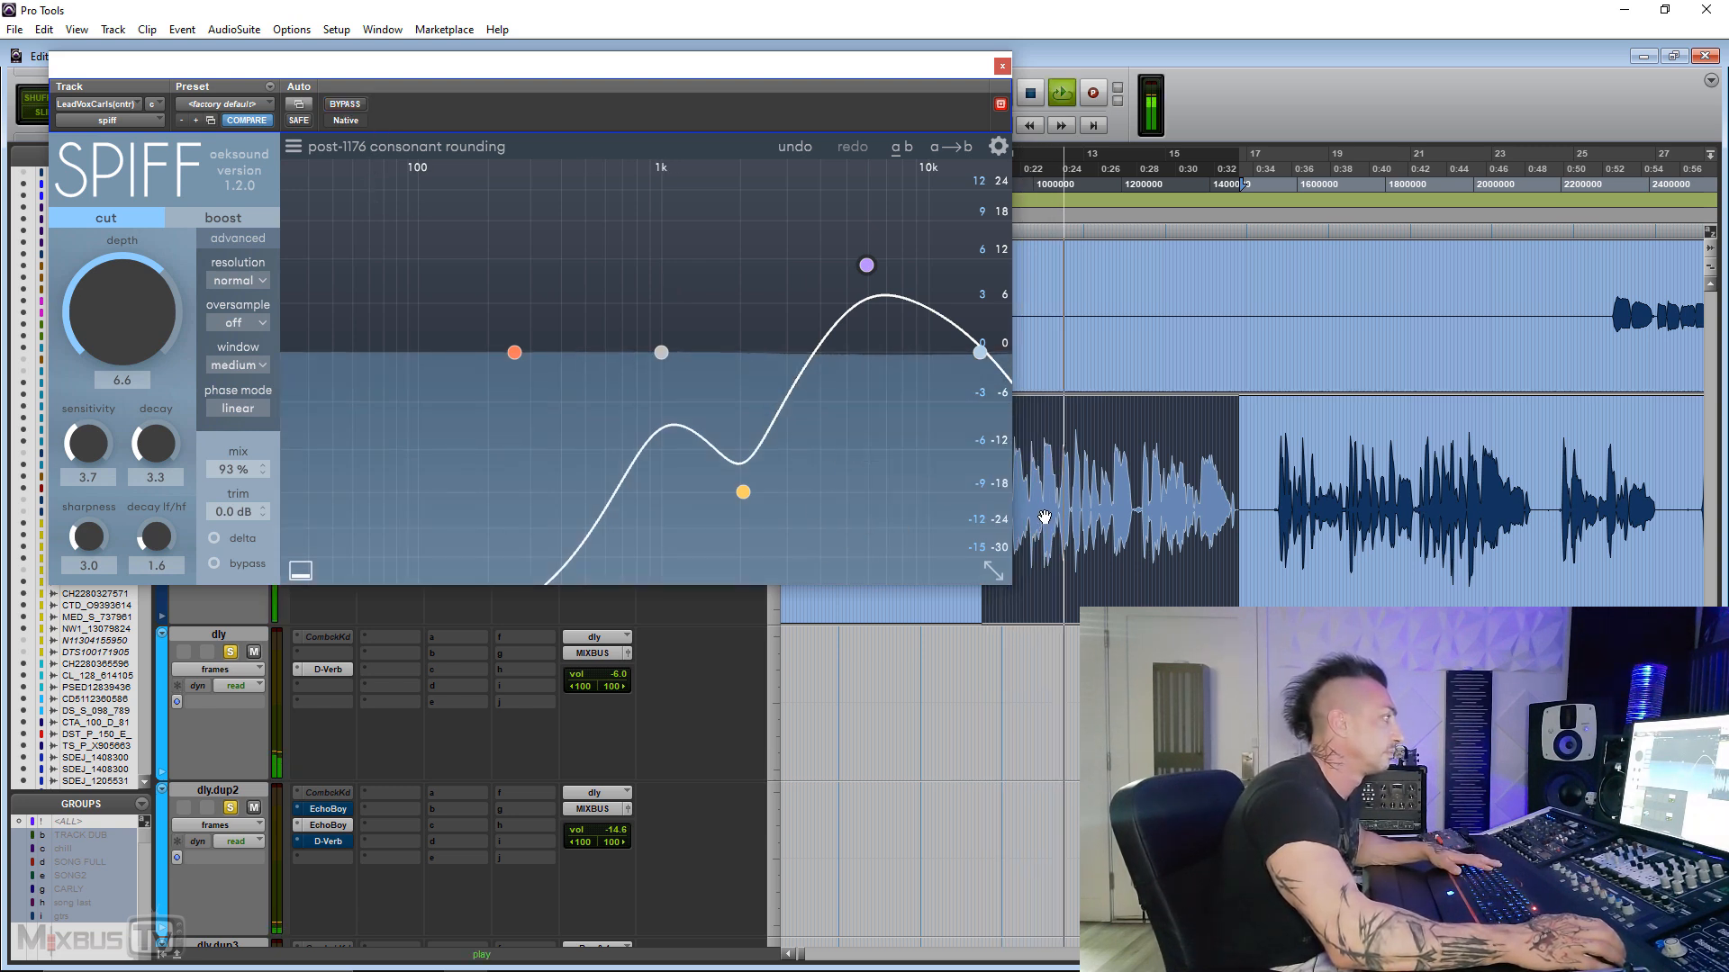
- Select a shorter phrase of the lead vocal clip and compare it with Spiff bypassed and active during playback
left_click_drag(1035, 460, 1139, 460)
key("space")
left_click(345, 104)
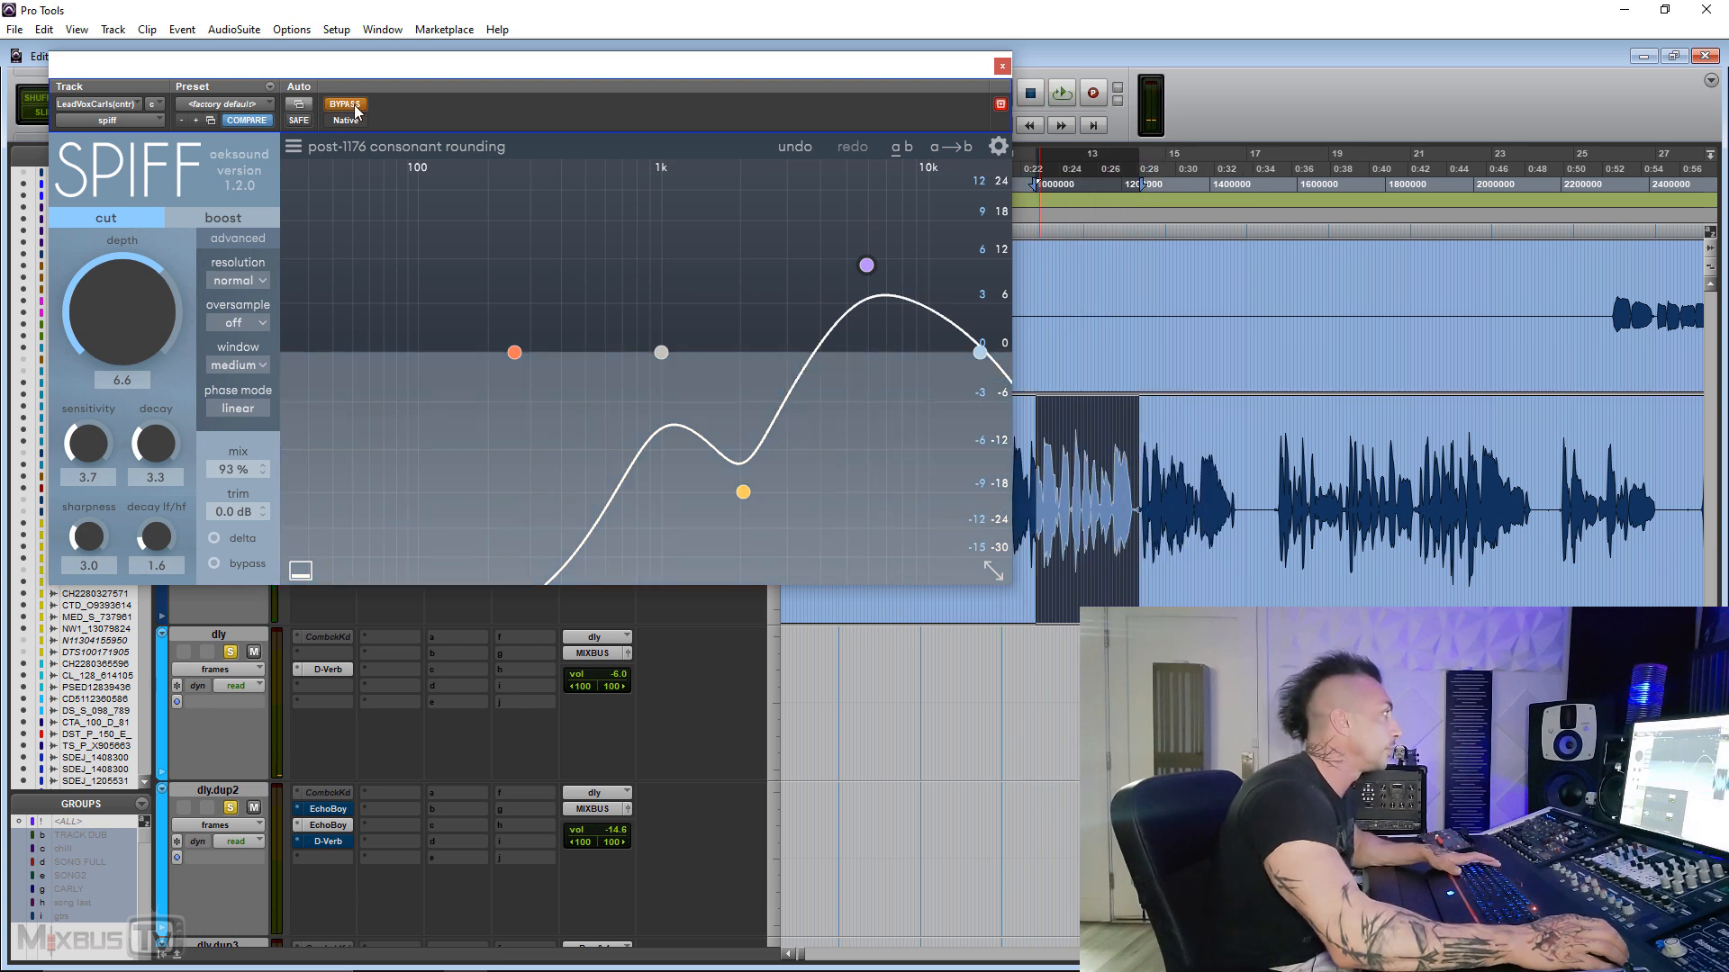
key("space")
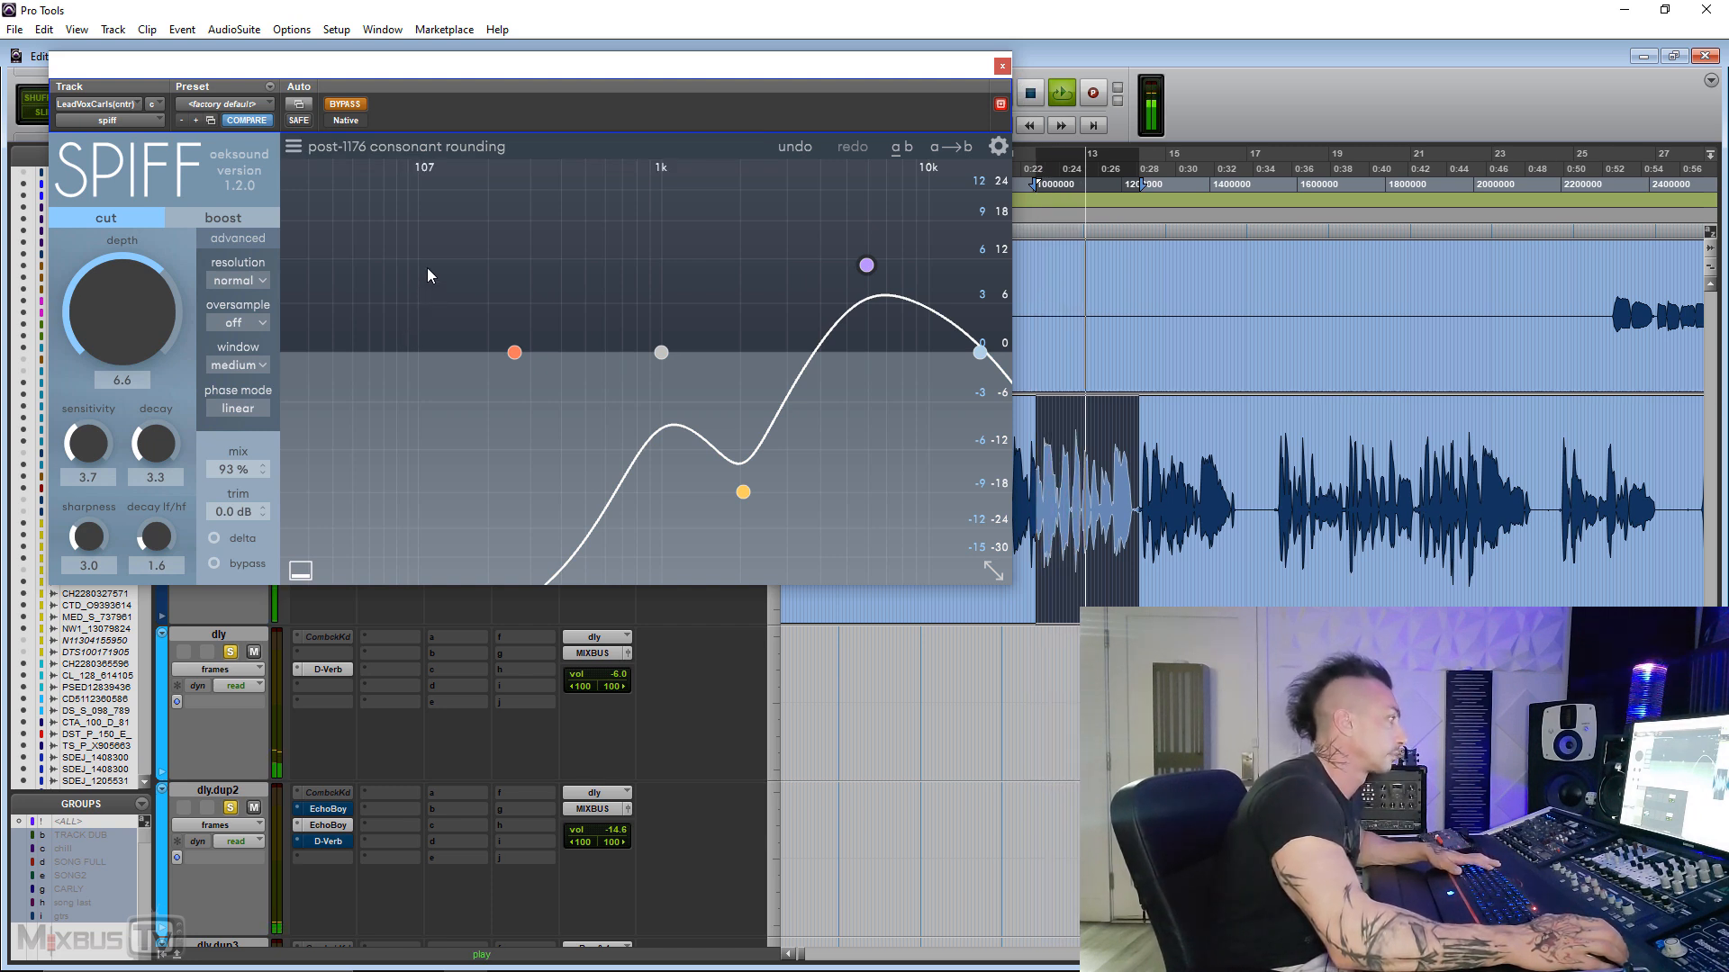
left_click(345, 104)
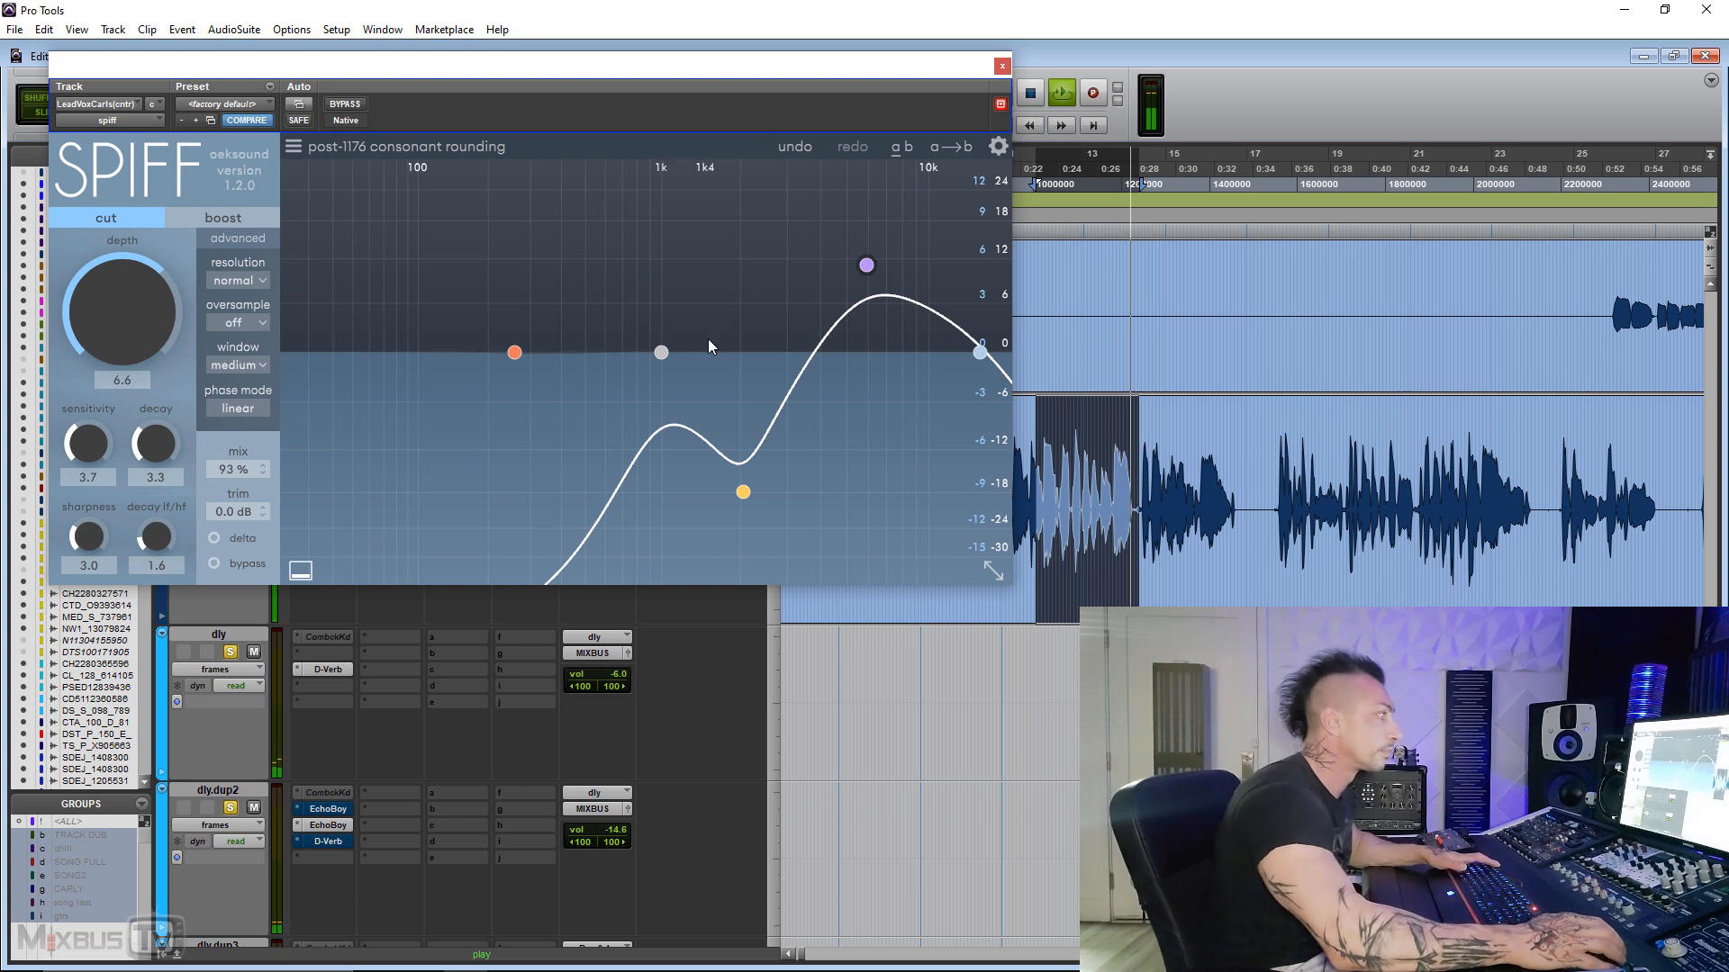
key("space")
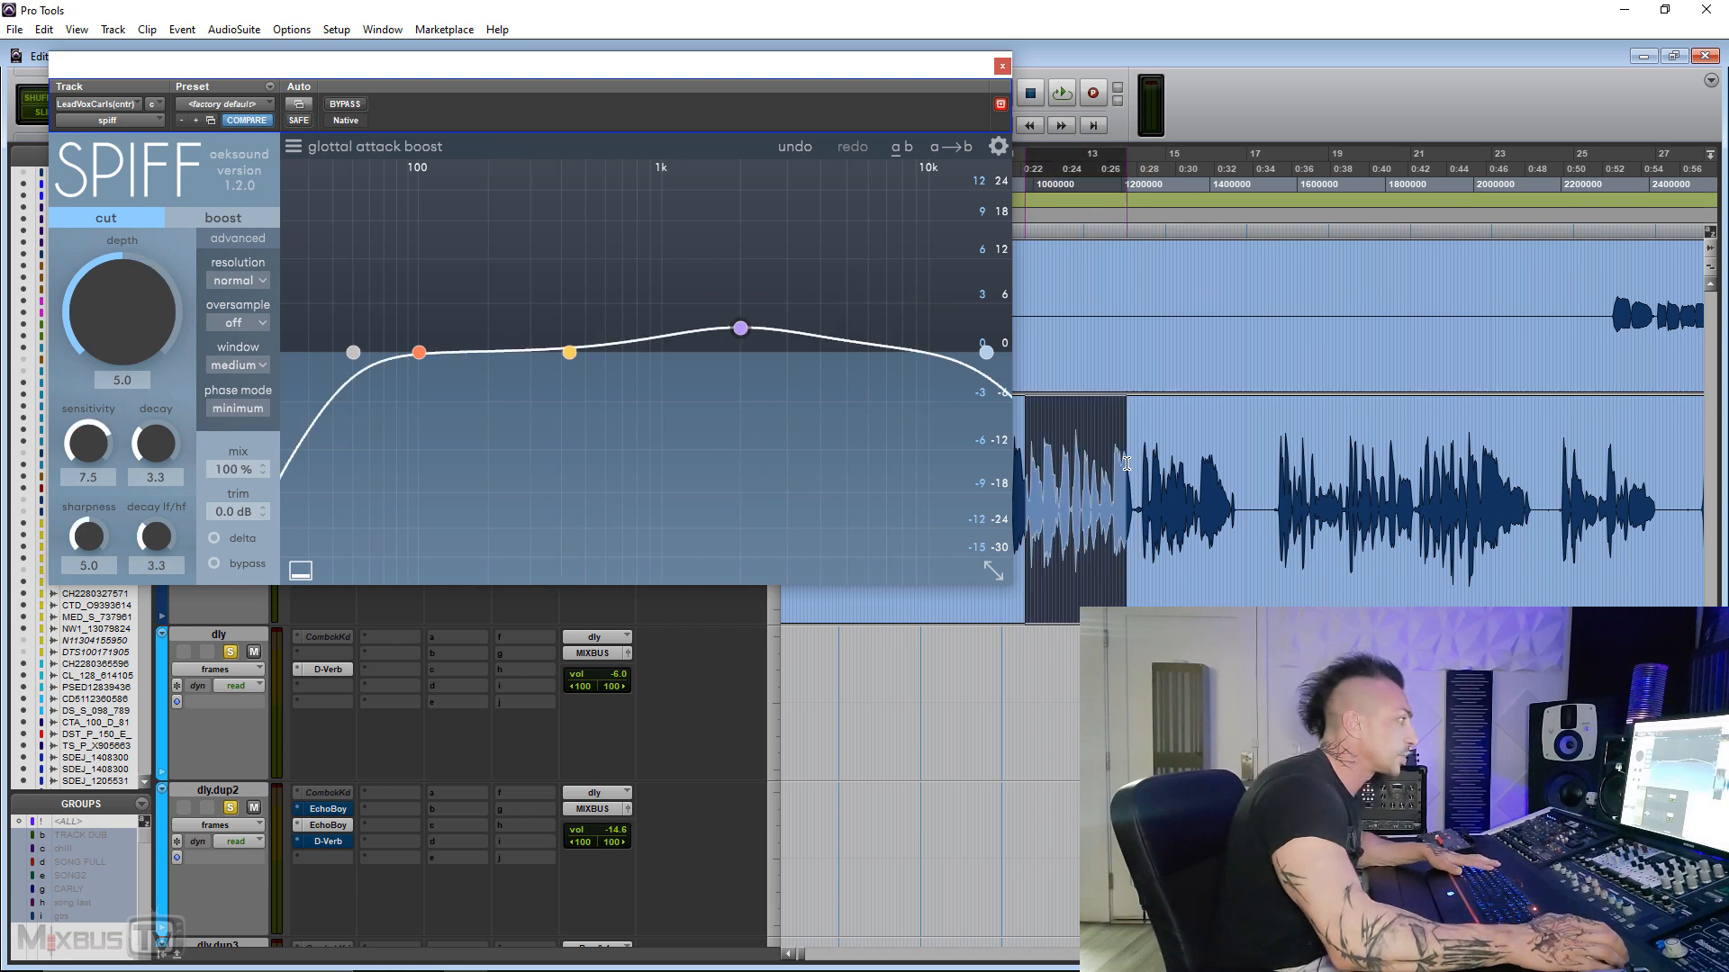
- Load the vocal preset "remove mouth clicks" in Spiff and close the preset browser
left_click(294, 145)
mouse_move(339, 538)
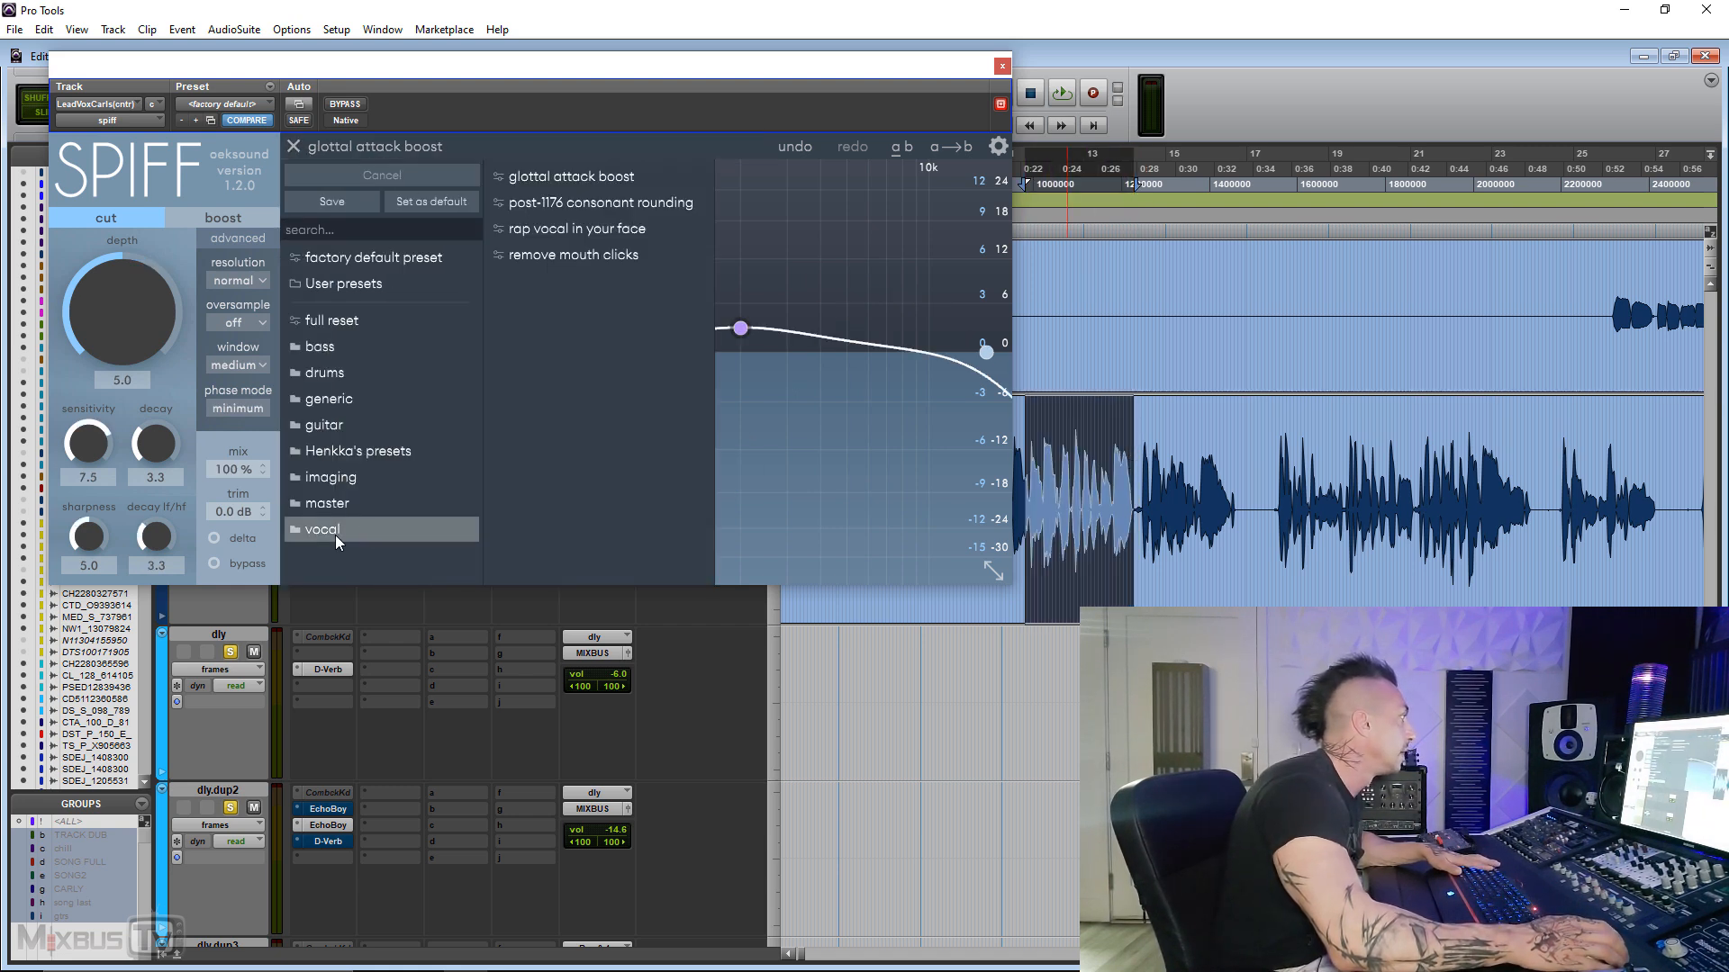
left_click(572, 255)
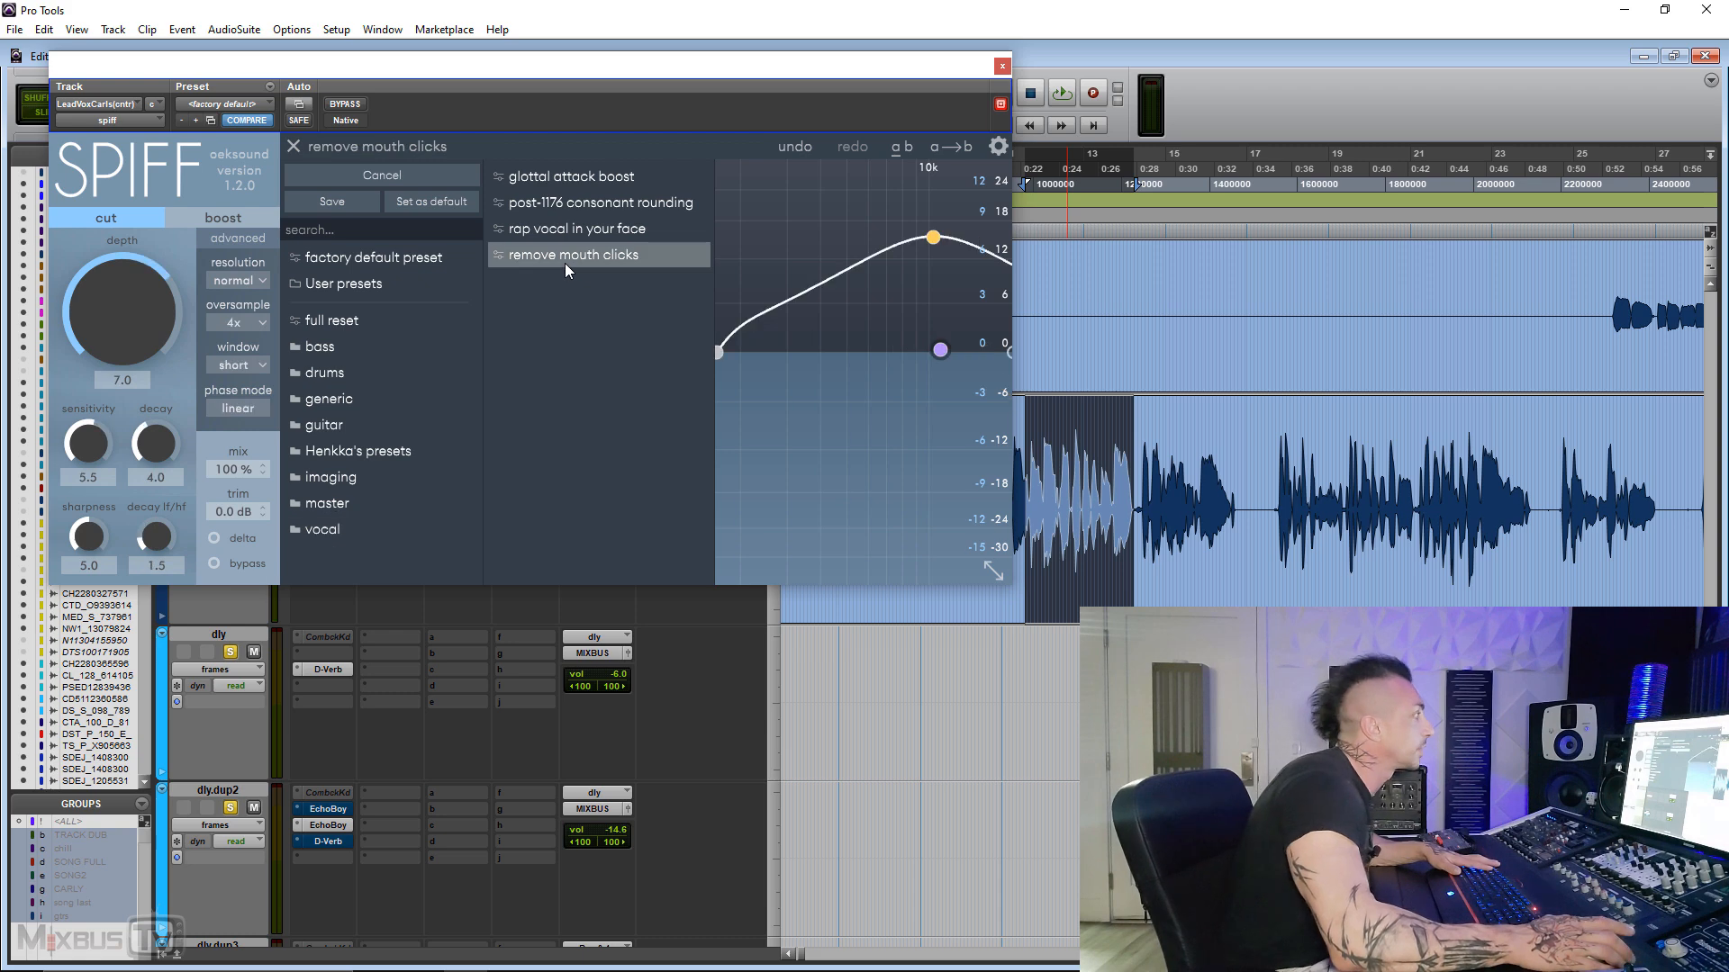
left_click(293, 148)
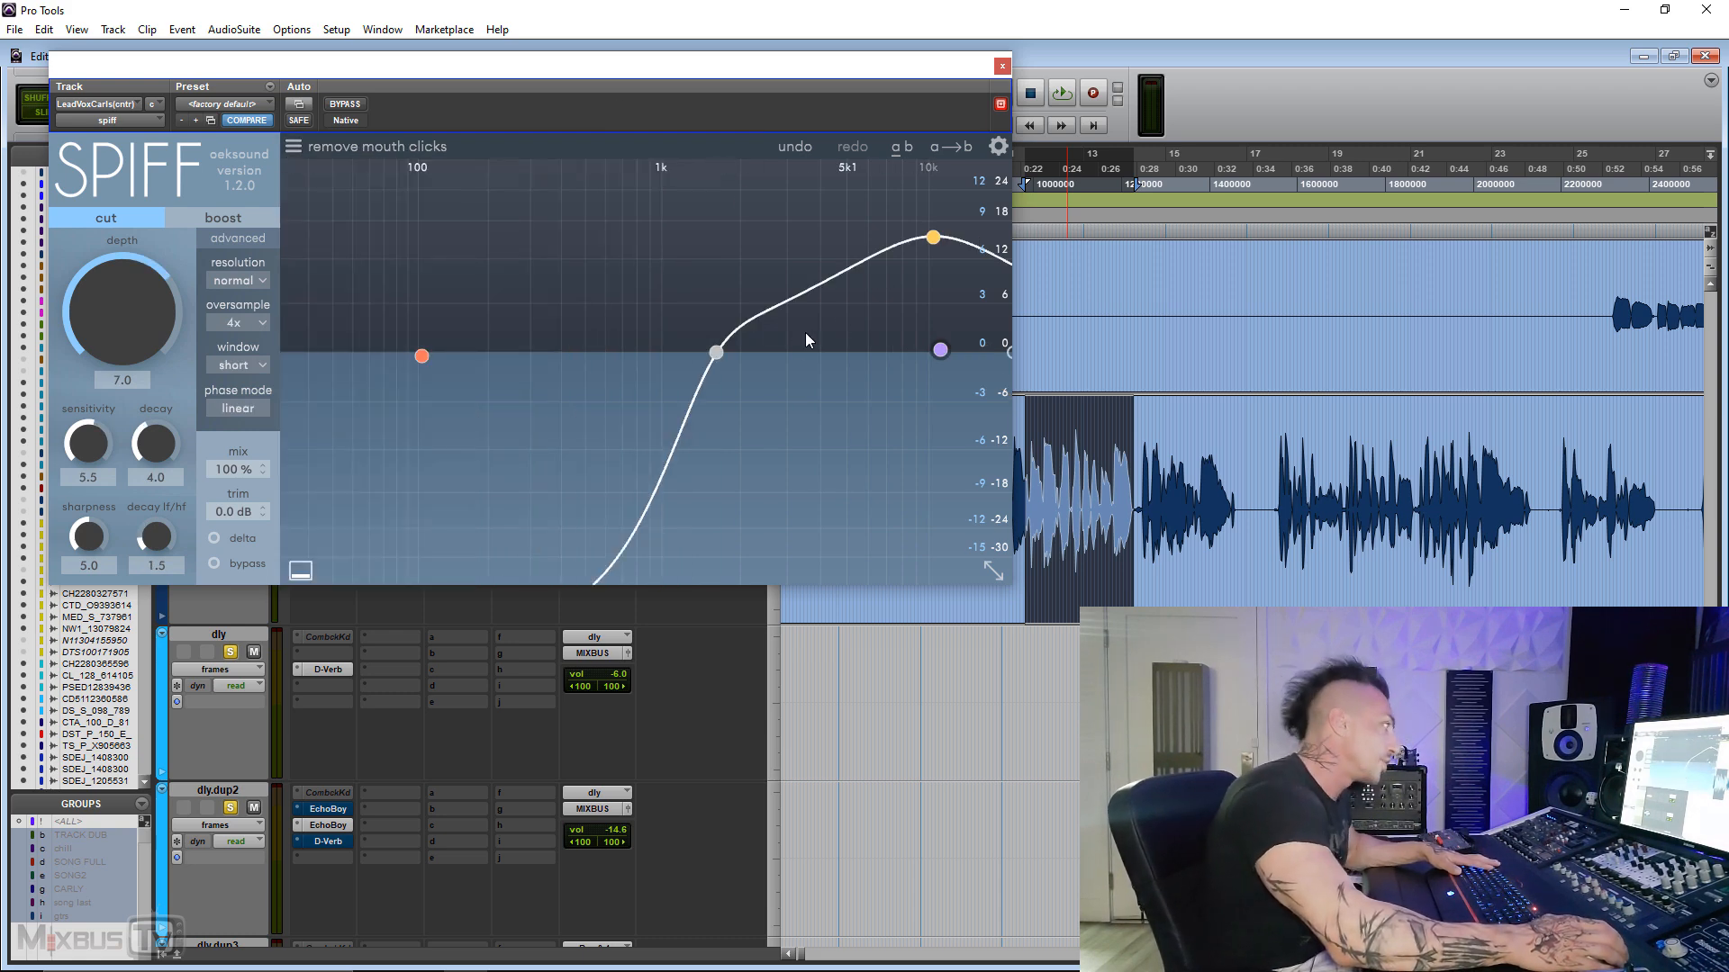
- Compare the selected phrase with Spiff bypassed and active, then move band 2 to a lower frequency with higher sensitivity
key("space")
left_click(345, 103)
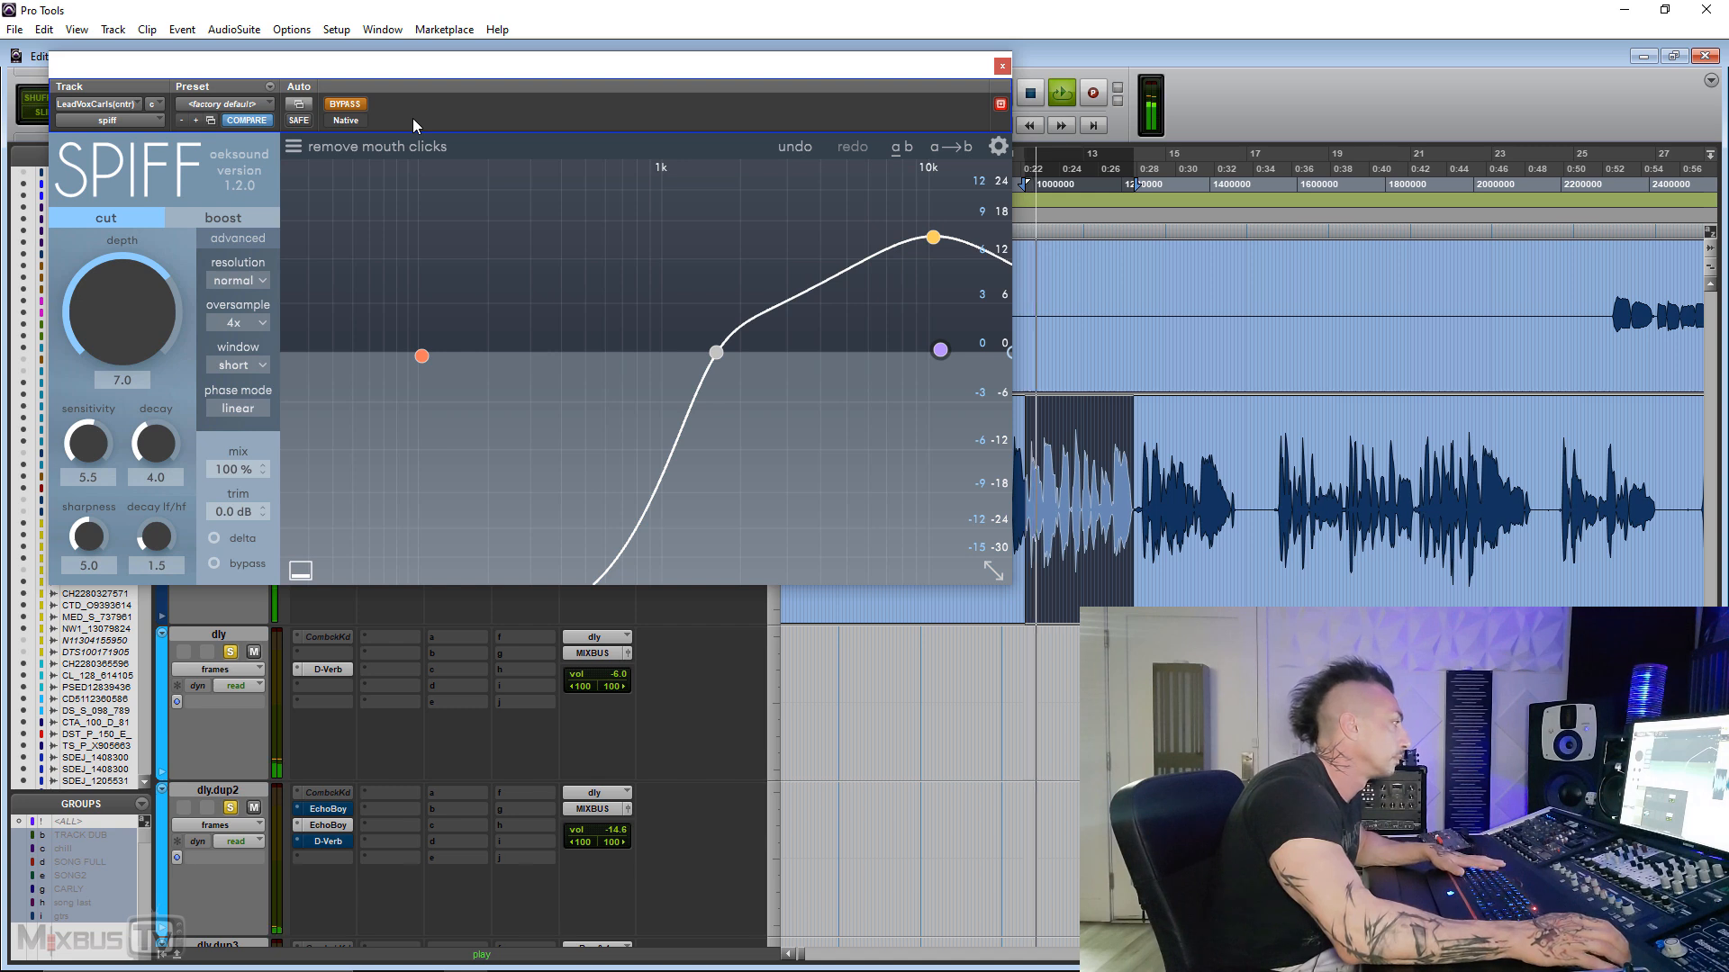
left_click(352, 107)
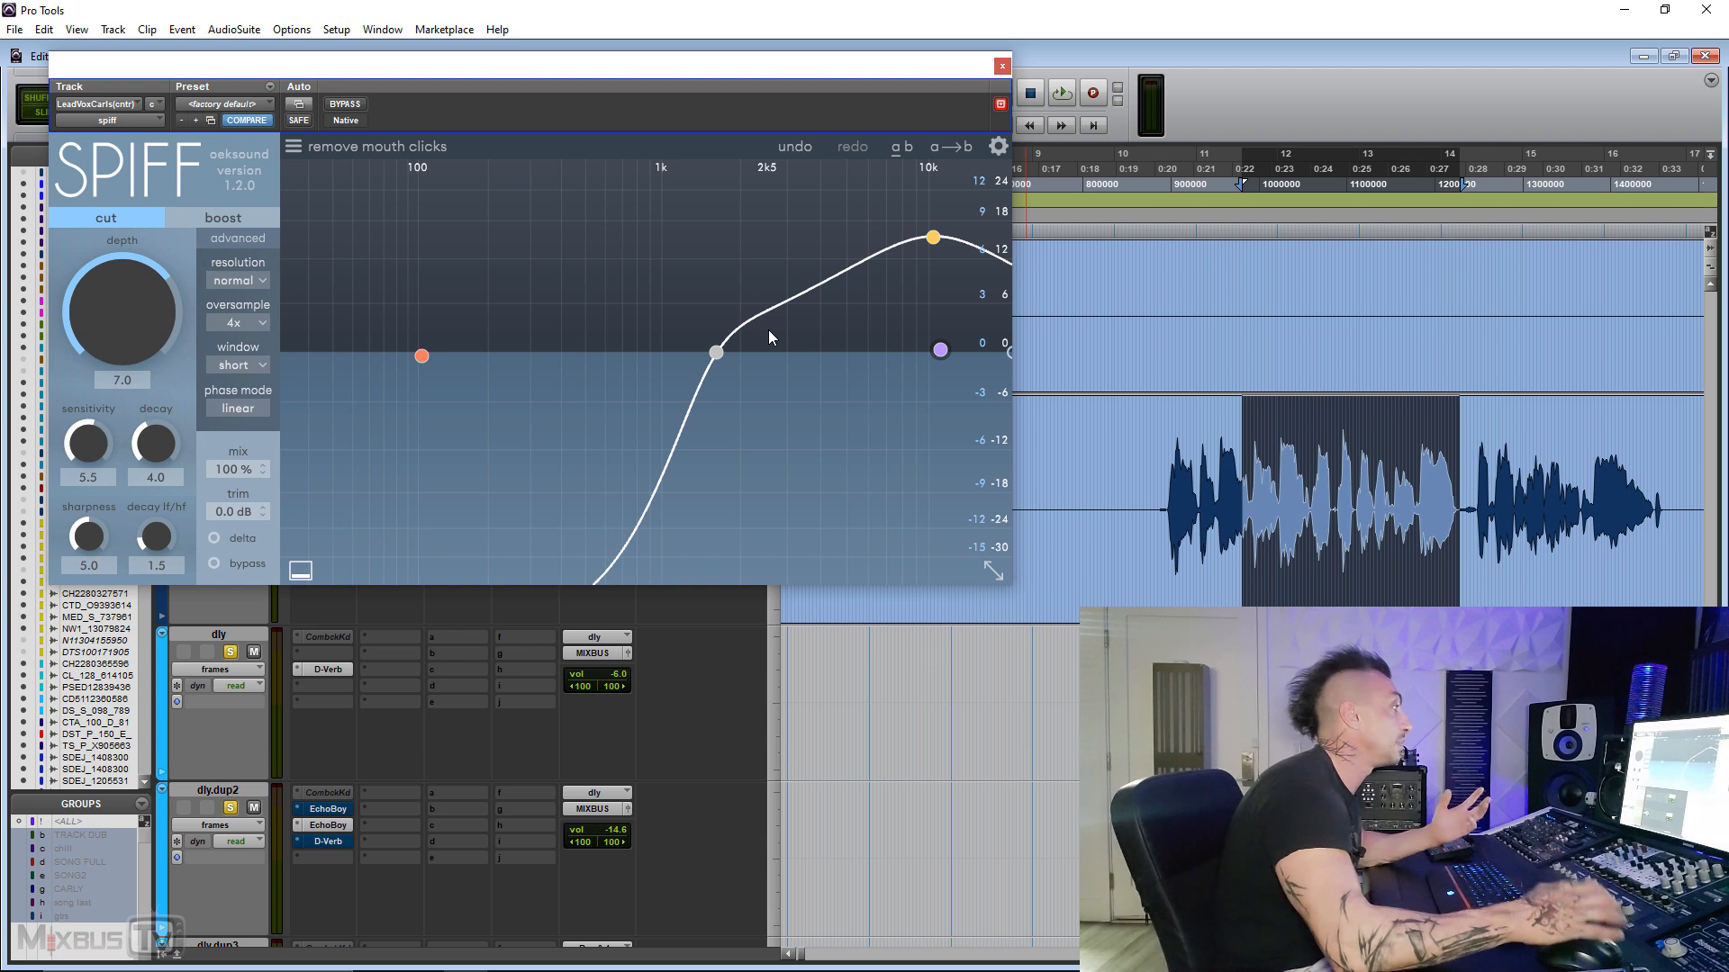
left_click_drag(933, 237, 891, 206)
key("space")
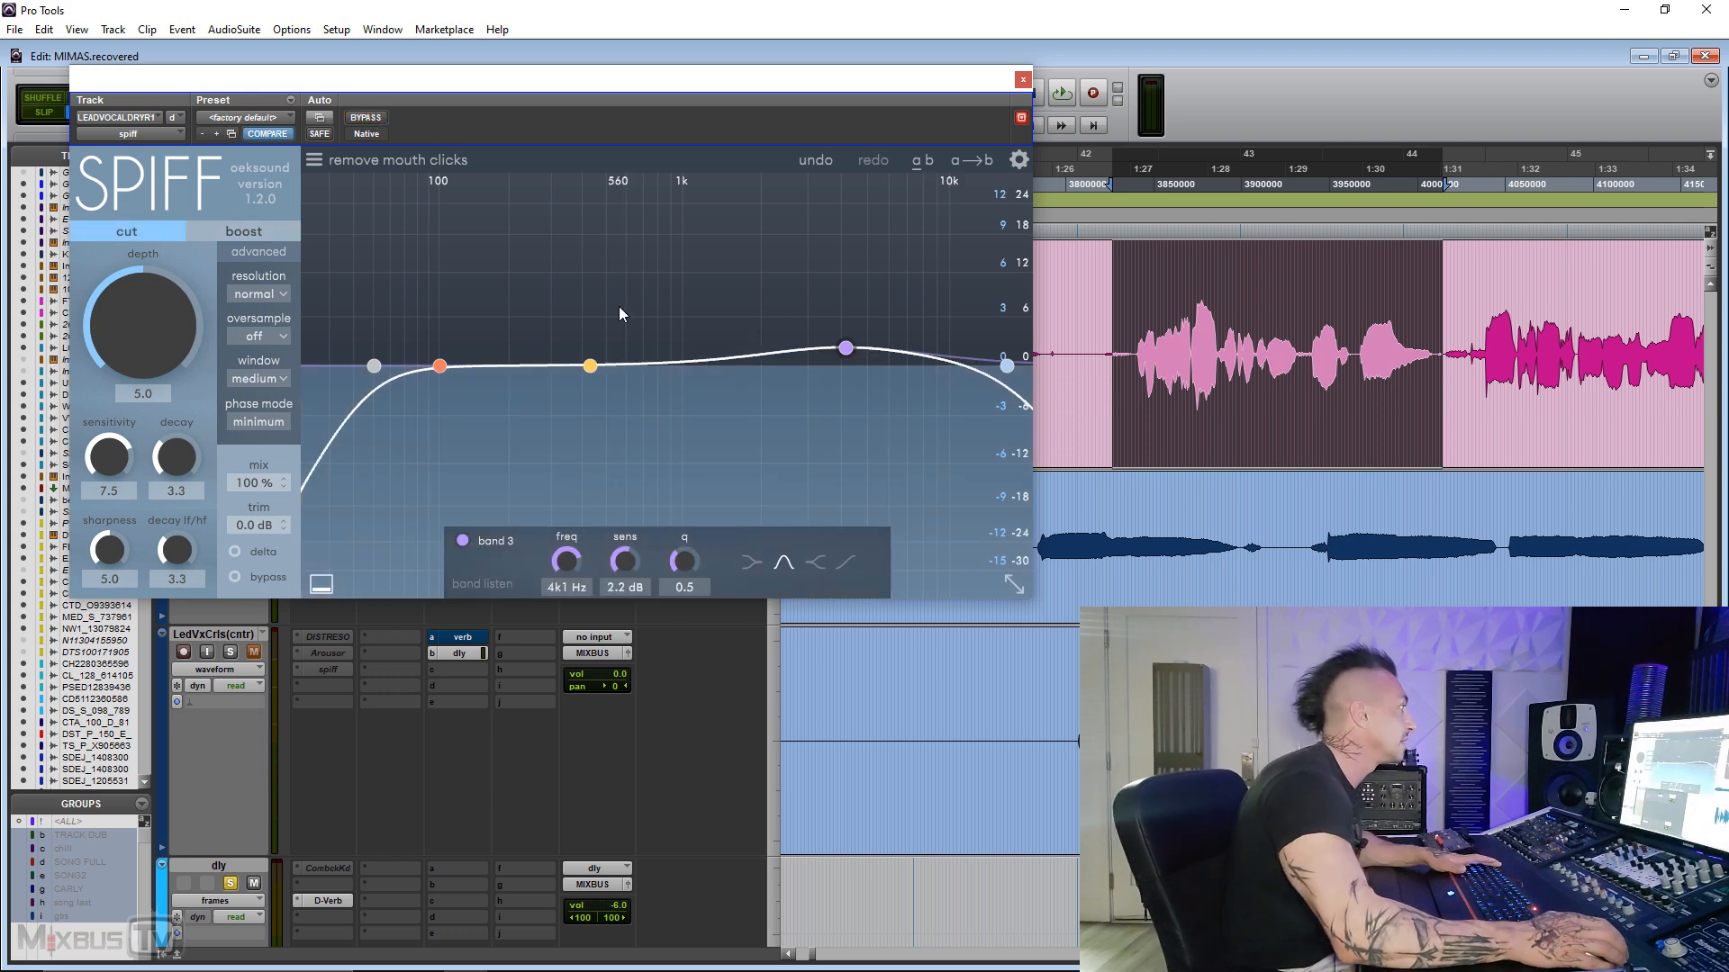
- Enable delta monitoring on the dry lead vocal's Spiff and raise band 3 to about 18 dB sensitivity
left_click(235, 552)
key("space")
left_click_drag(846, 348, 805, 195)
key("space")
- Give the lo cut the third filter slope, raise its frequency to 999 Hz, and play the delta signal
left_click(374, 367)
left_click(816, 565)
scroll(567, 560, "up", 10)
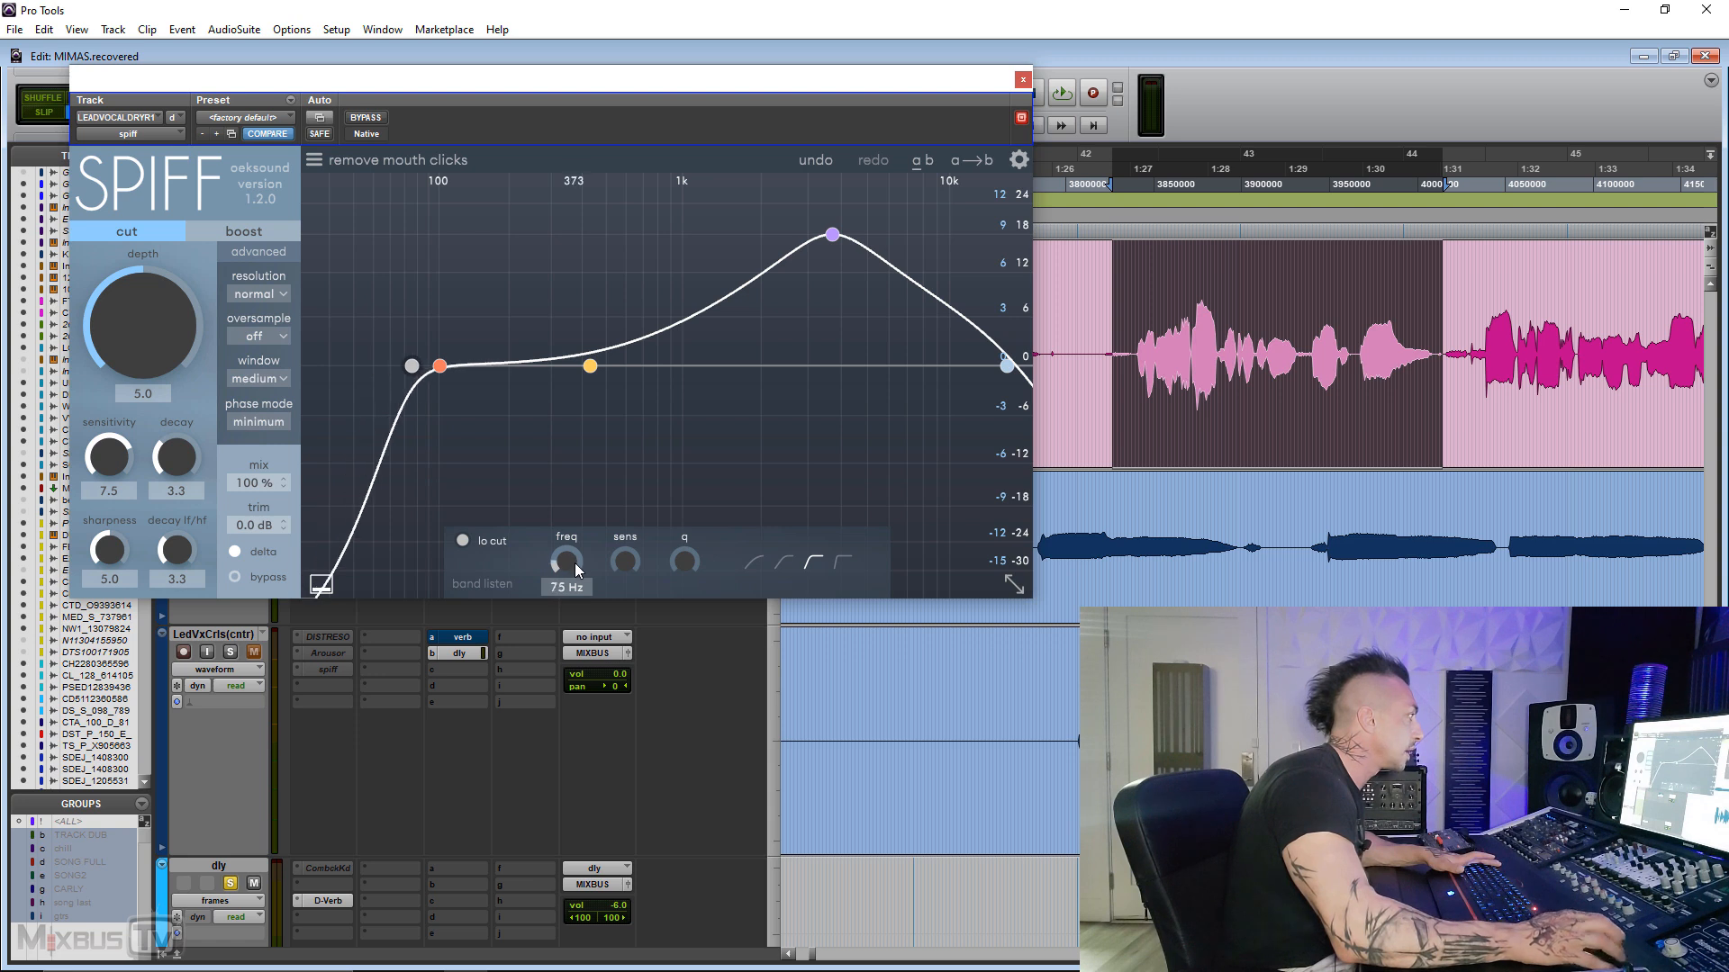
scroll(576, 564, "up", 10)
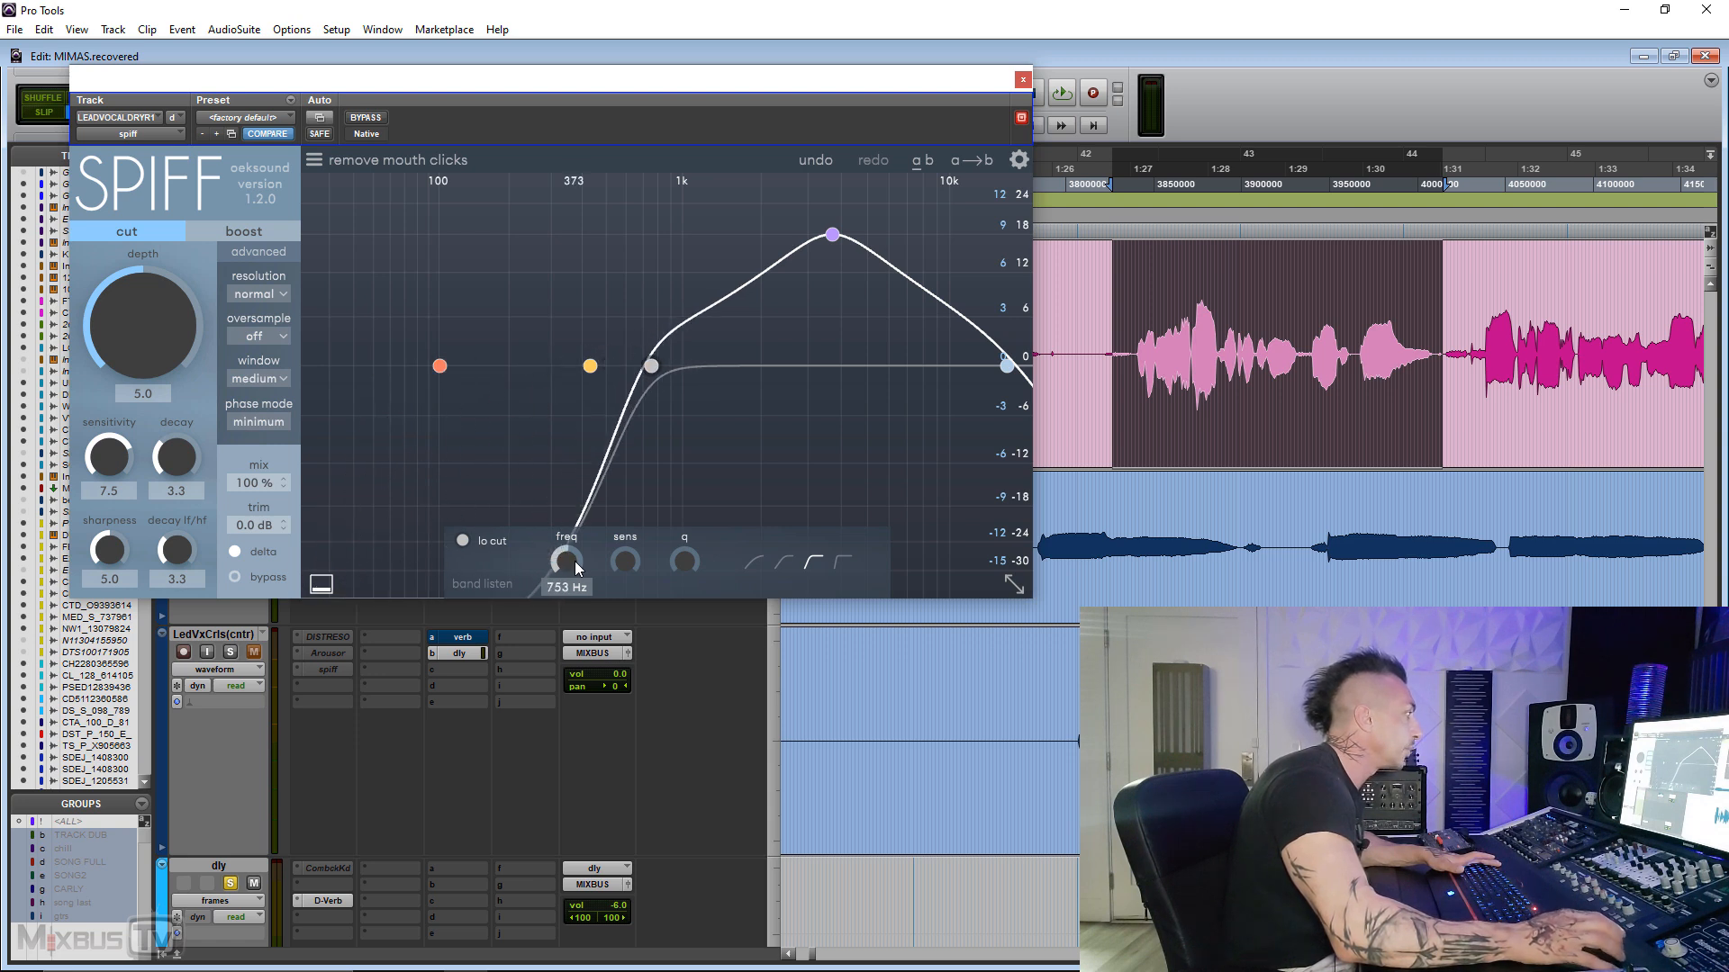
scroll(577, 566, "down", 1)
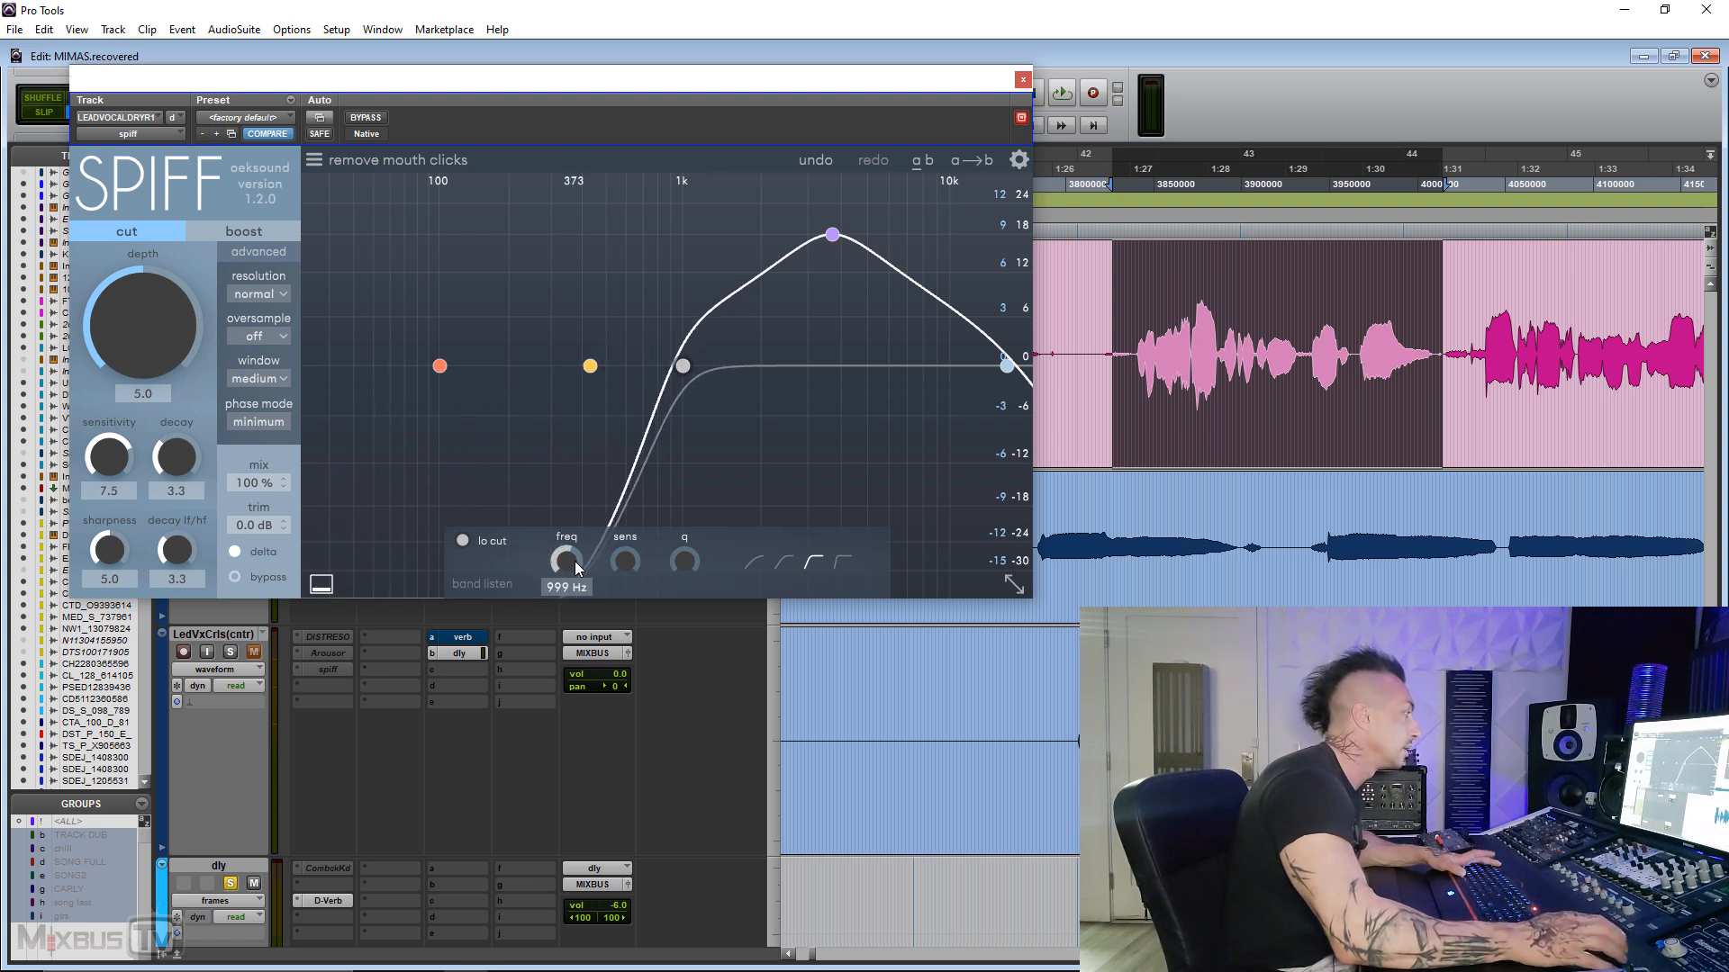
key("space")
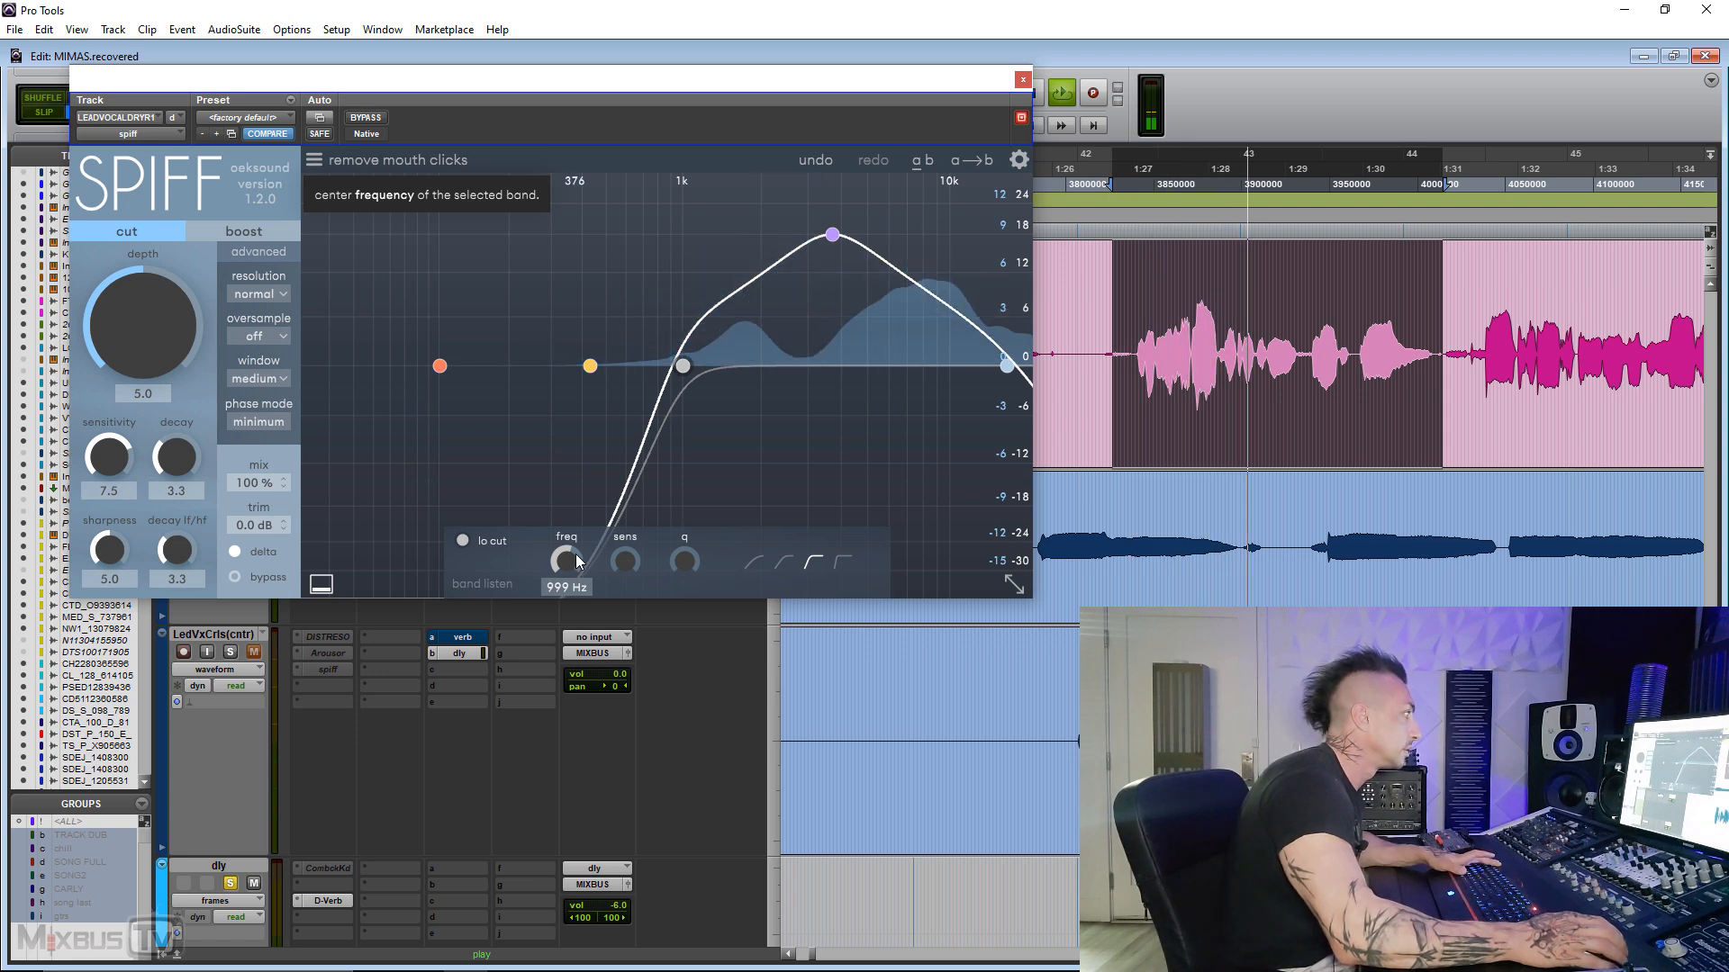
- Shift band 3 to about 4.2 kHz at 18 dB and play the vocal with delta monitoring turned off
left_click_drag(832, 235, 847, 234)
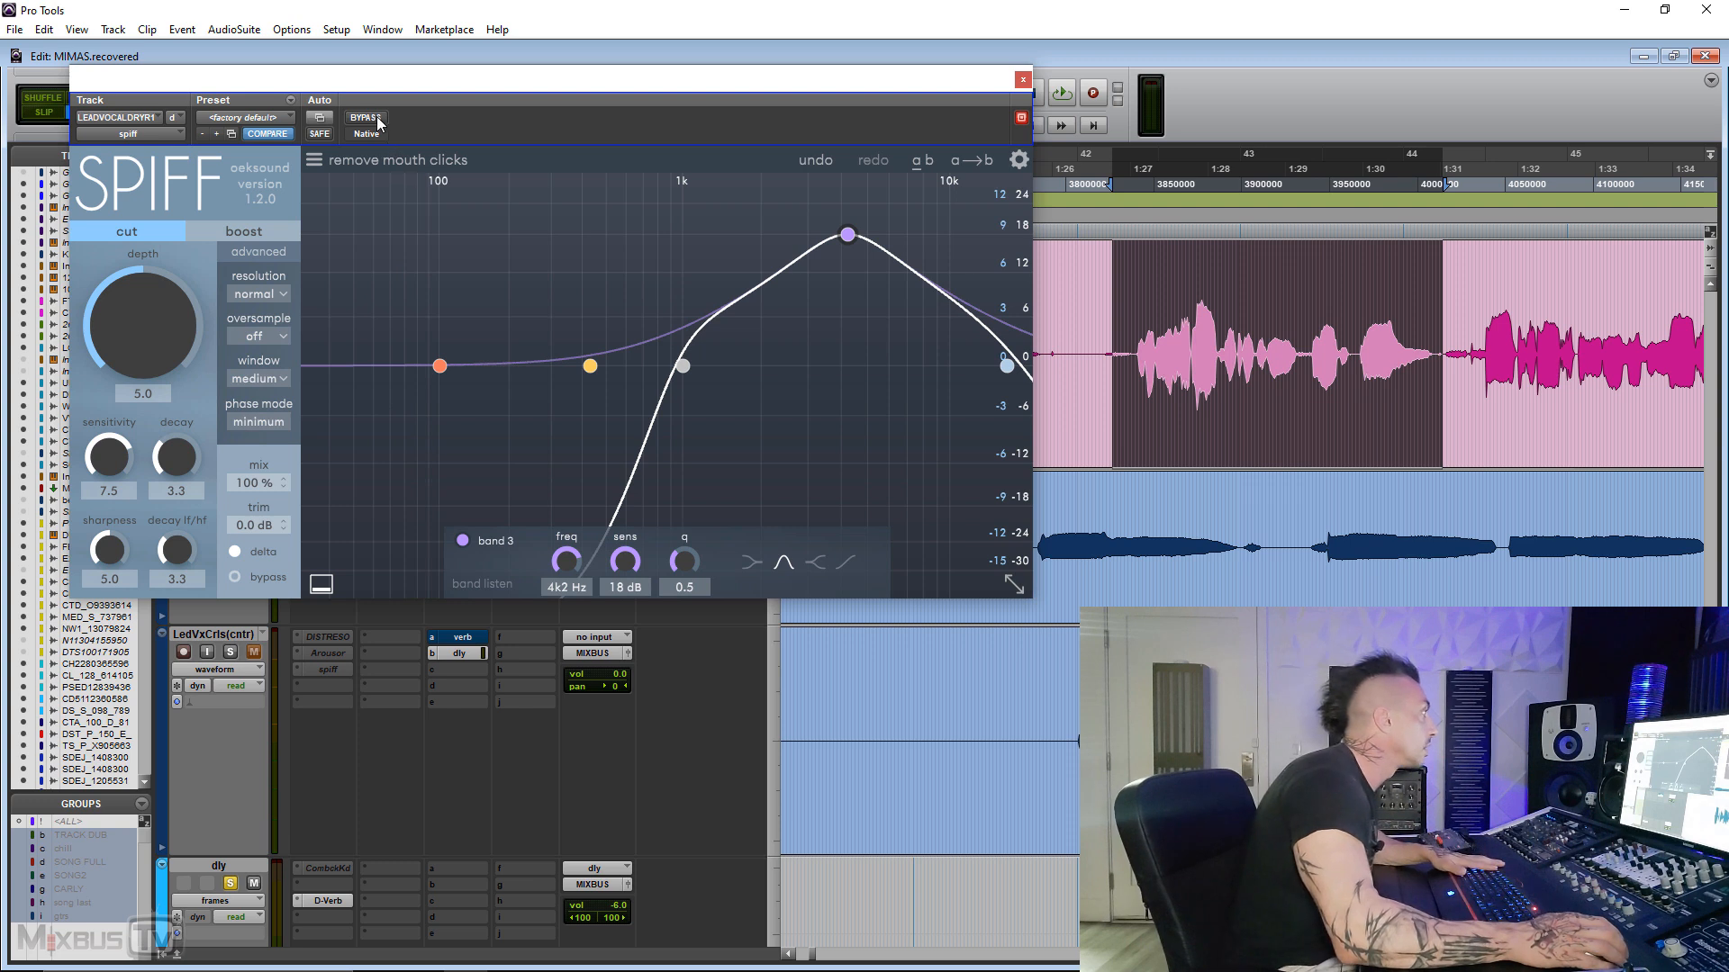
key("space")
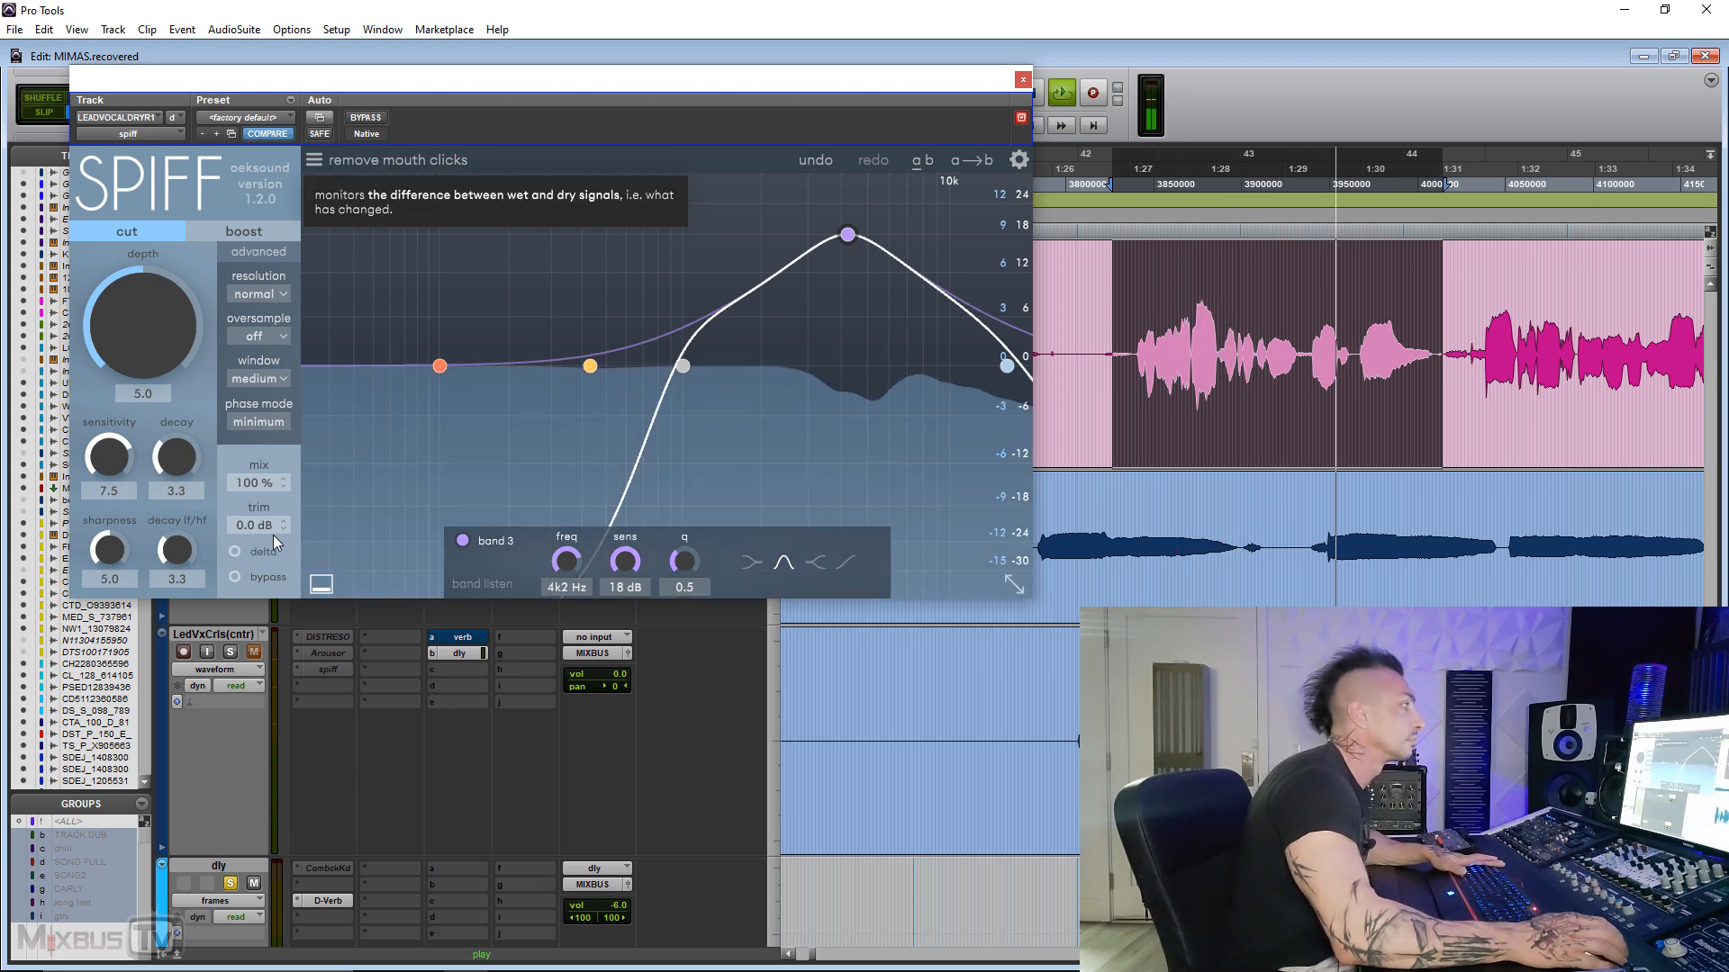
key("space")
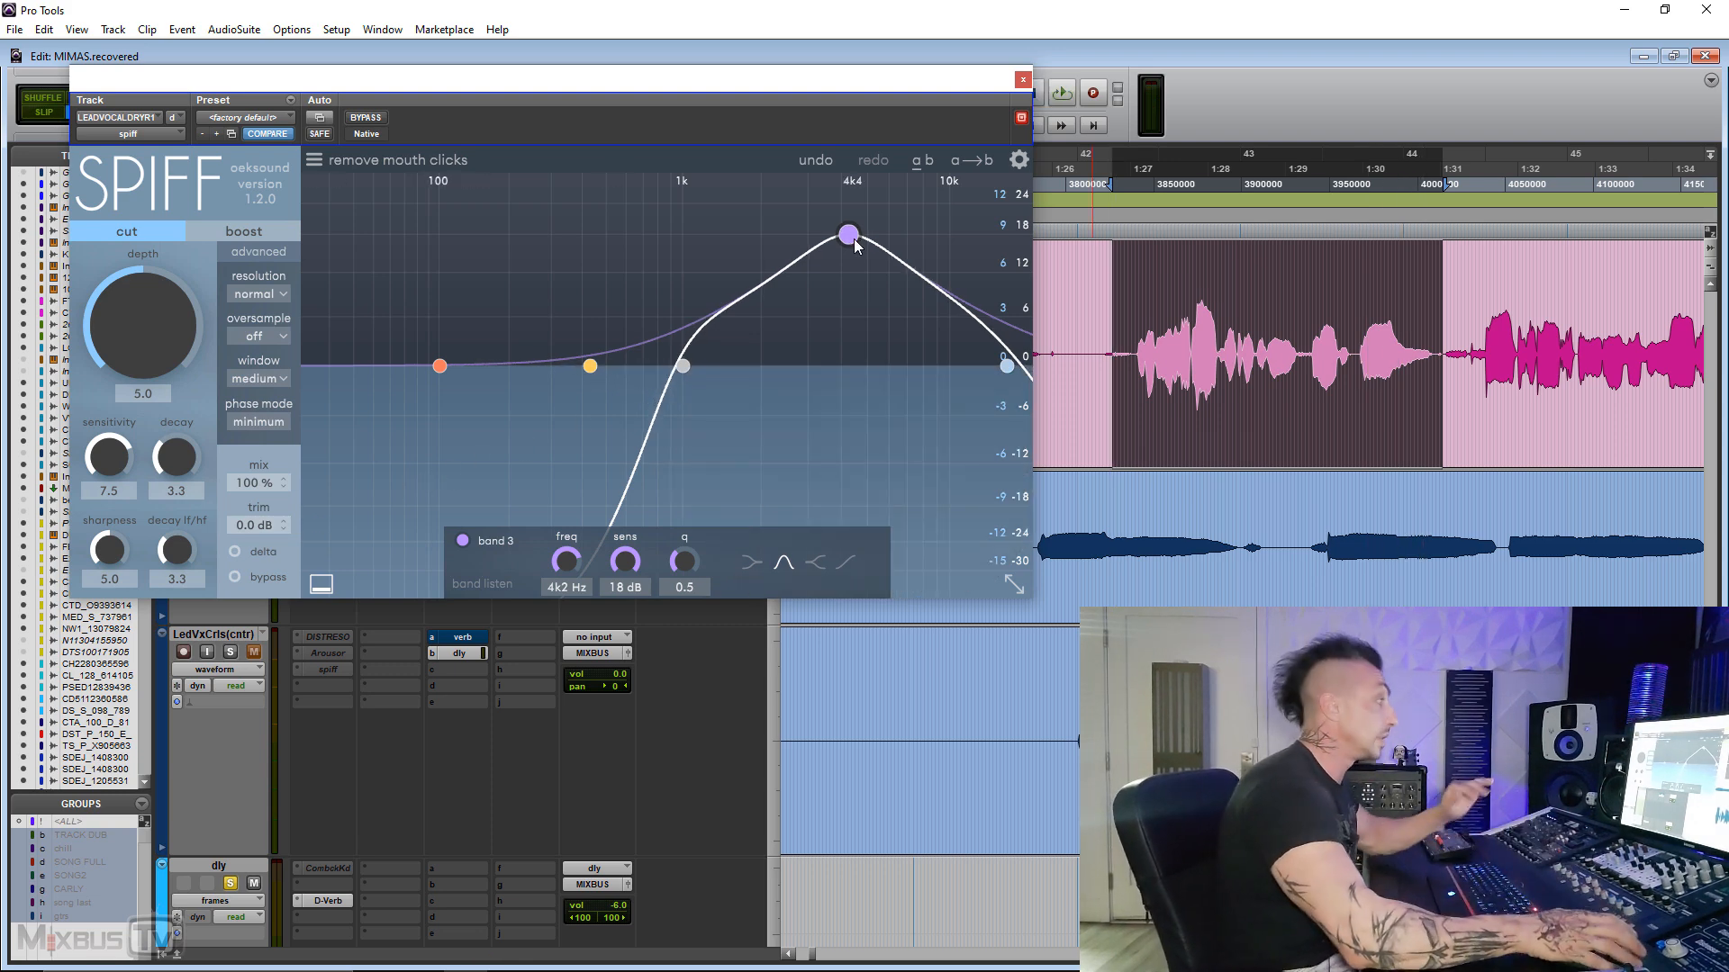
- Set band 3 to about 13.5 kHz at 11 dB and the lo cut to 1.4 kHz, checking the vocal during playback
left_click_drag(854, 245, 865, 328)
key("space")
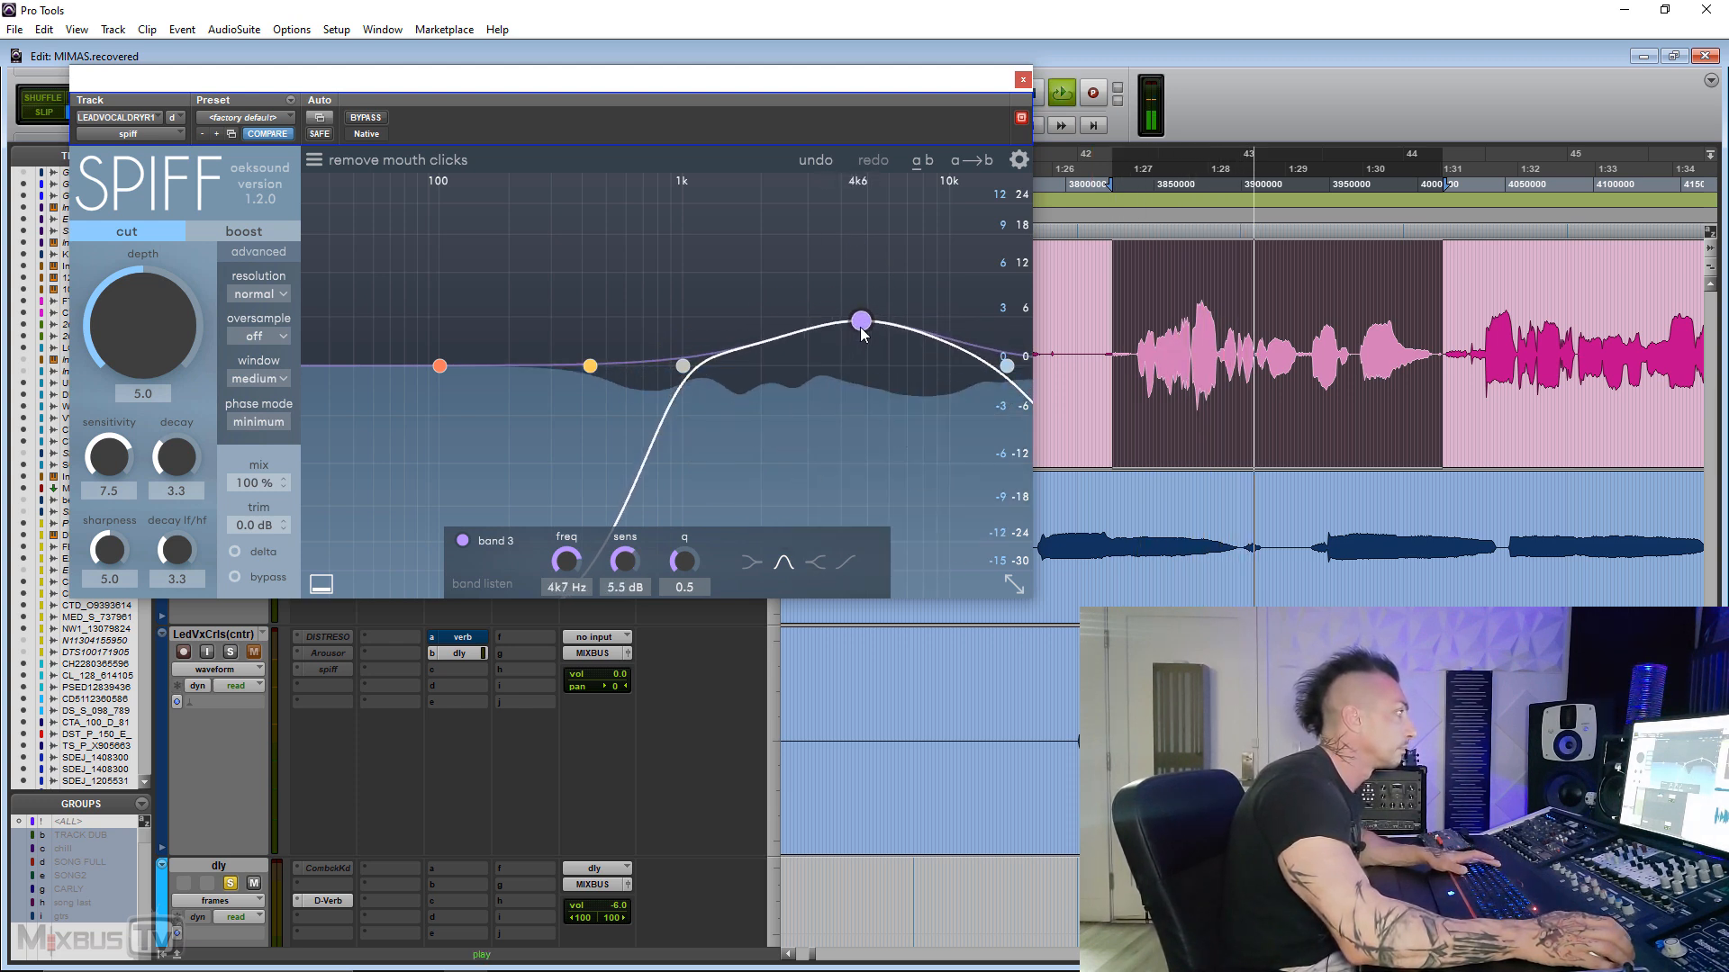
left_click_drag(862, 323, 995, 234)
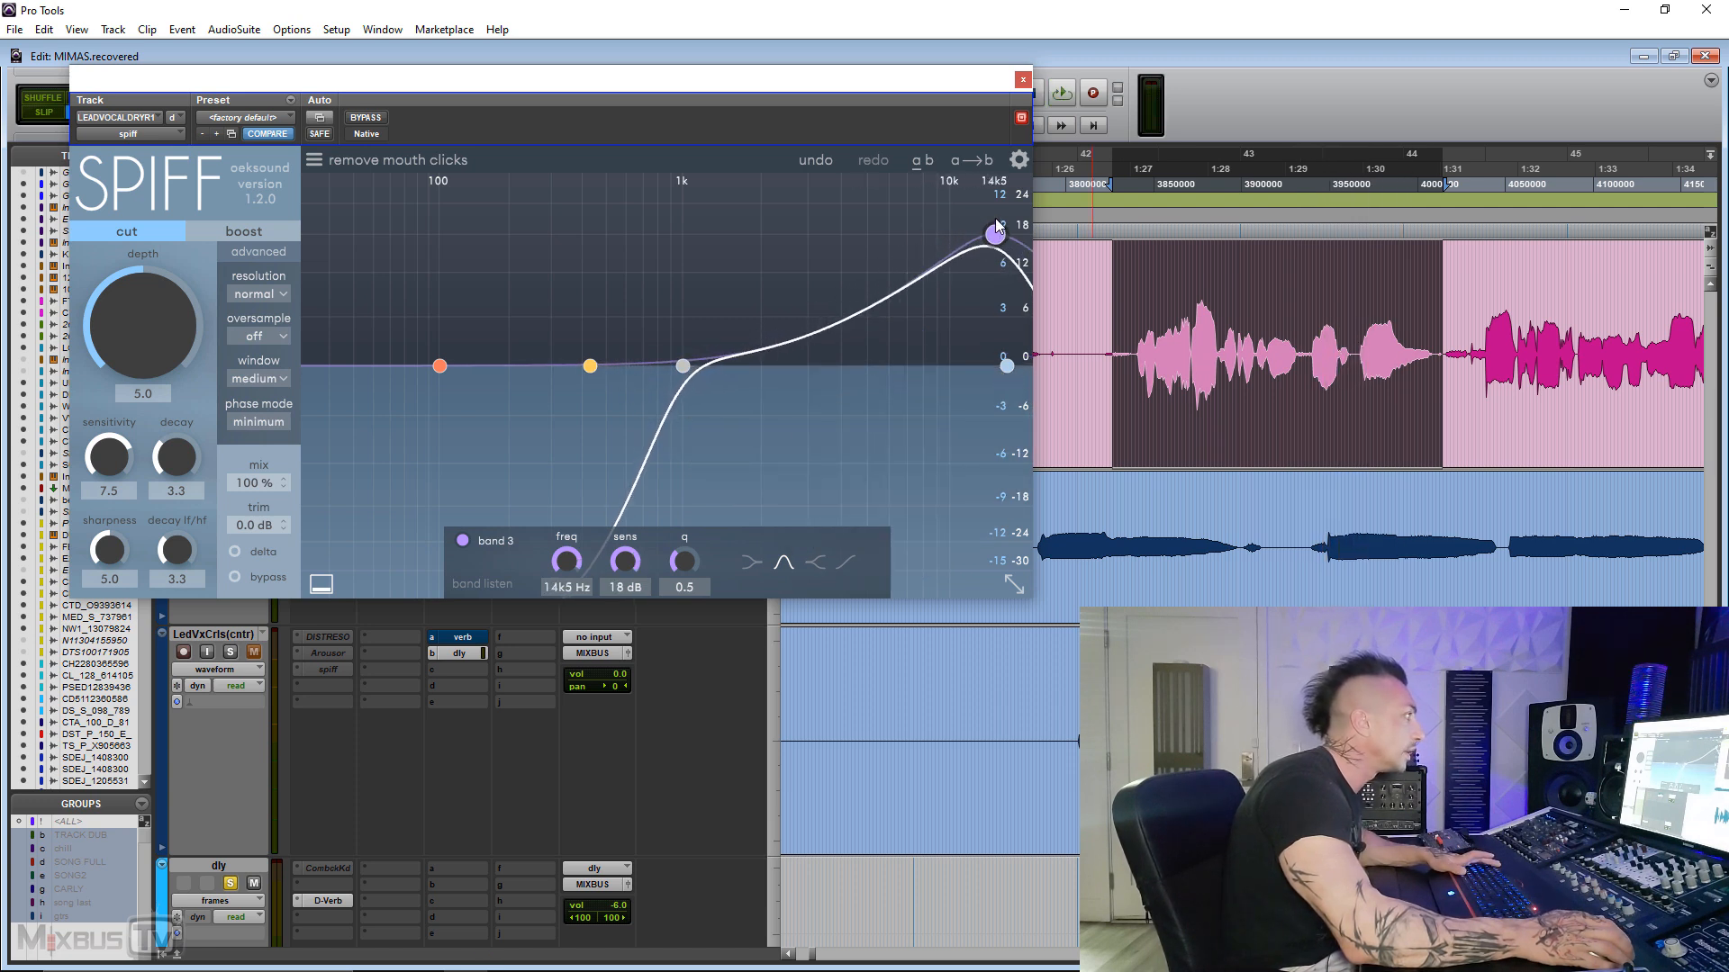
left_click_drag(683, 366, 723, 366)
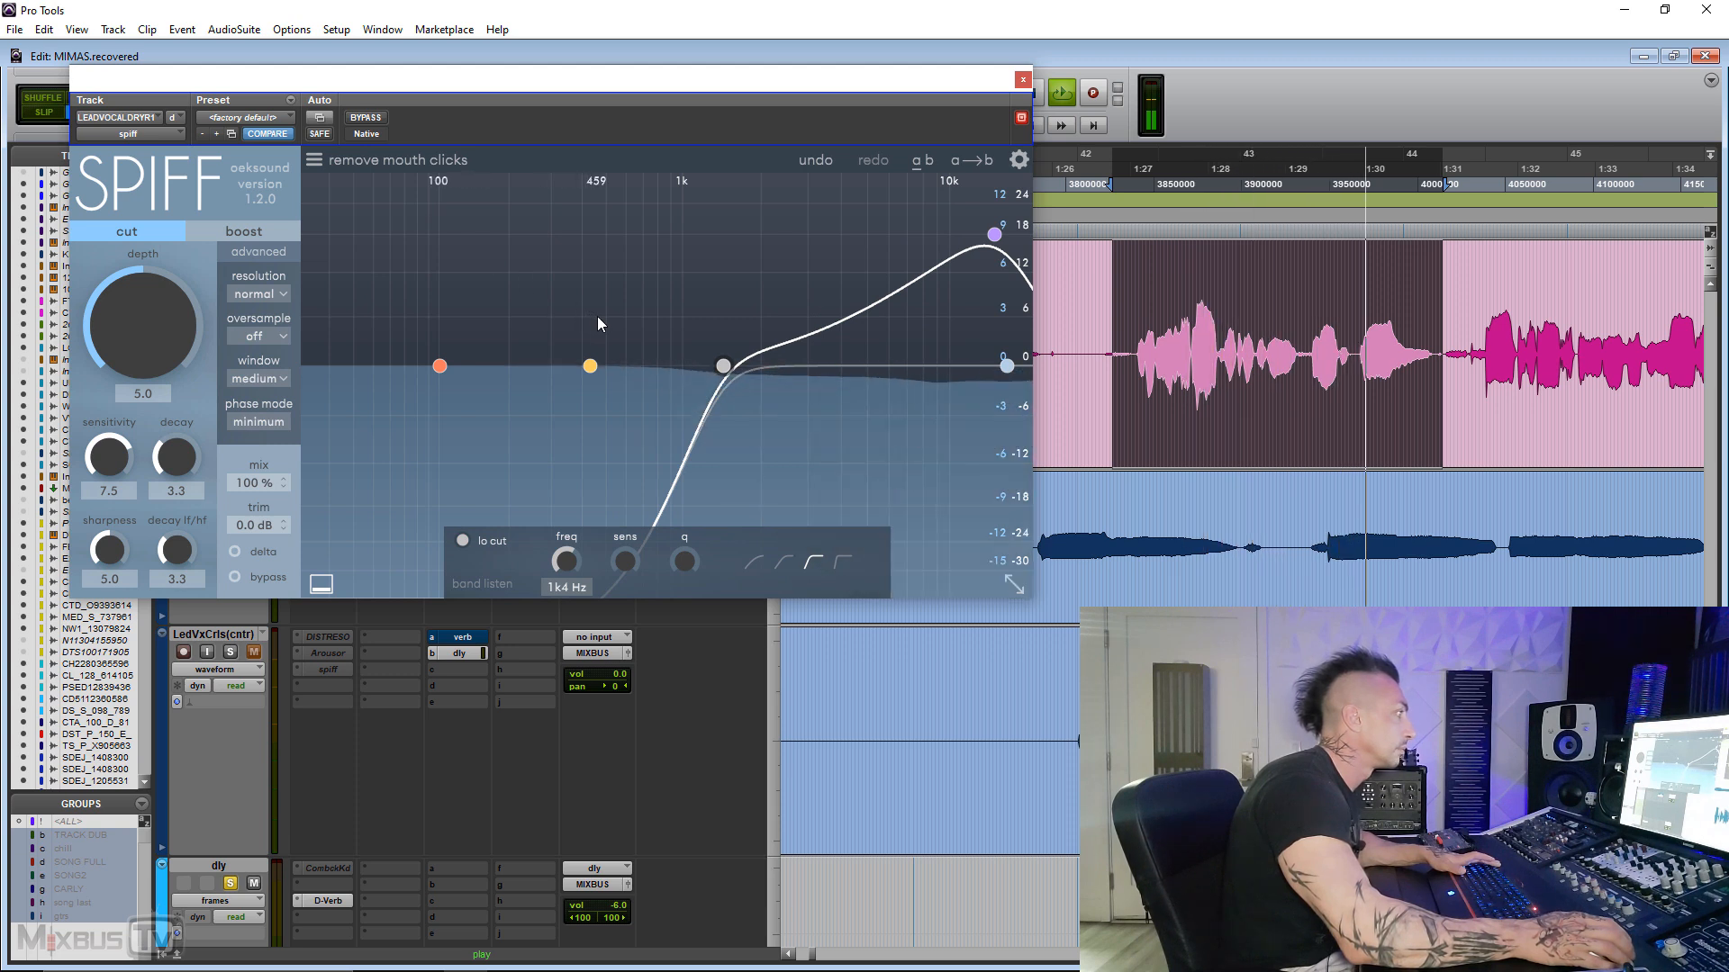
key("space")
left_click_drag(990, 241, 986, 278)
key("space")
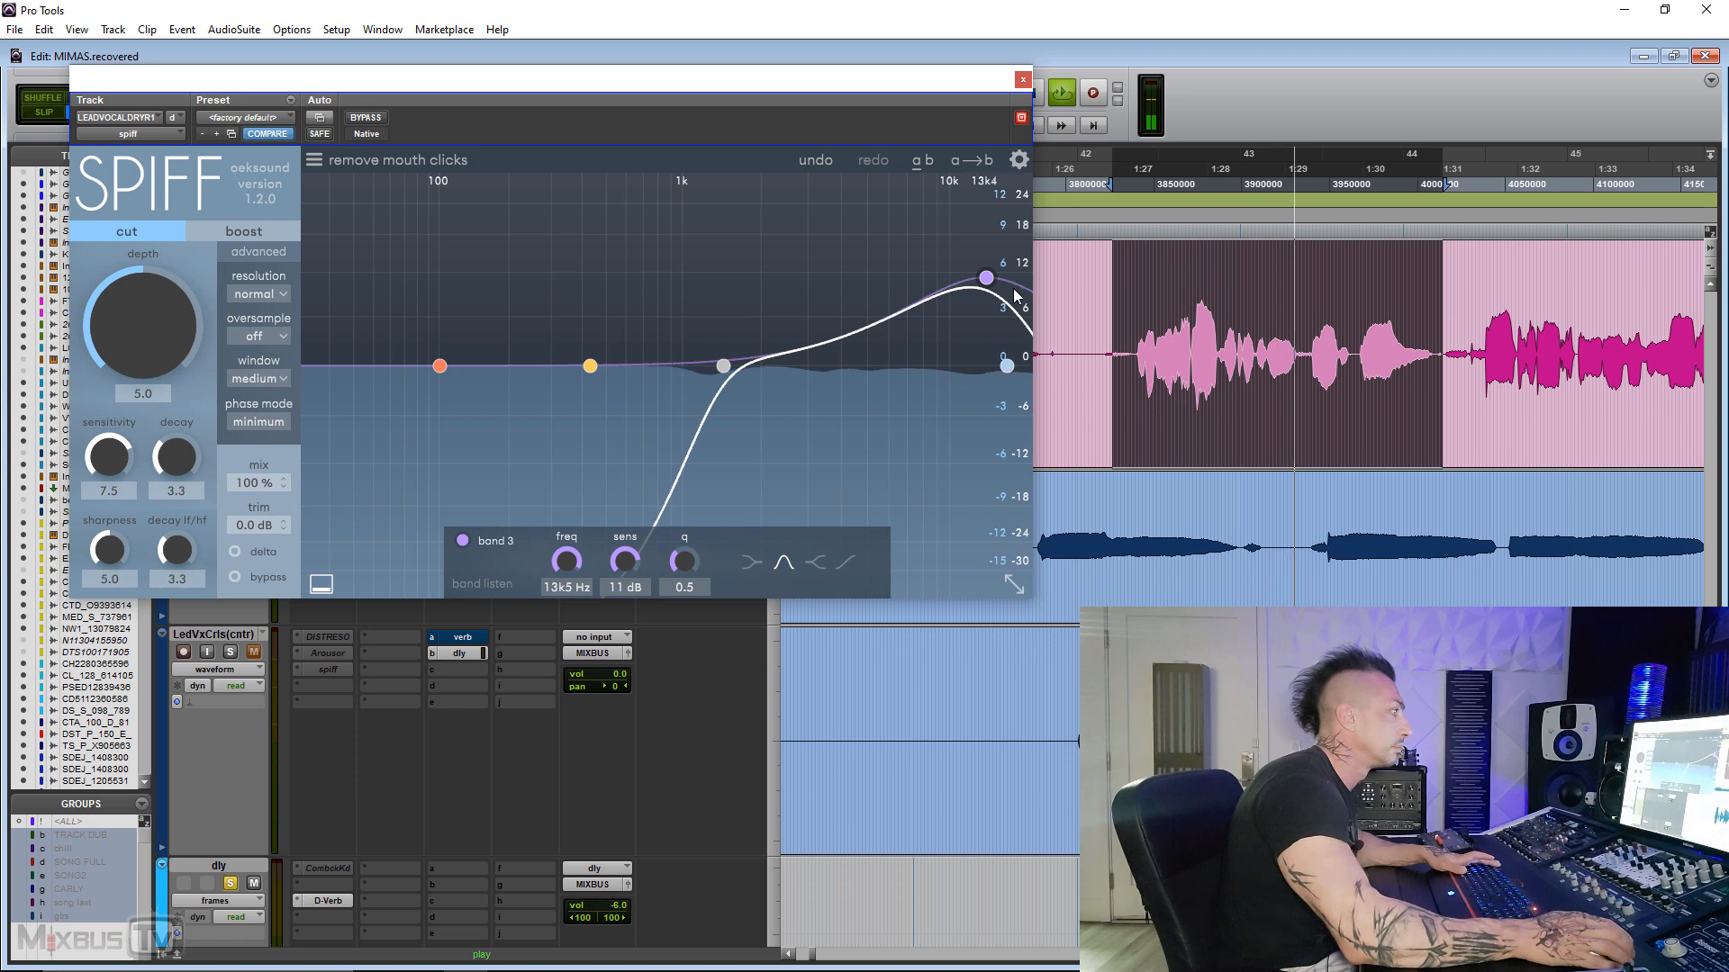
- Bypass Spiff on the dry lead vocal, play the selection for comparison, and close the plugin window
key("space")
left_click(366, 118)
key("space")
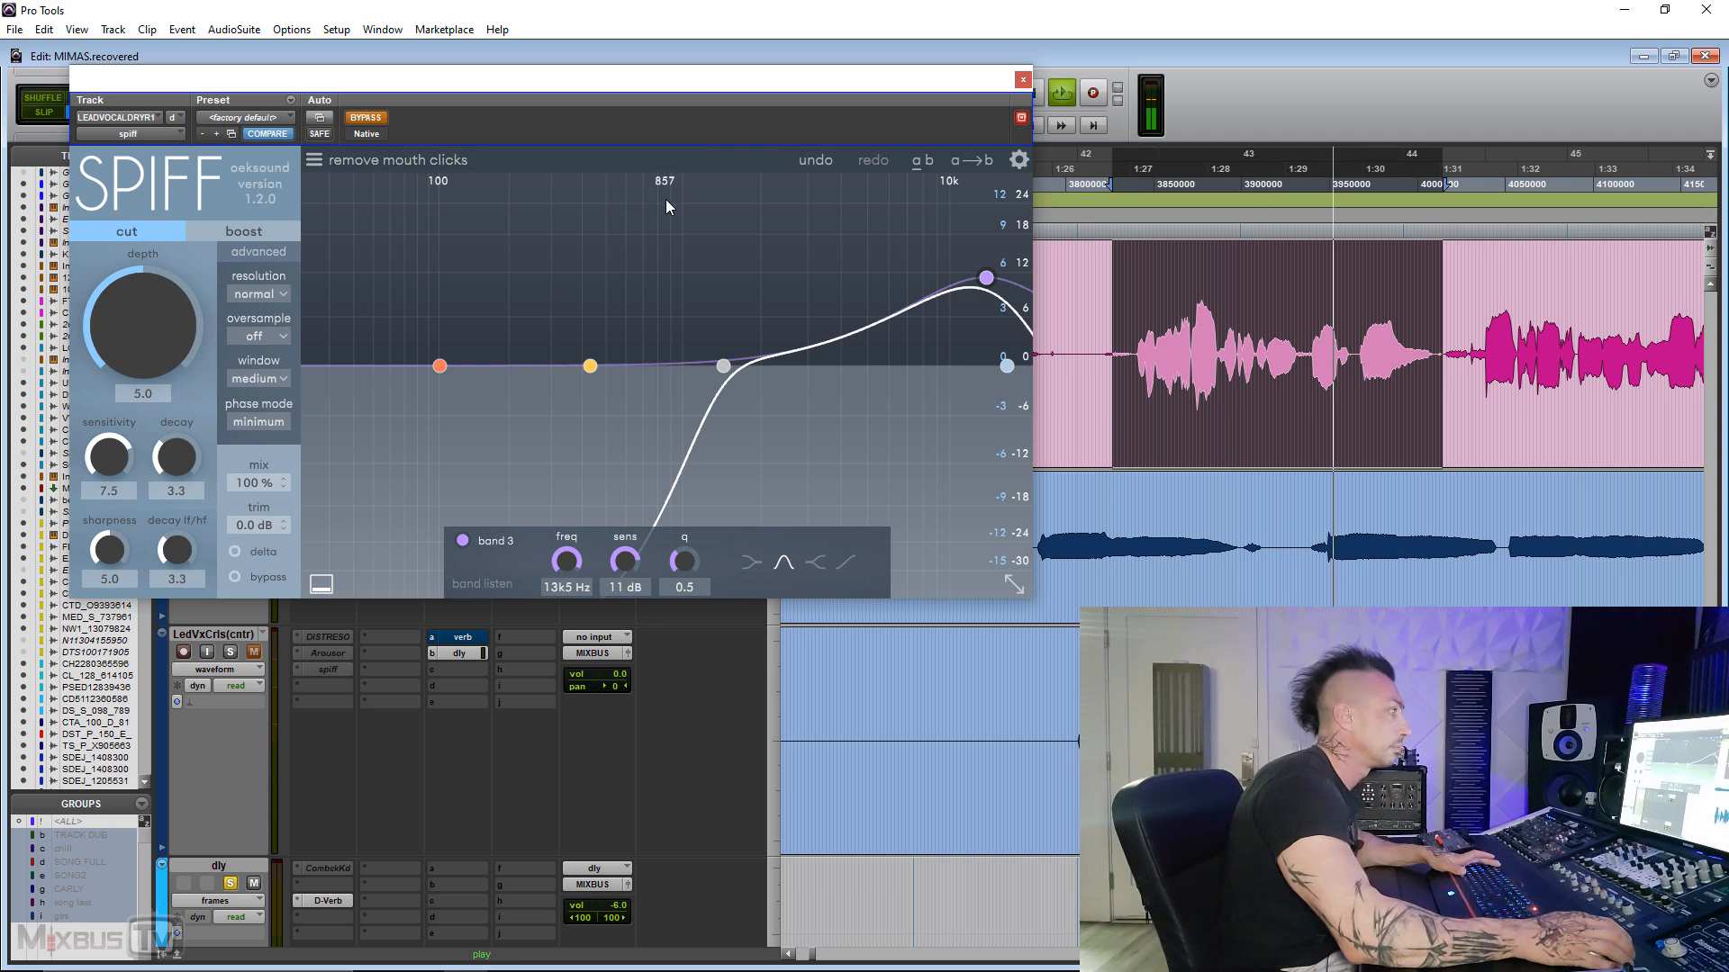
key("space")
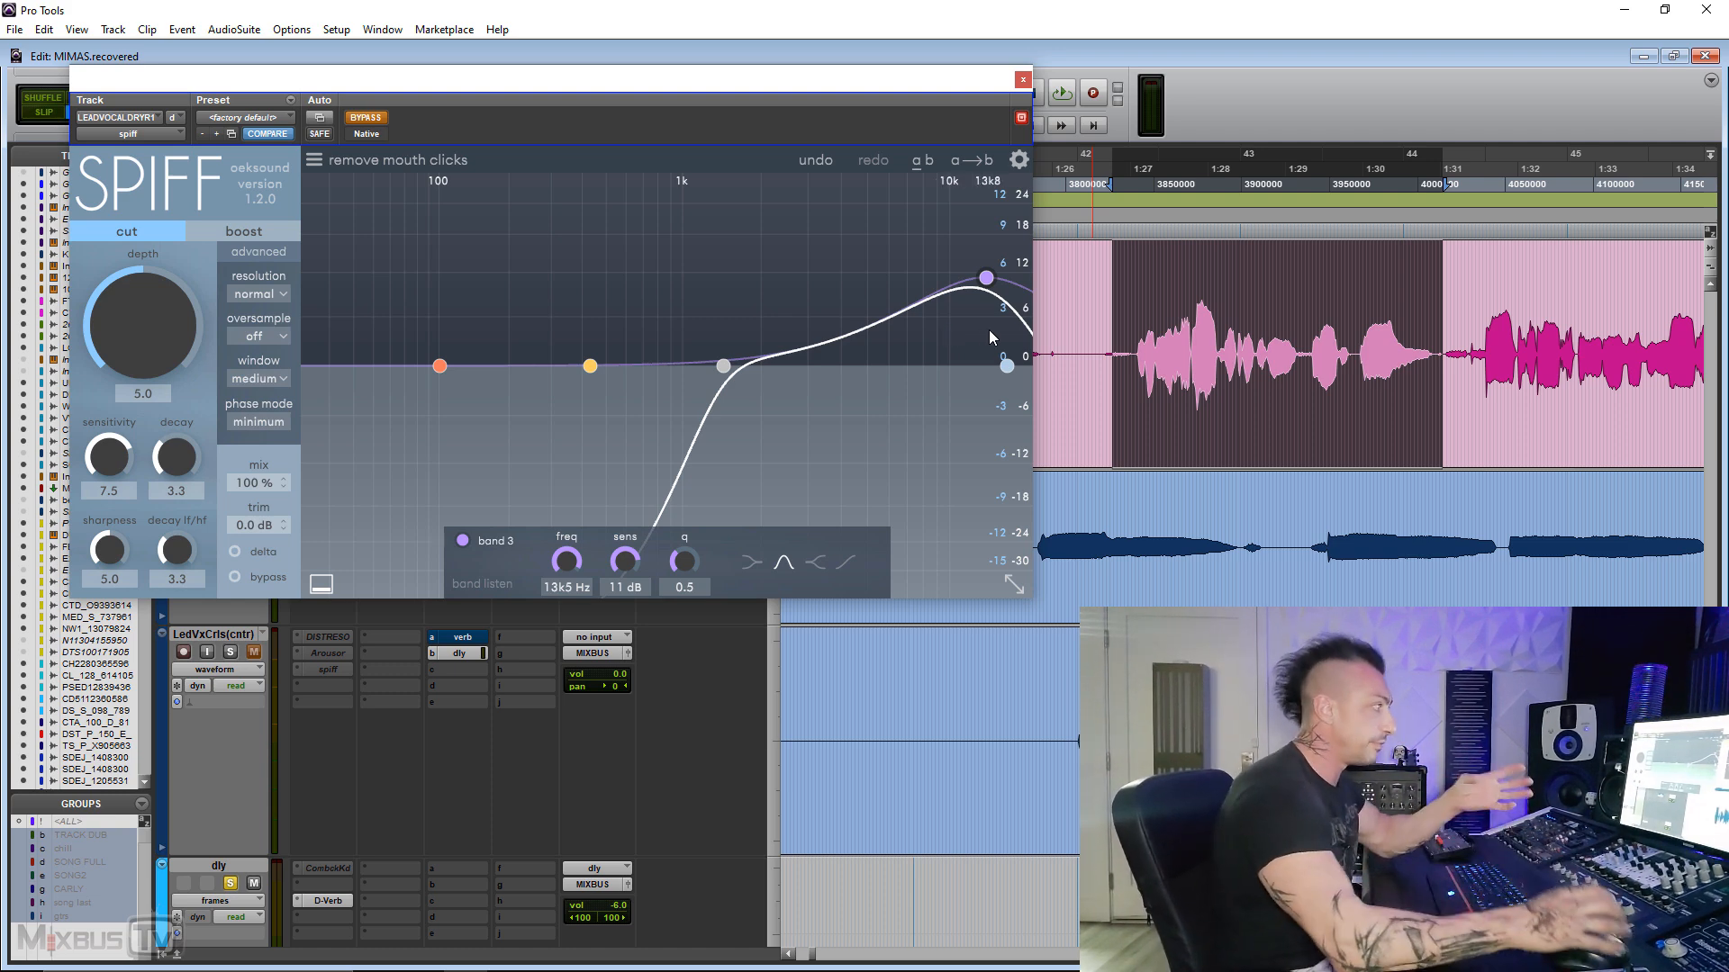
left_click(1023, 81)
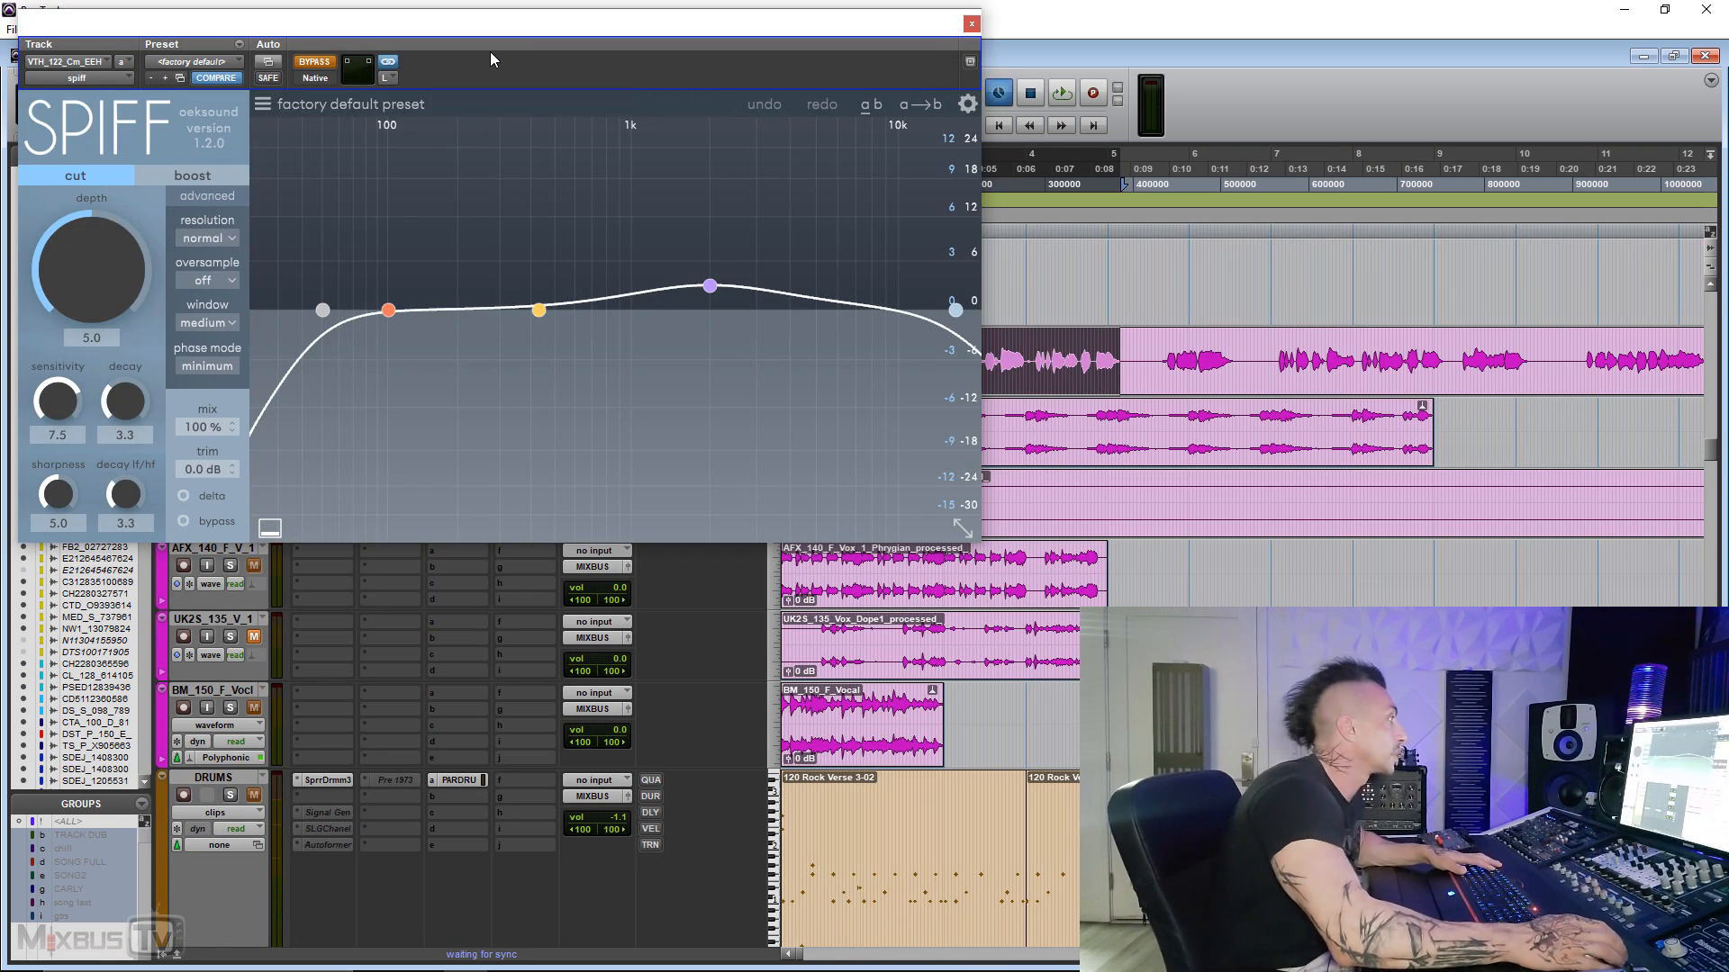
- Play the VTH_122 vocal with Spiff bypassed, then load the vocal preset "remove mouth clicks" and activate the plugin
key("space")
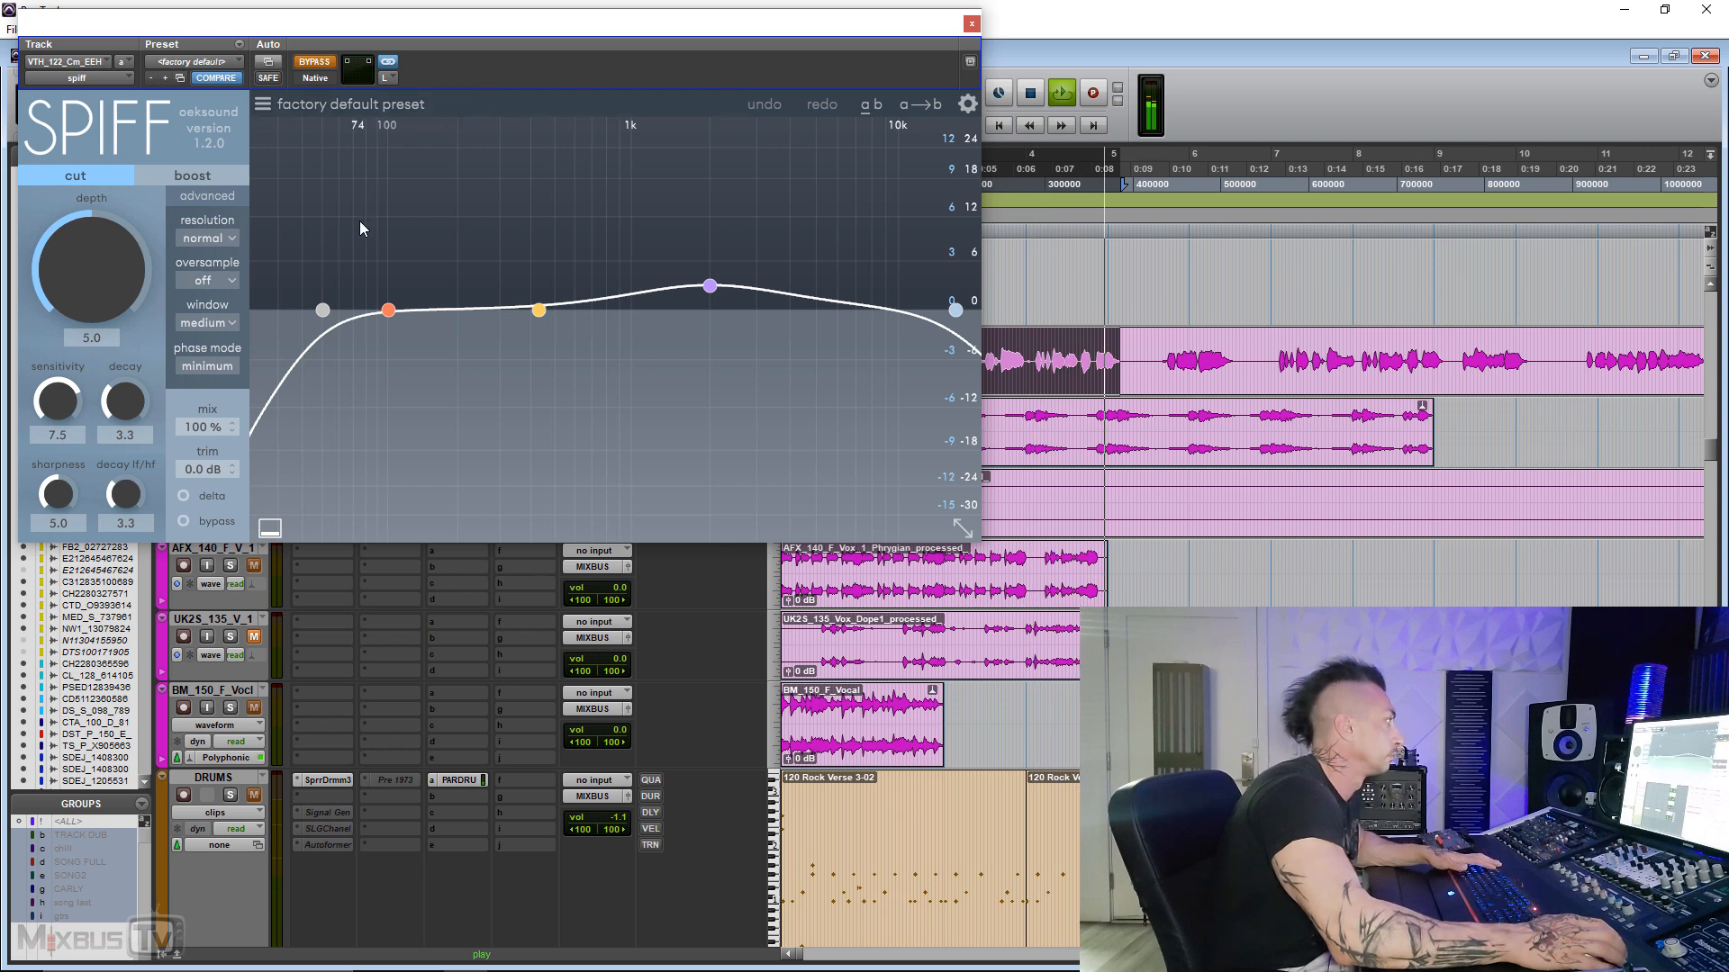
key("space")
left_click(262, 103)
left_click(293, 486)
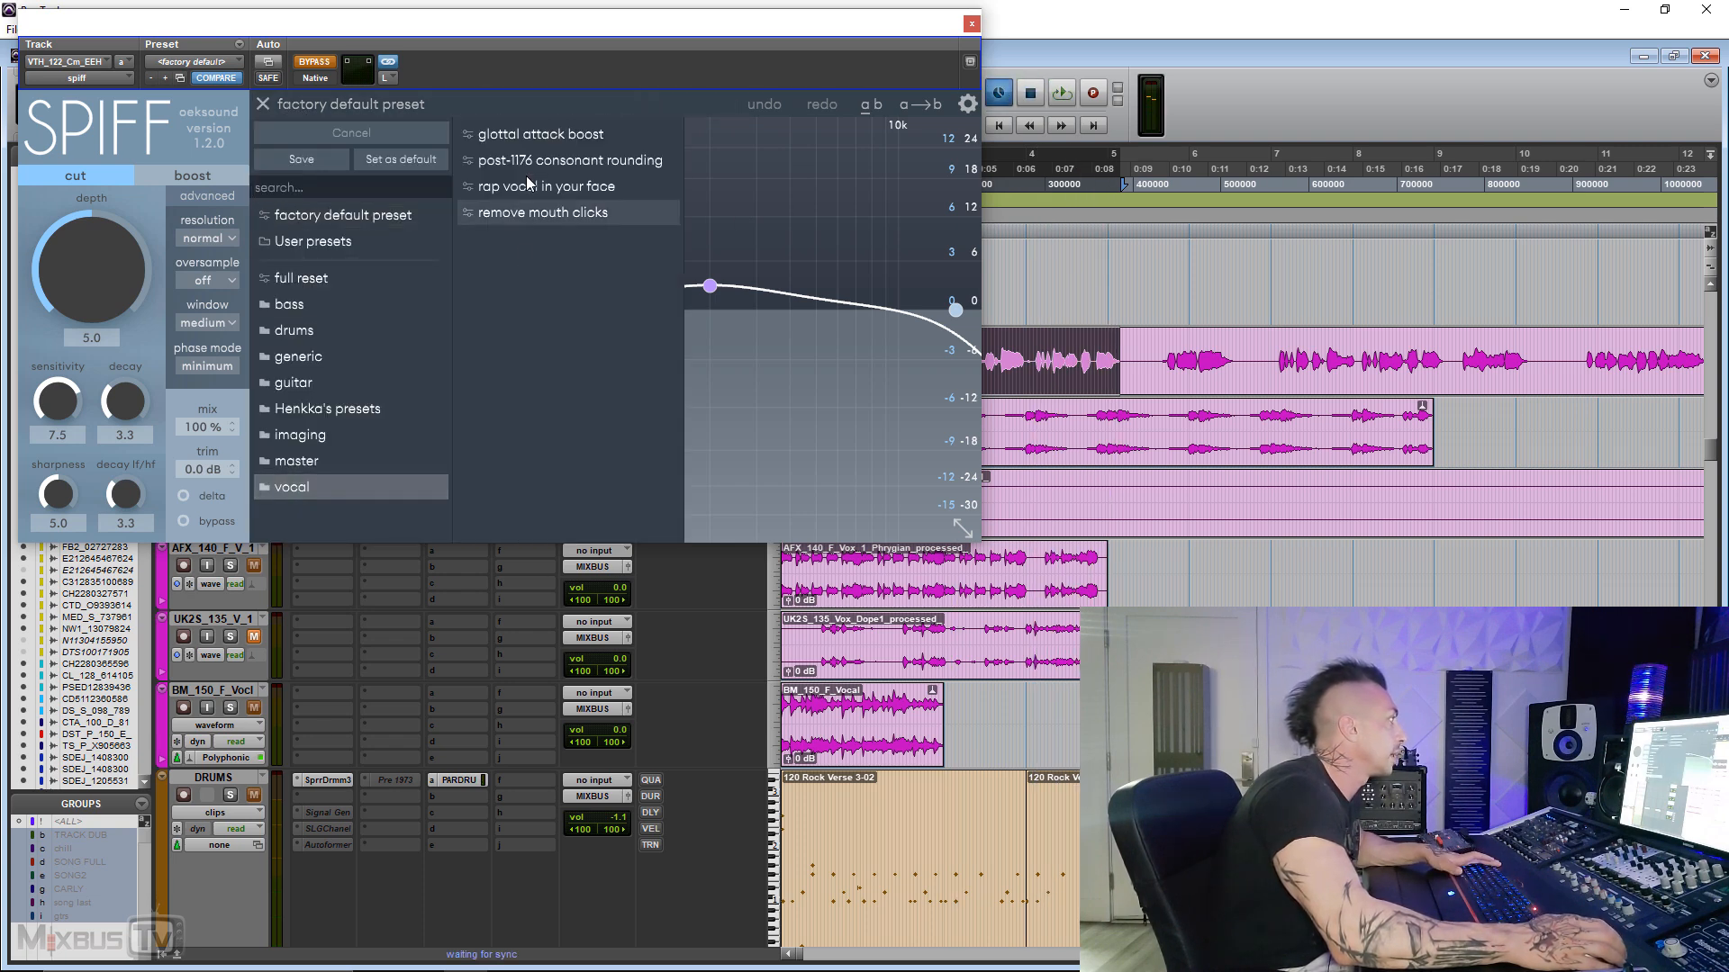
left_click(585, 214)
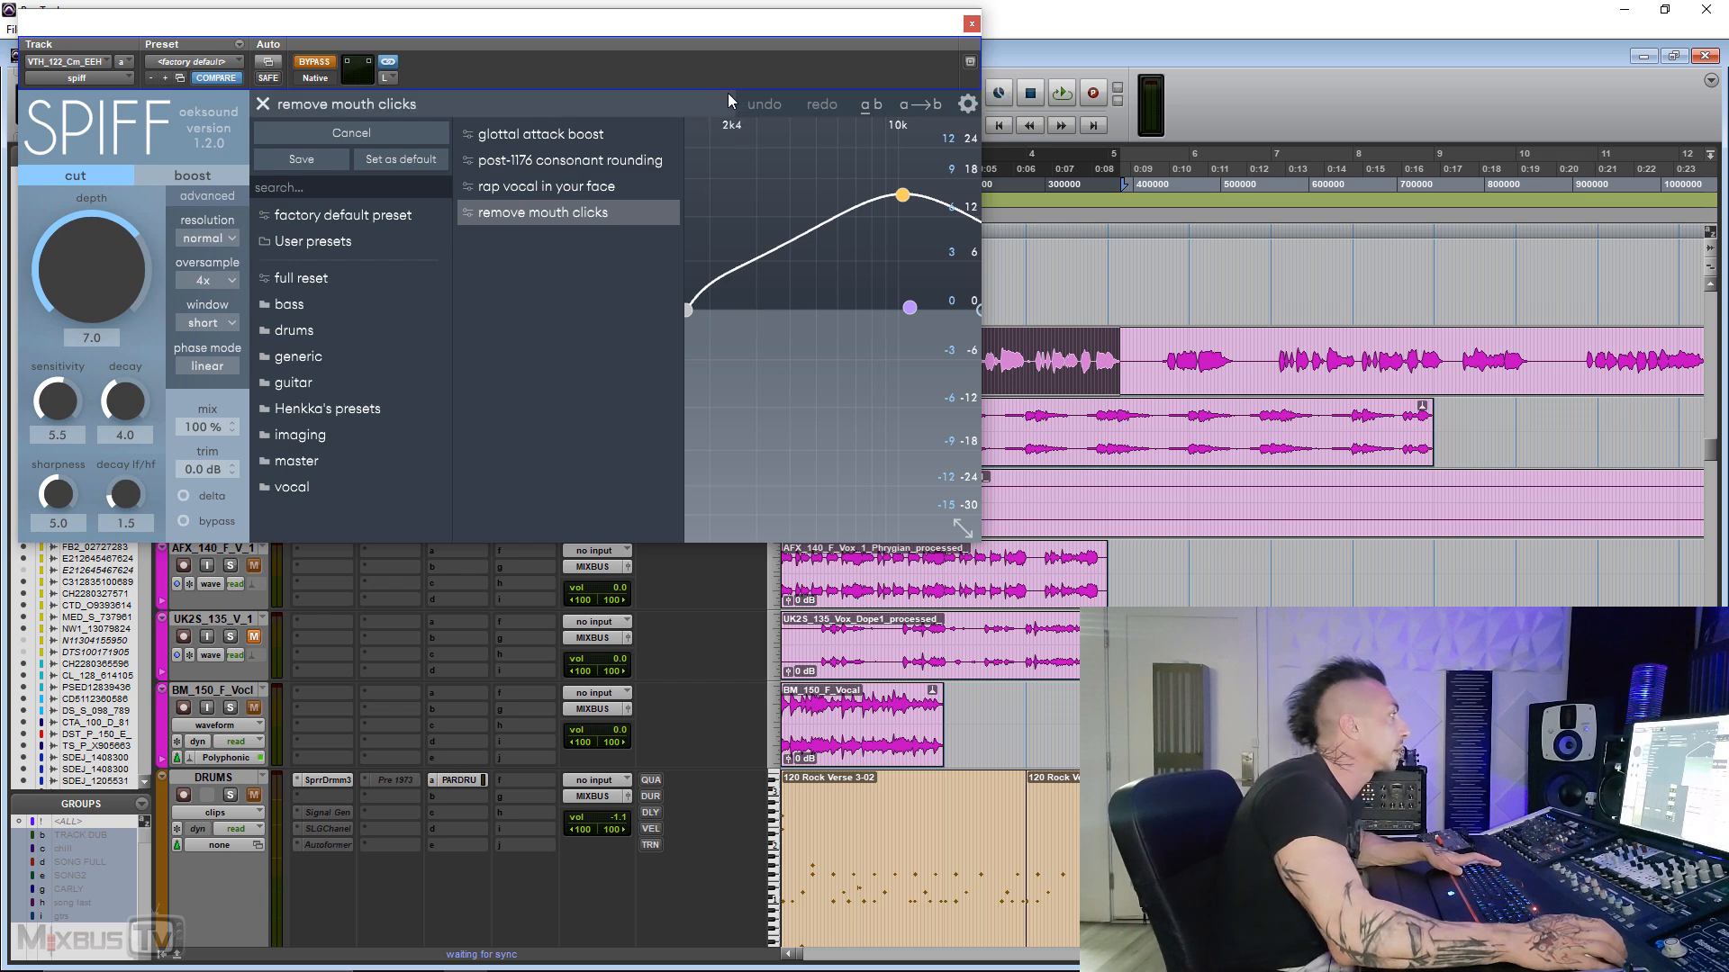
left_click(321, 66)
left_click(263, 104)
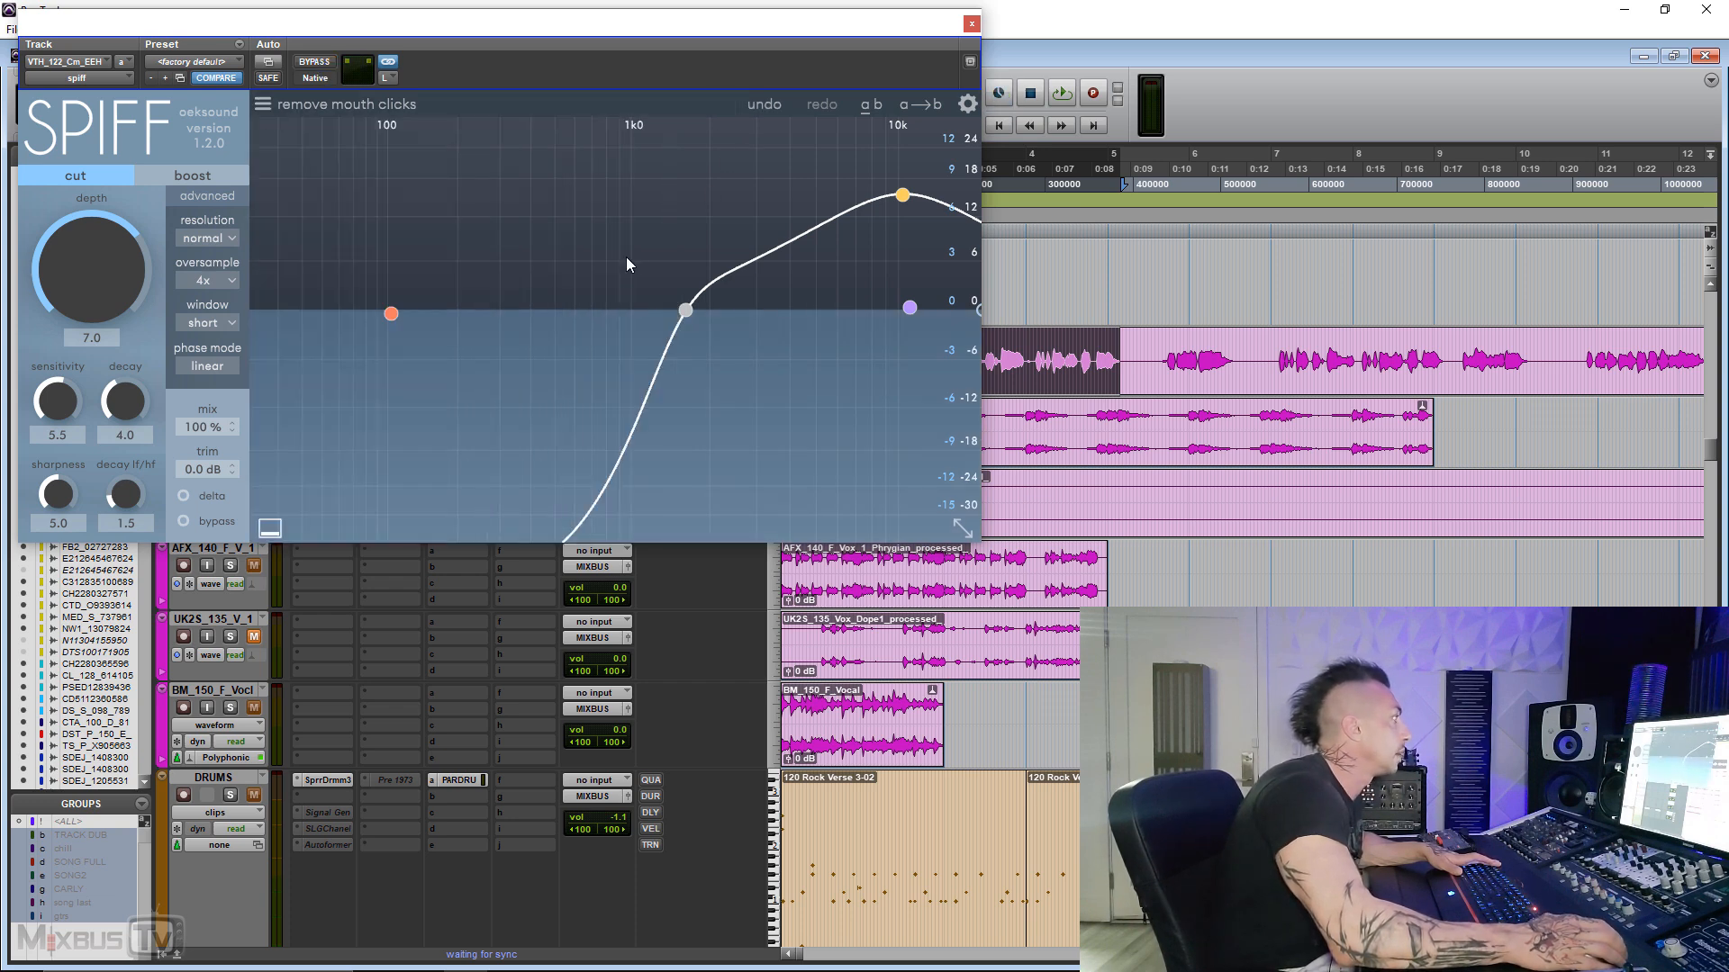
- Set band 2 to about 8.4 kHz at 8.4 dB and check the removed clicks with delta monitoring during playback
left_click_drag(902, 198, 883, 249)
key("space")
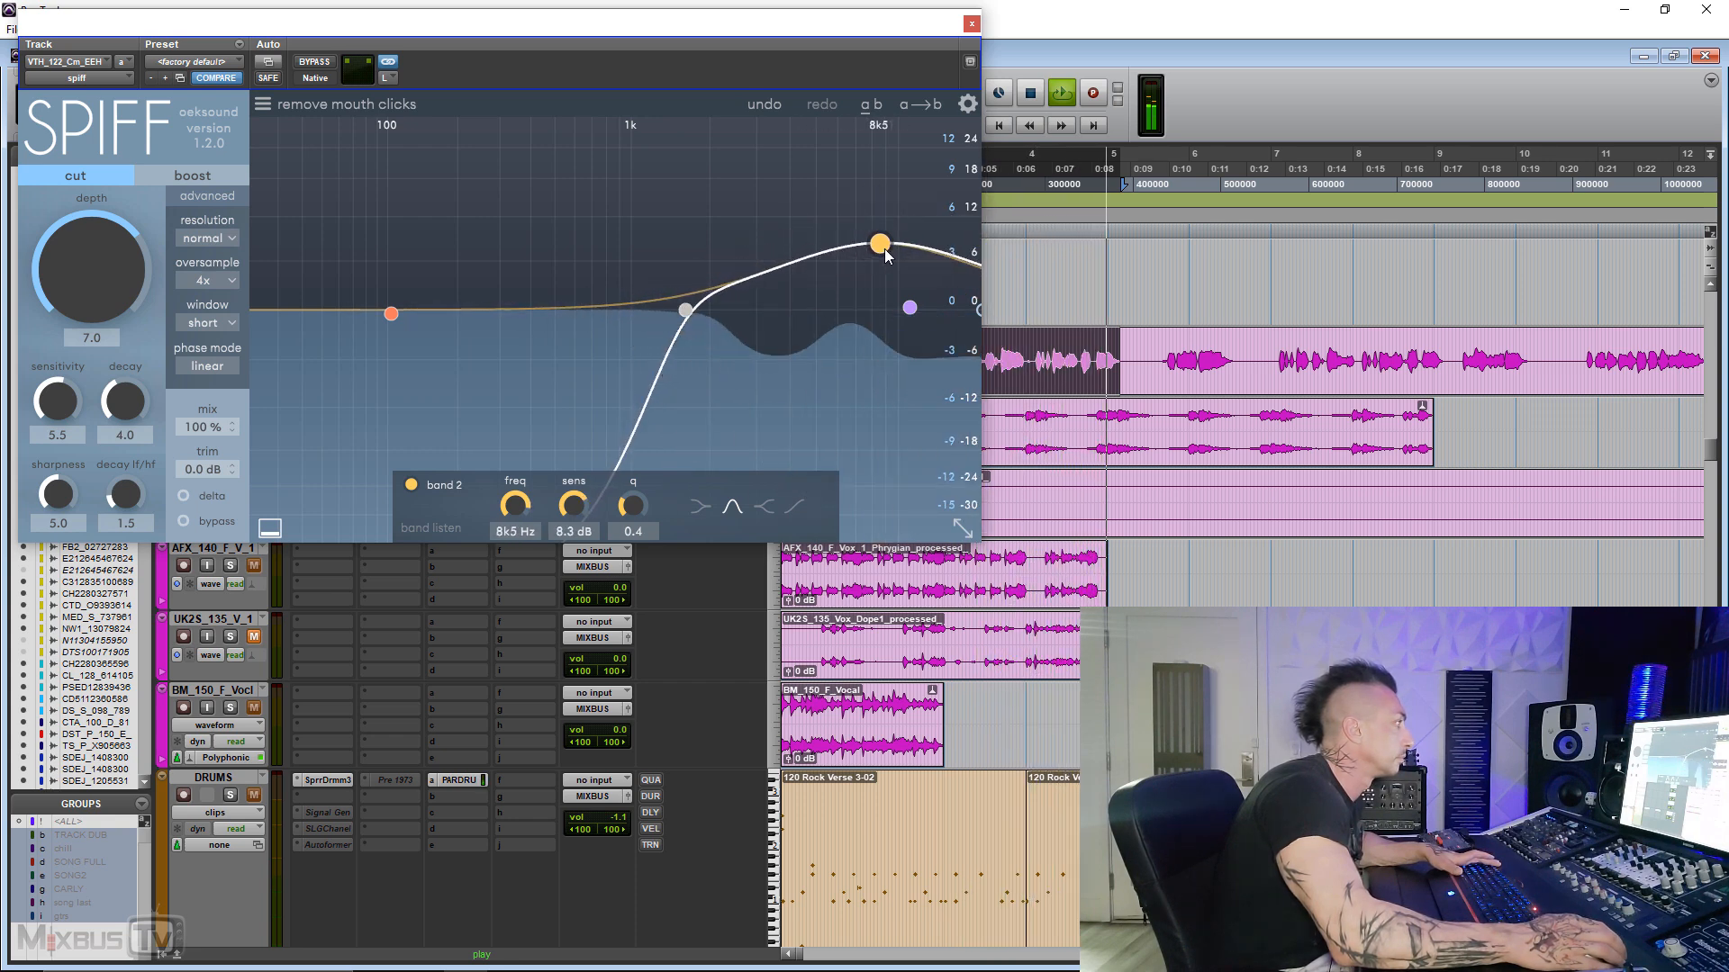
left_click(185, 495)
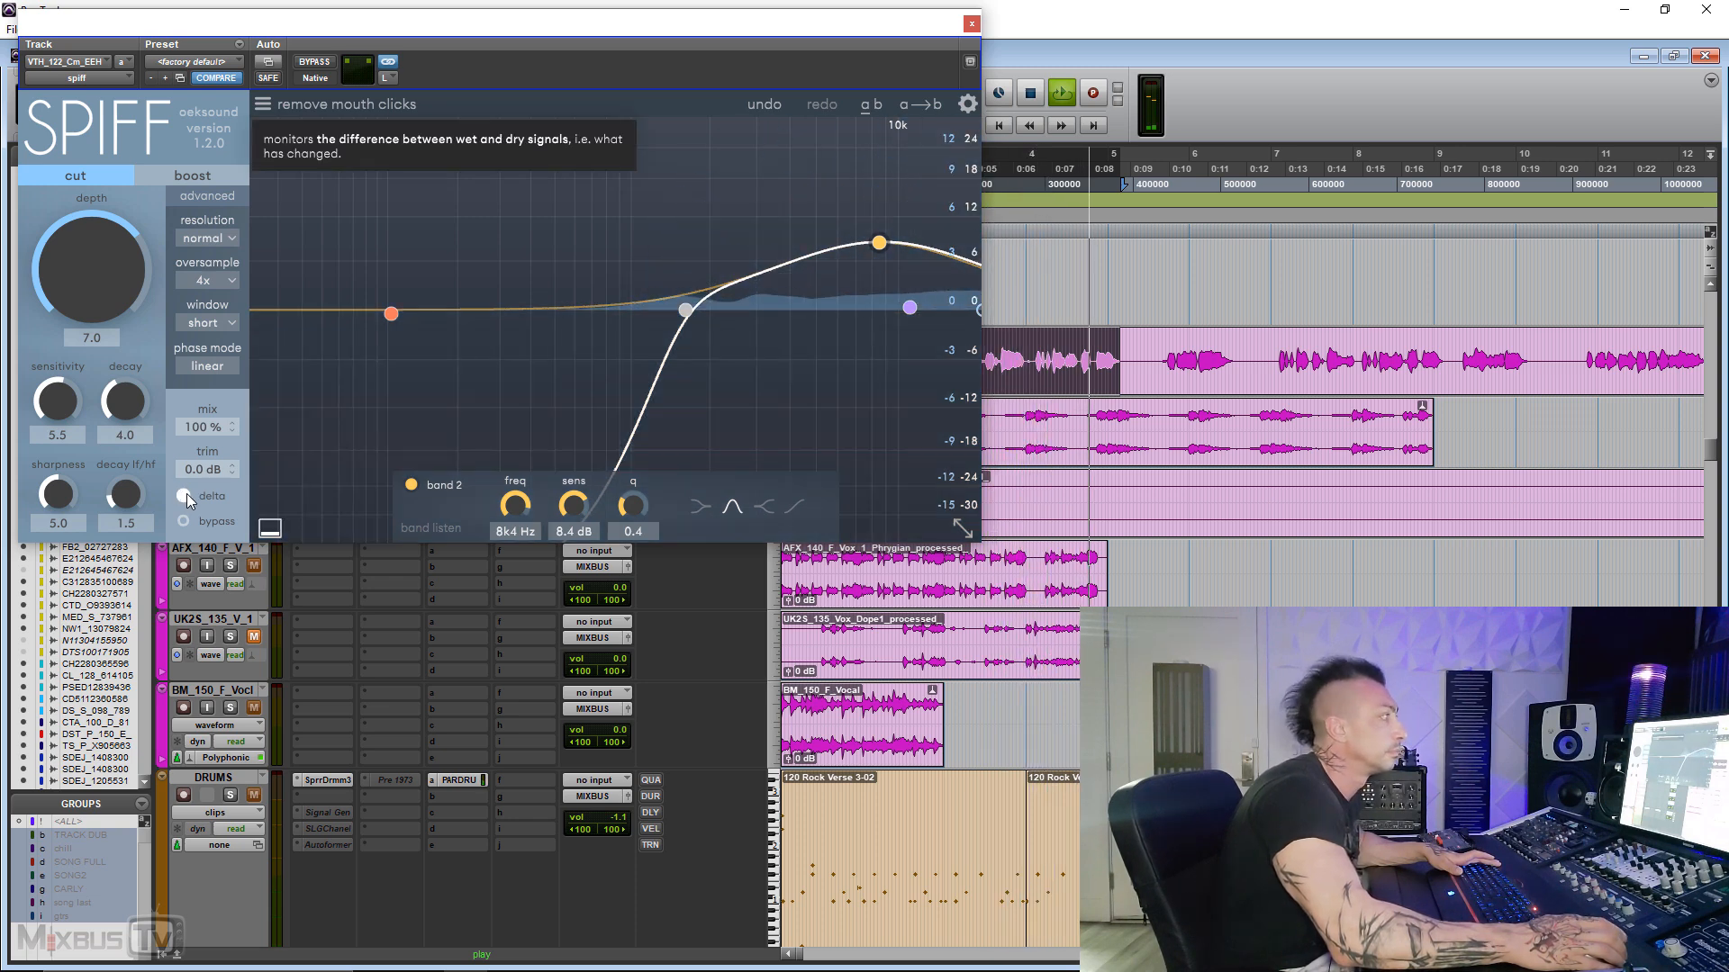
key("ctrl+j")
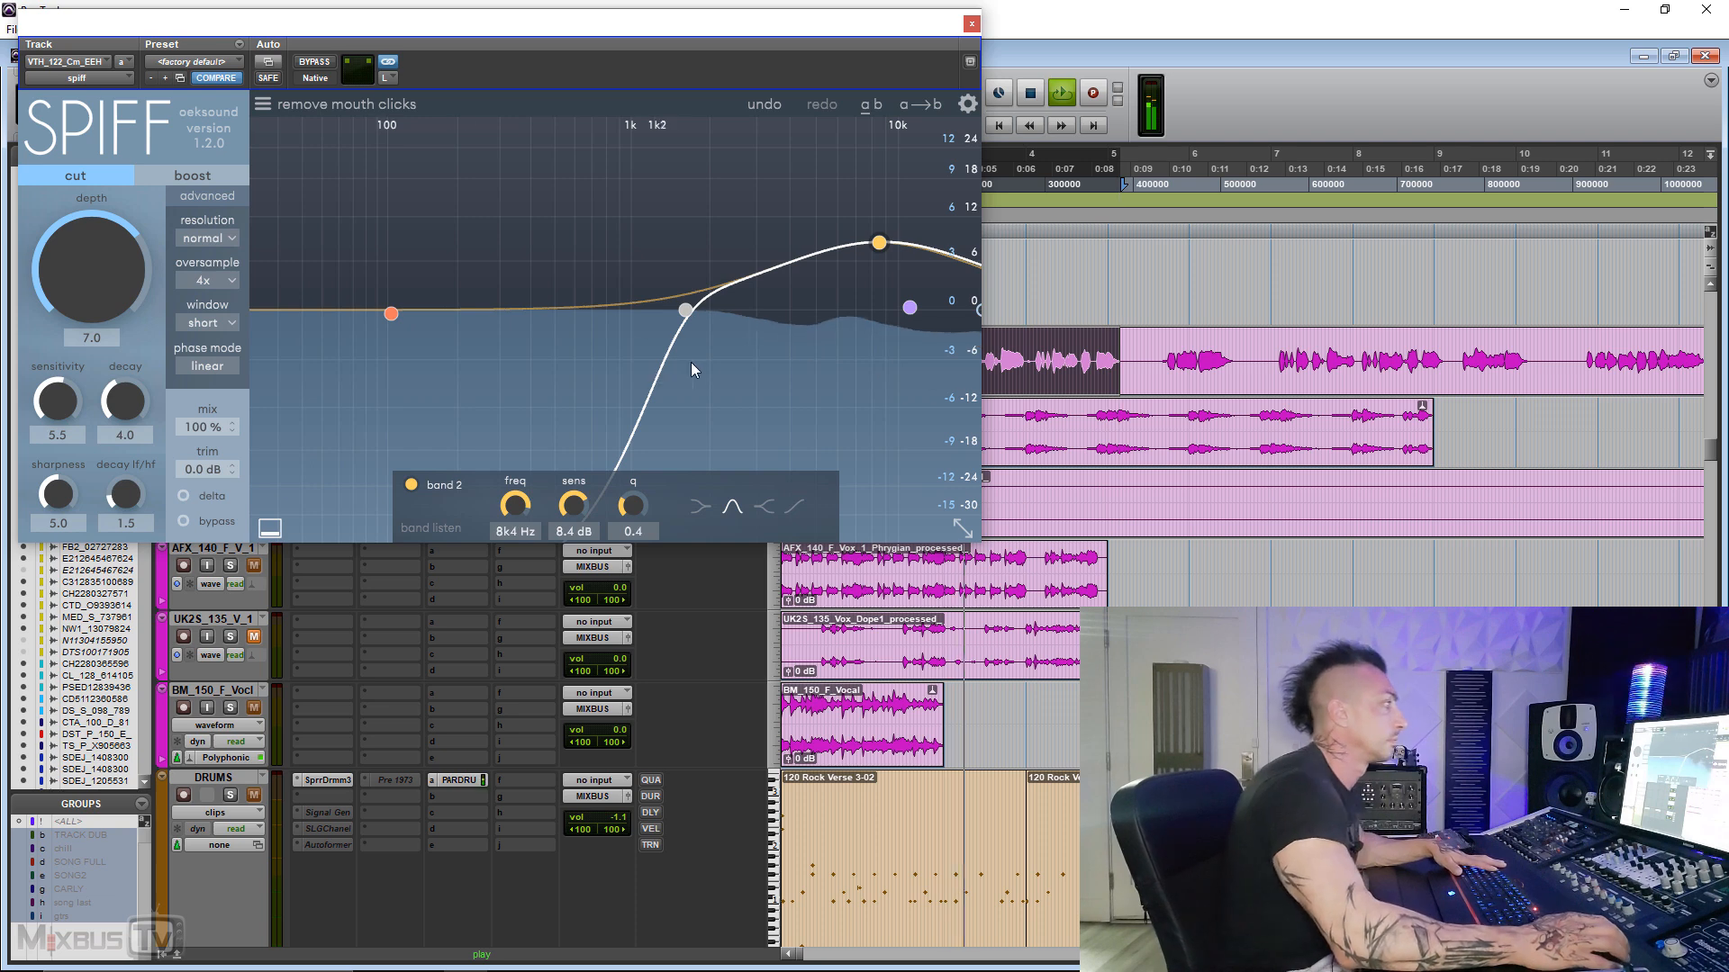
- Compare the VTH_122 vocal with Spiff bypassed and active during playback, and stop playback
left_click(314, 63)
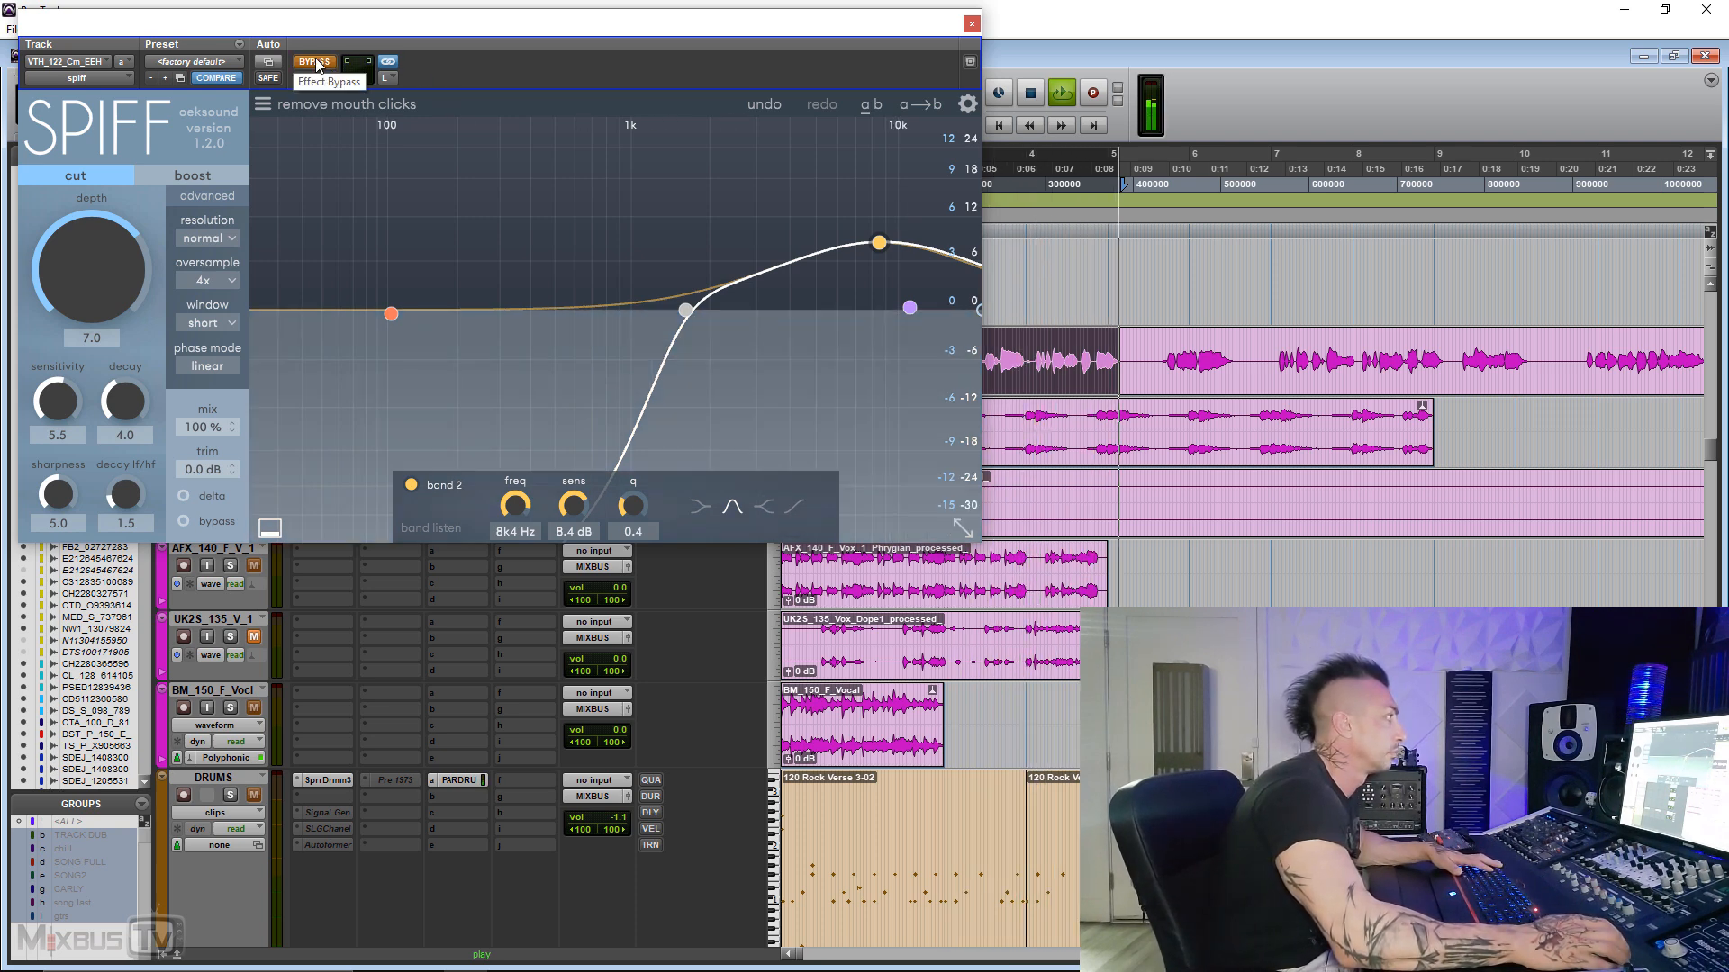
left_click(314, 63)
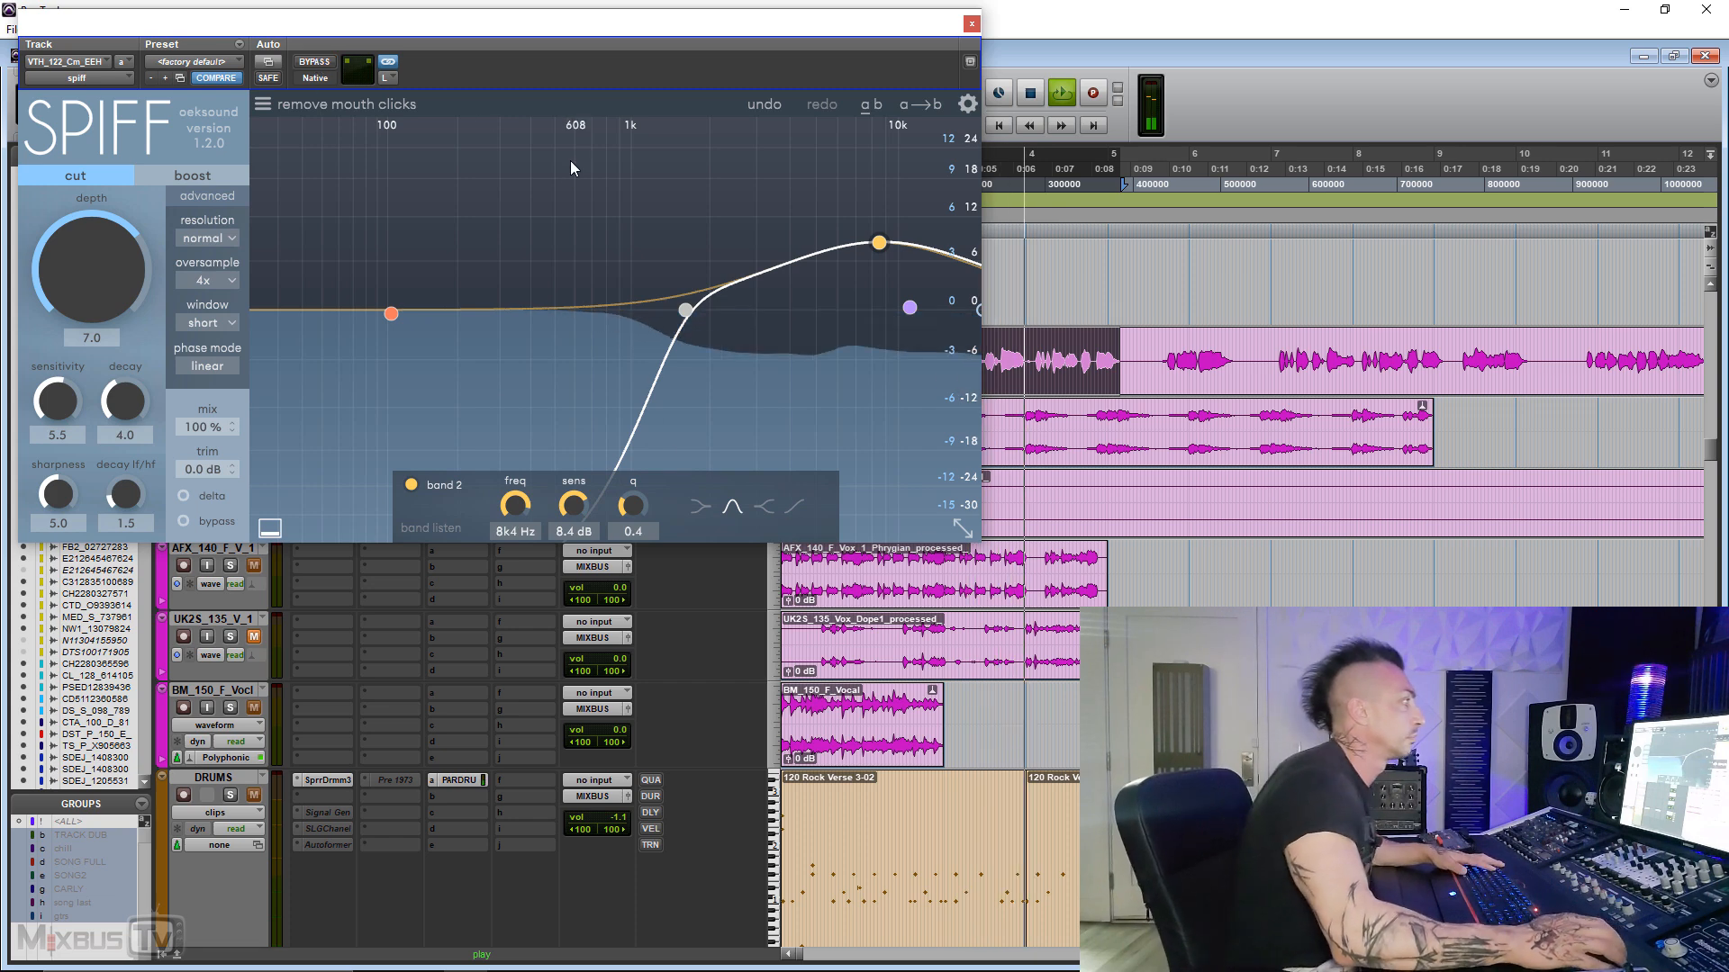
key("space")
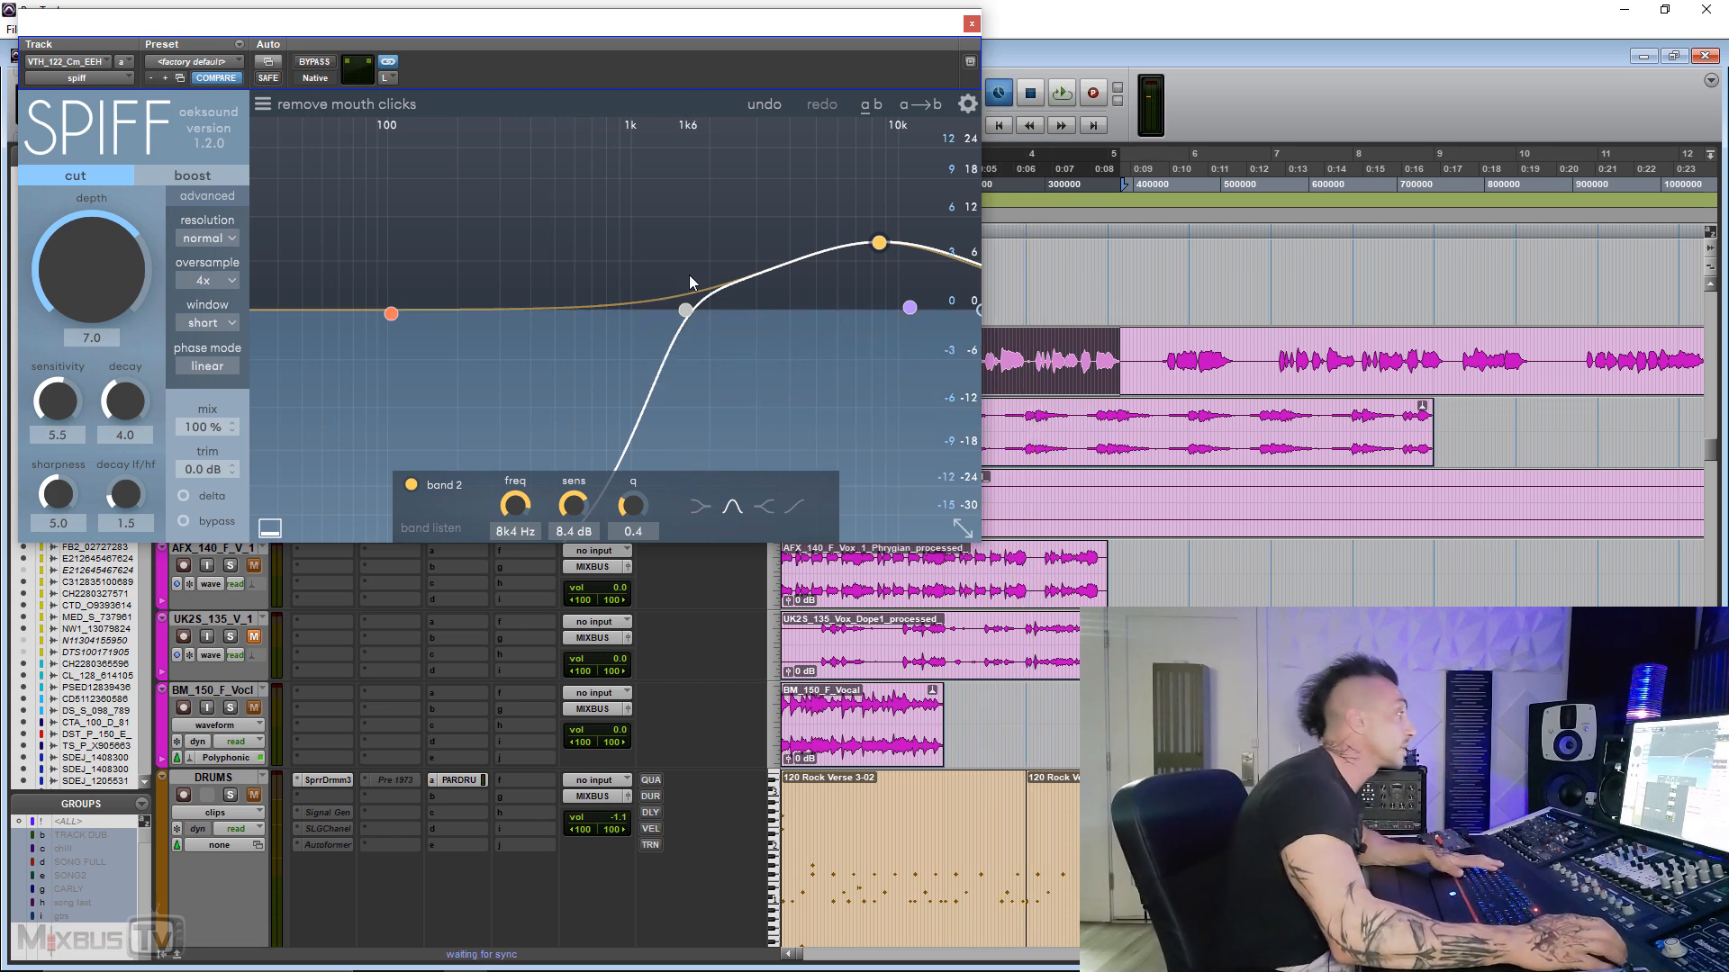
- Switch Spiff to boost, set the lo cut to 2.5 kHz and band 2 to 6.4 kHz at 7.4 dB, and adjust the depth during playback
left_click(178, 175)
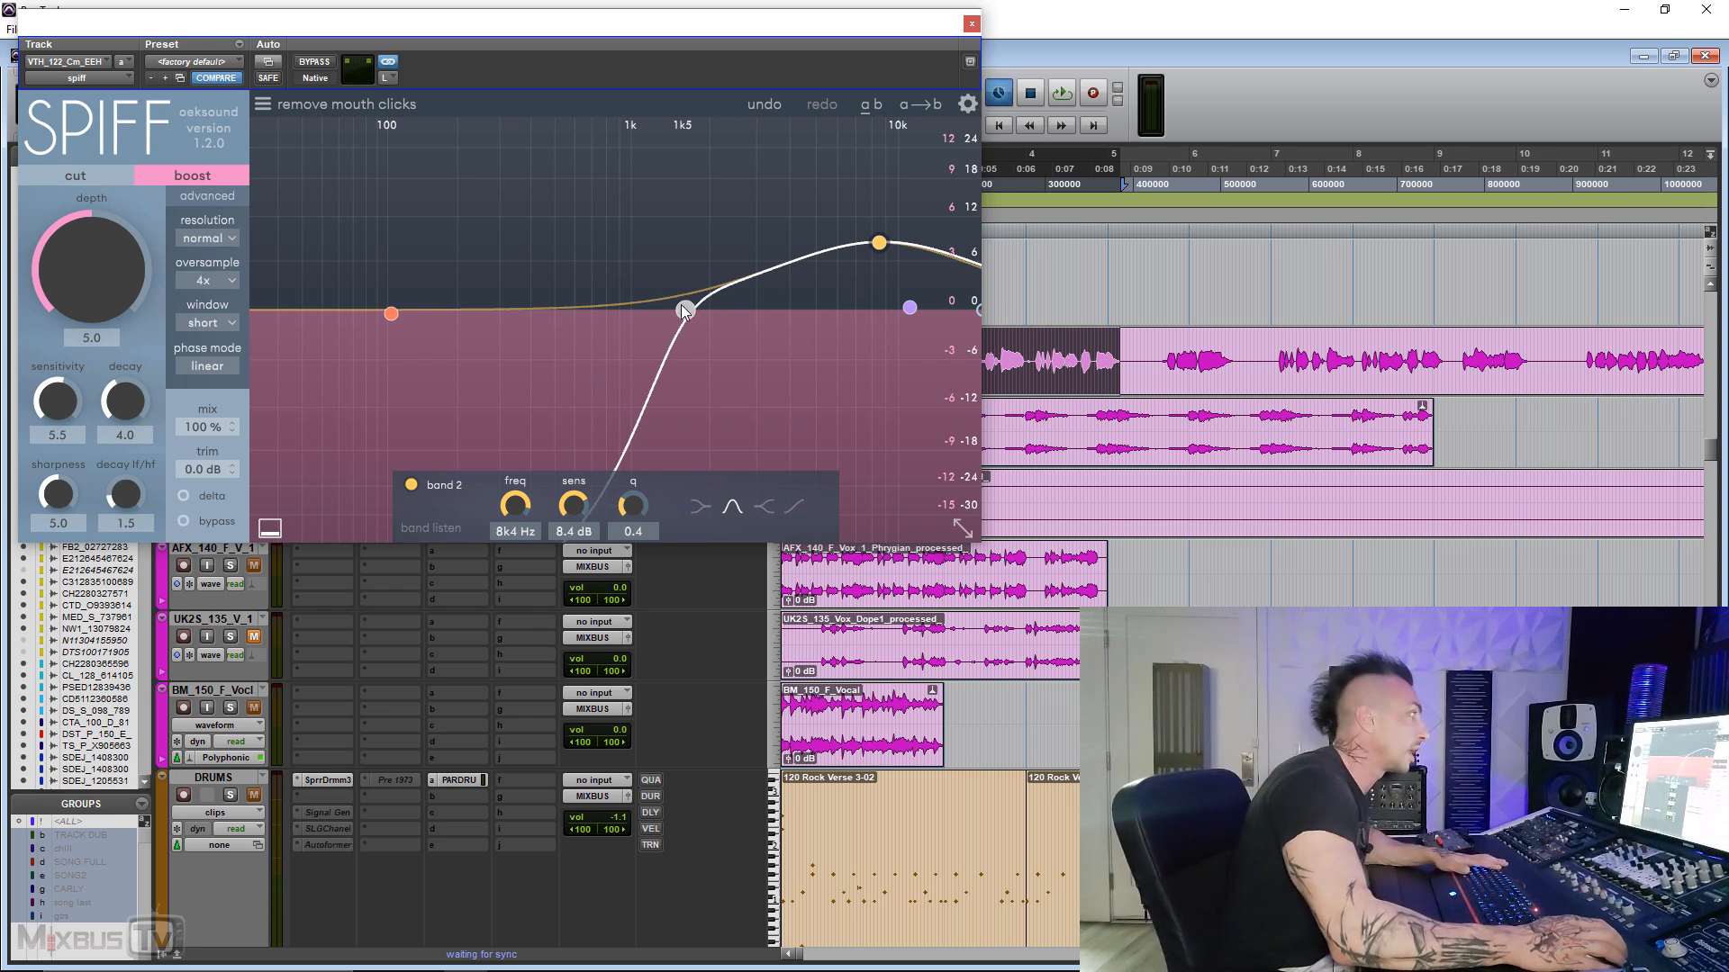
left_click_drag(683, 307, 716, 314)
key("space")
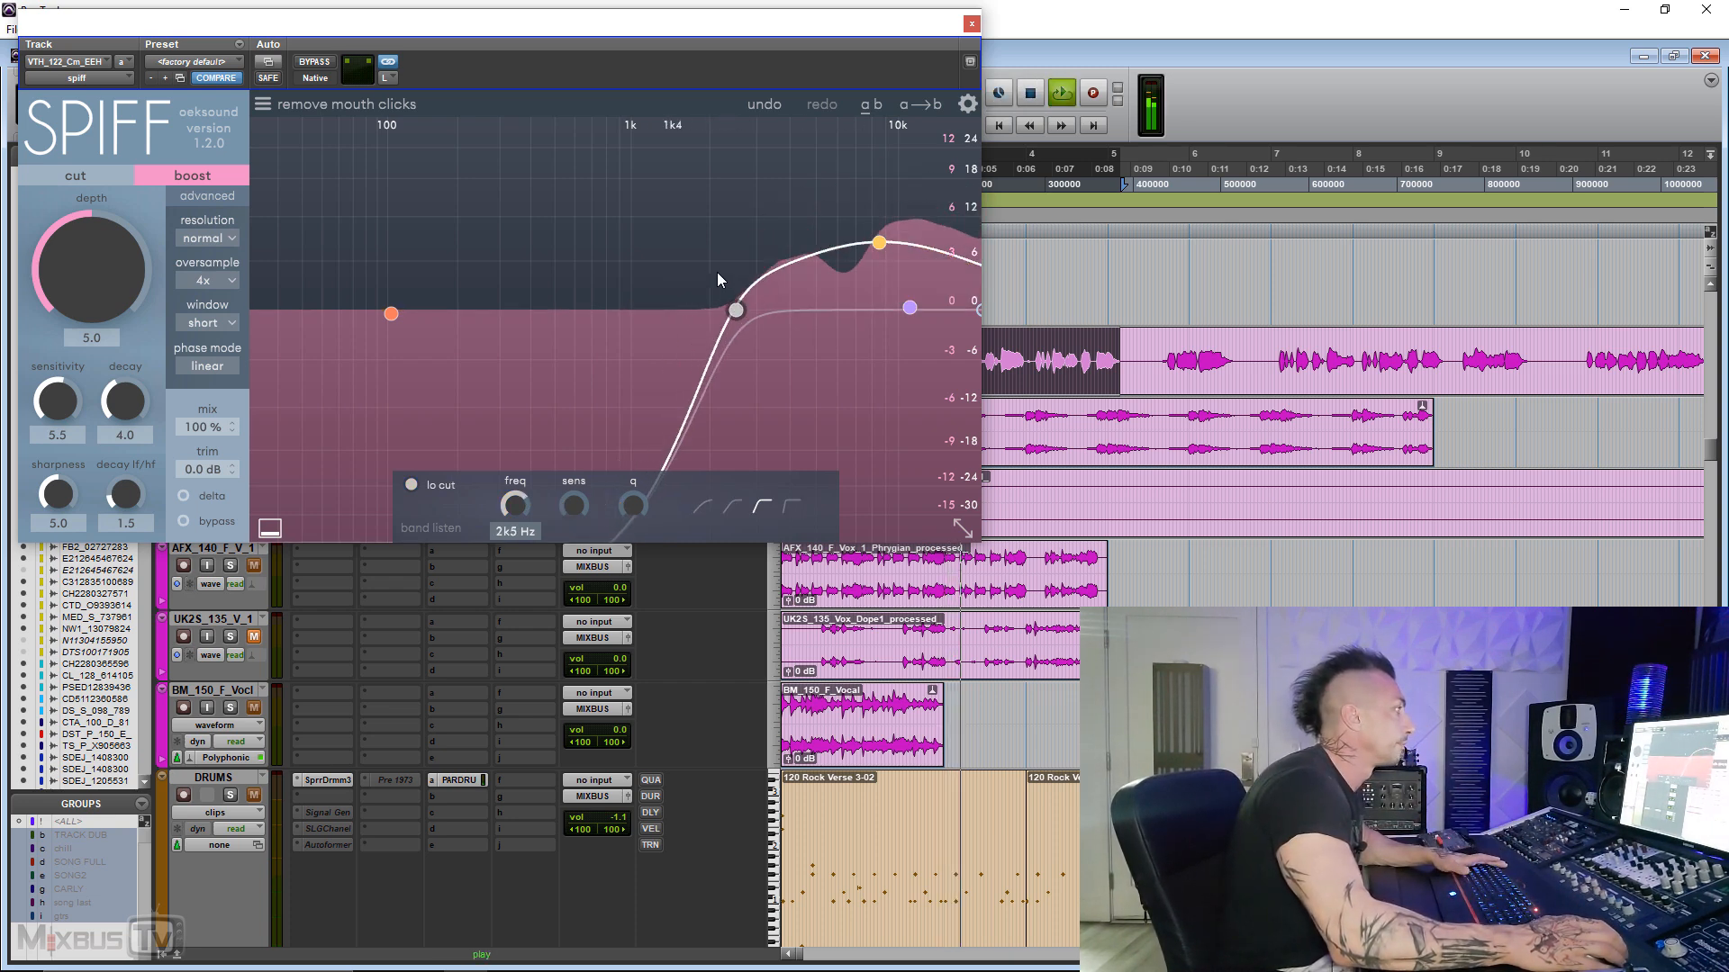
left_click_drag(879, 243, 848, 250)
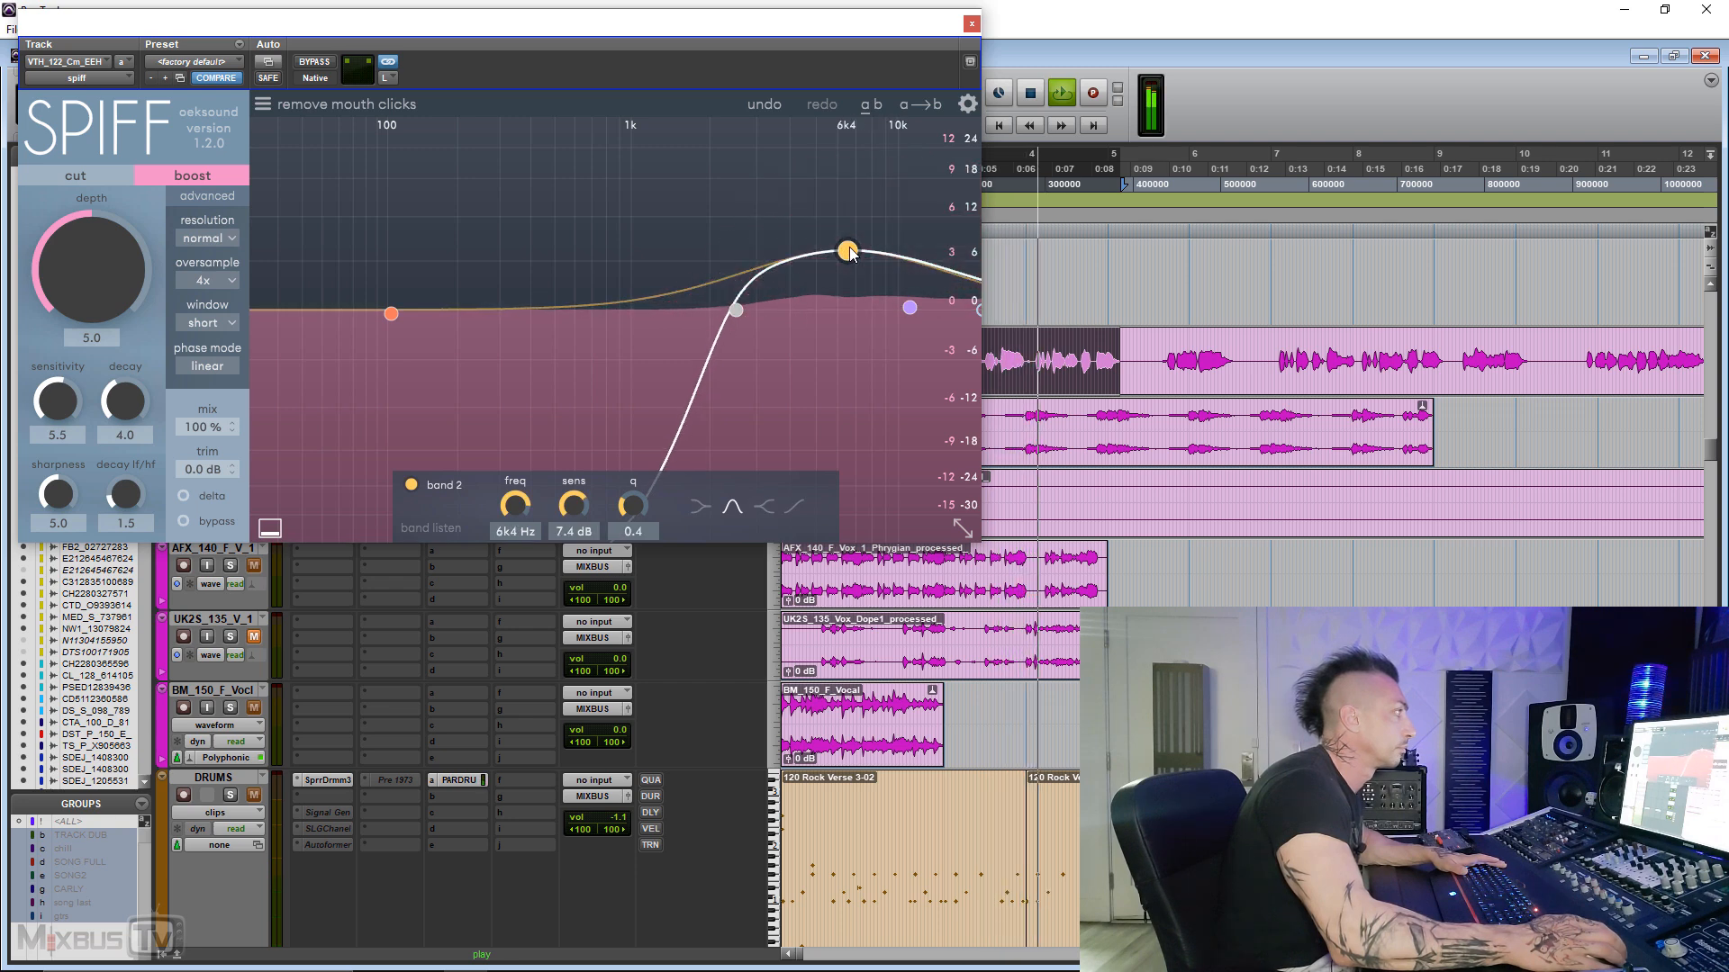
left_click_drag(119, 281, 119, 307)
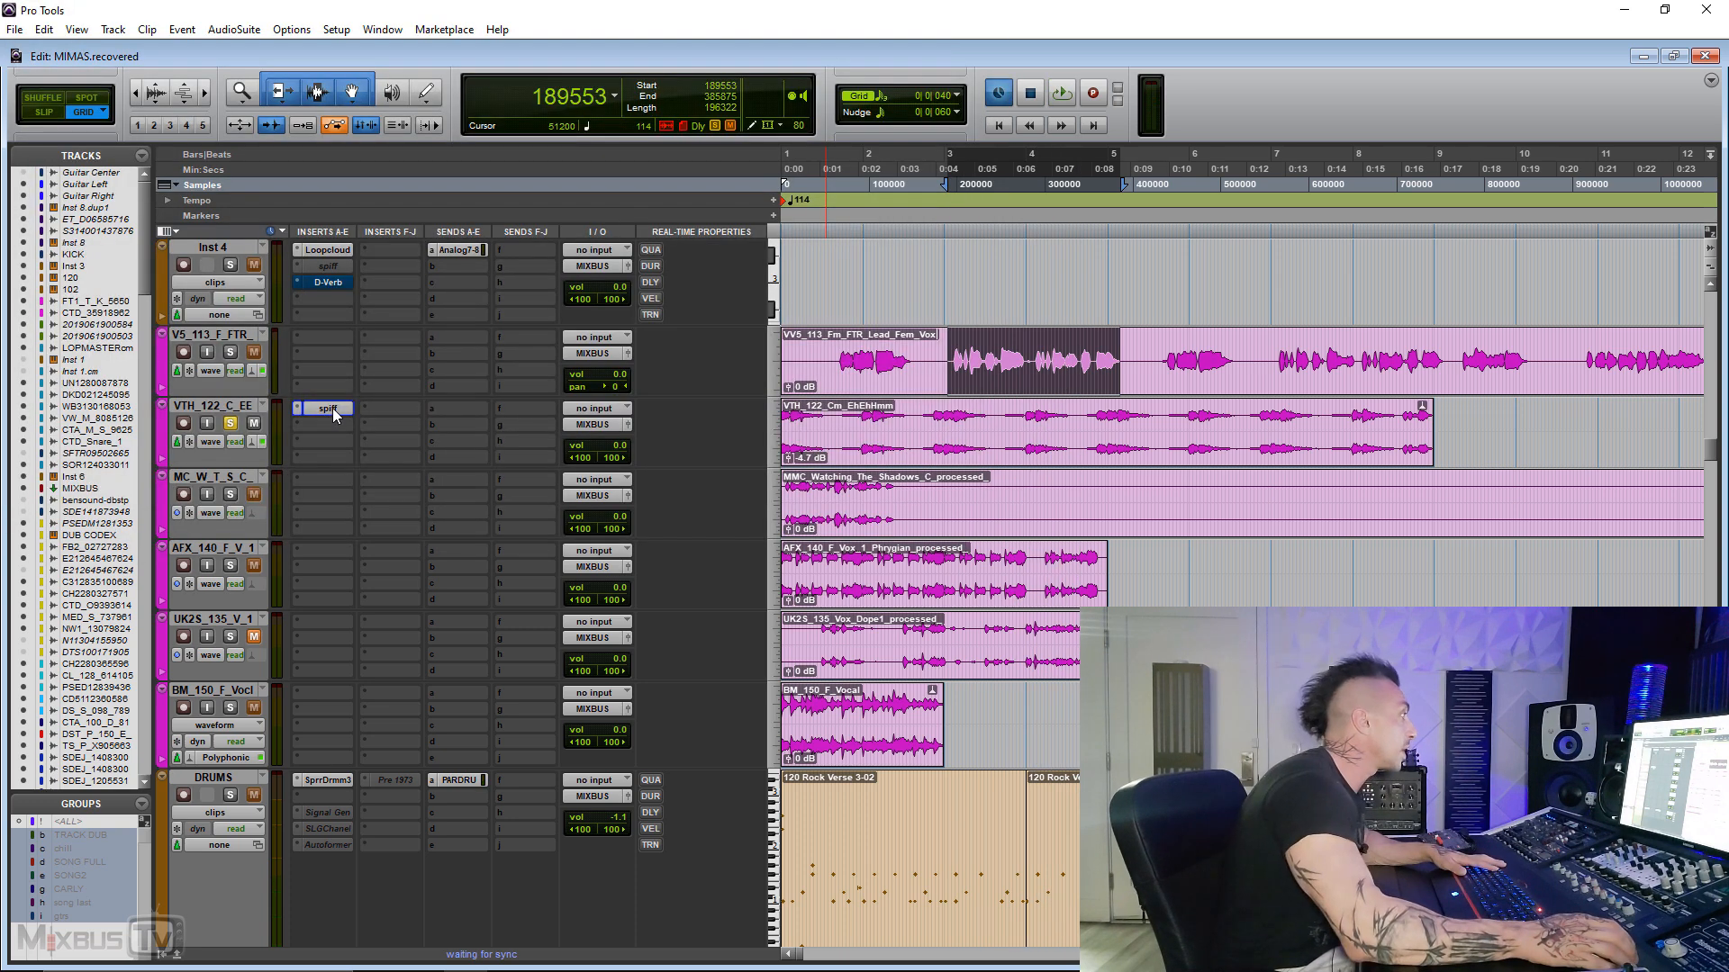
- Place Spiff on the BM_150_F_Vocal track, set its lo cut to 2.2 kHz and take it out of bypass during playback
left_click_drag(332, 408, 325, 482)
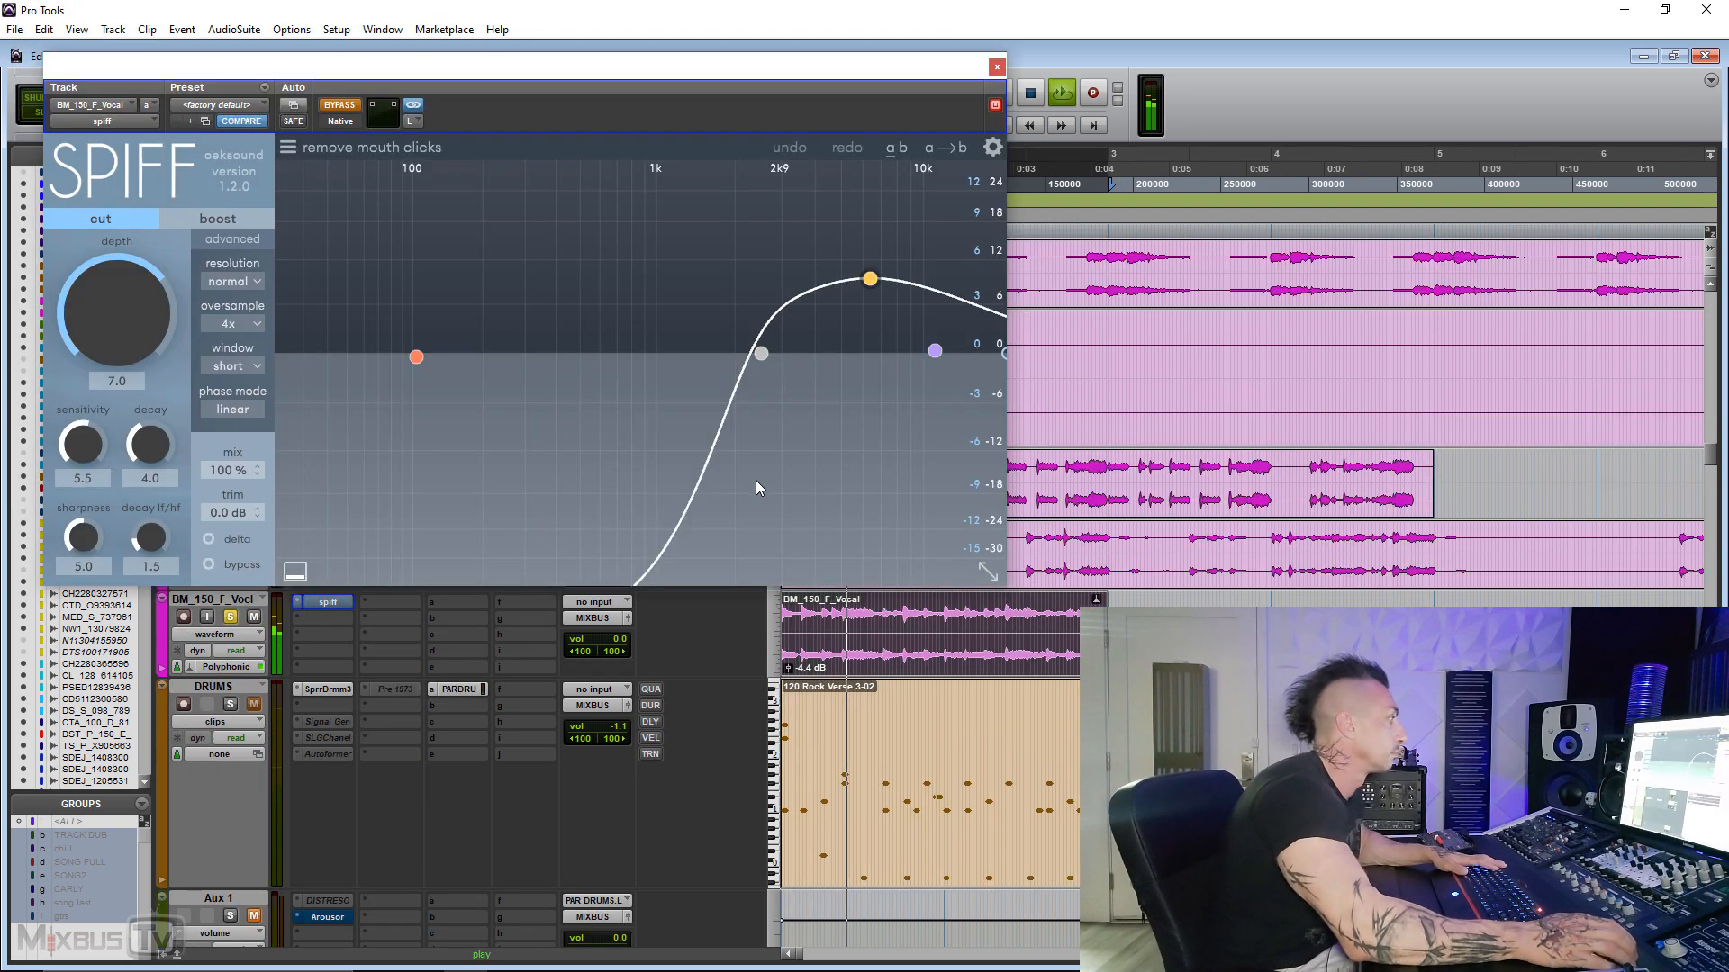
left_click_drag(762, 356, 746, 361)
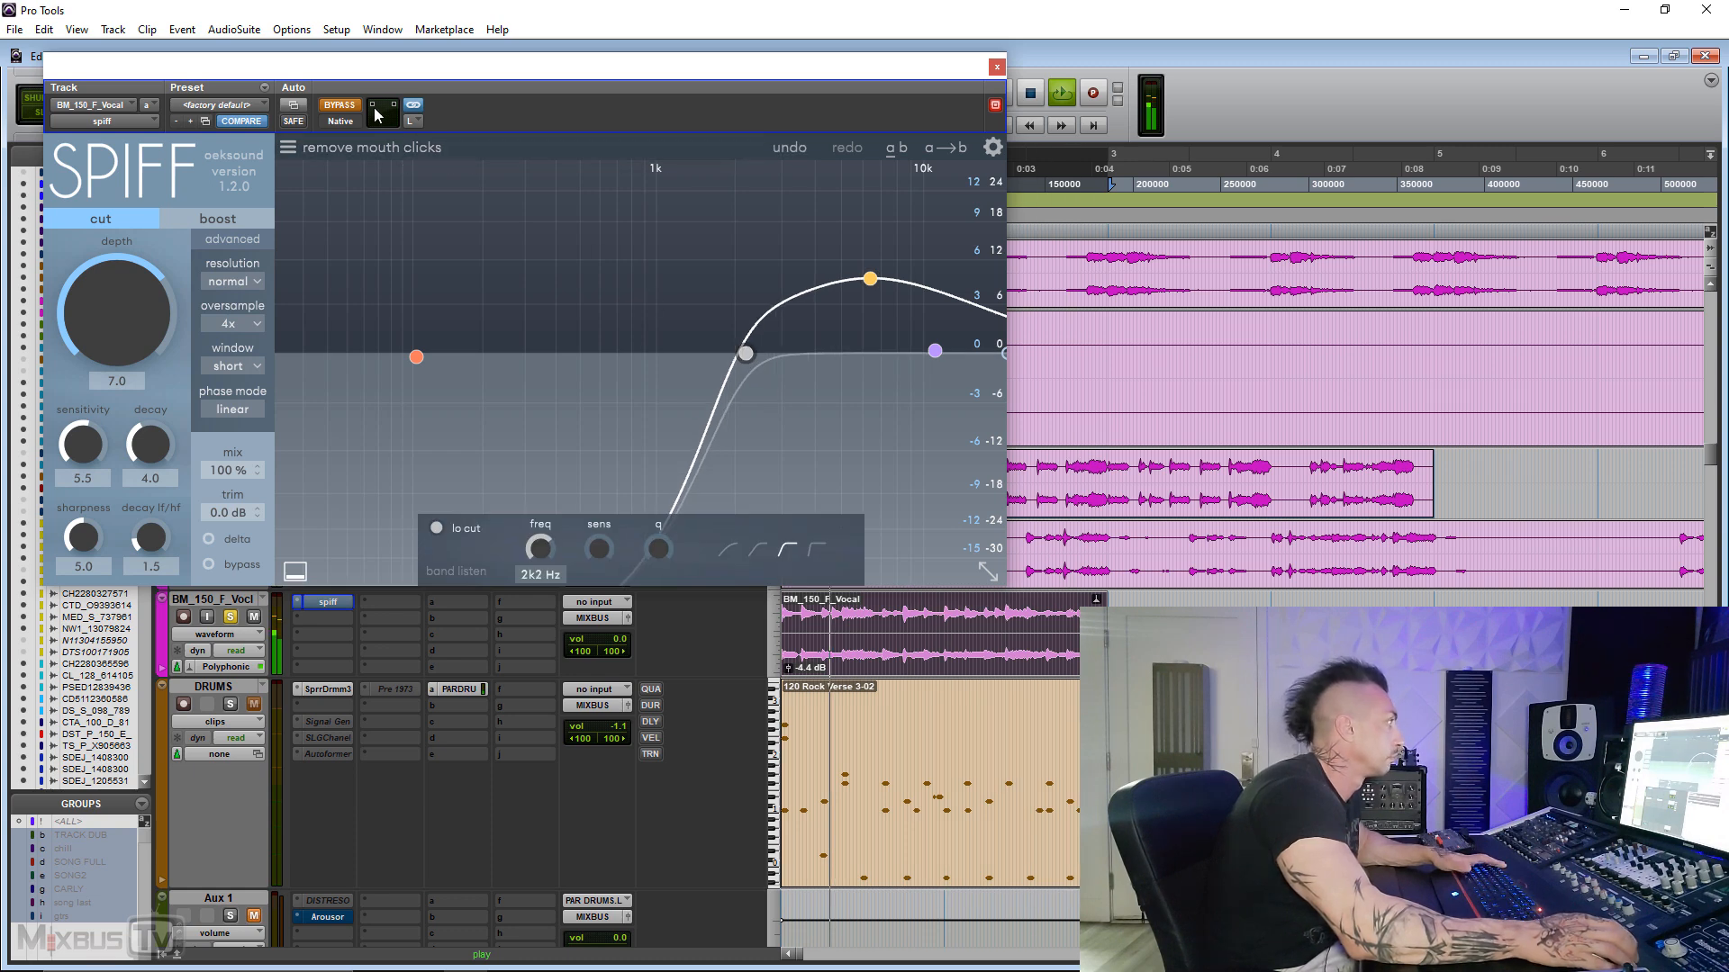
left_click(345, 112)
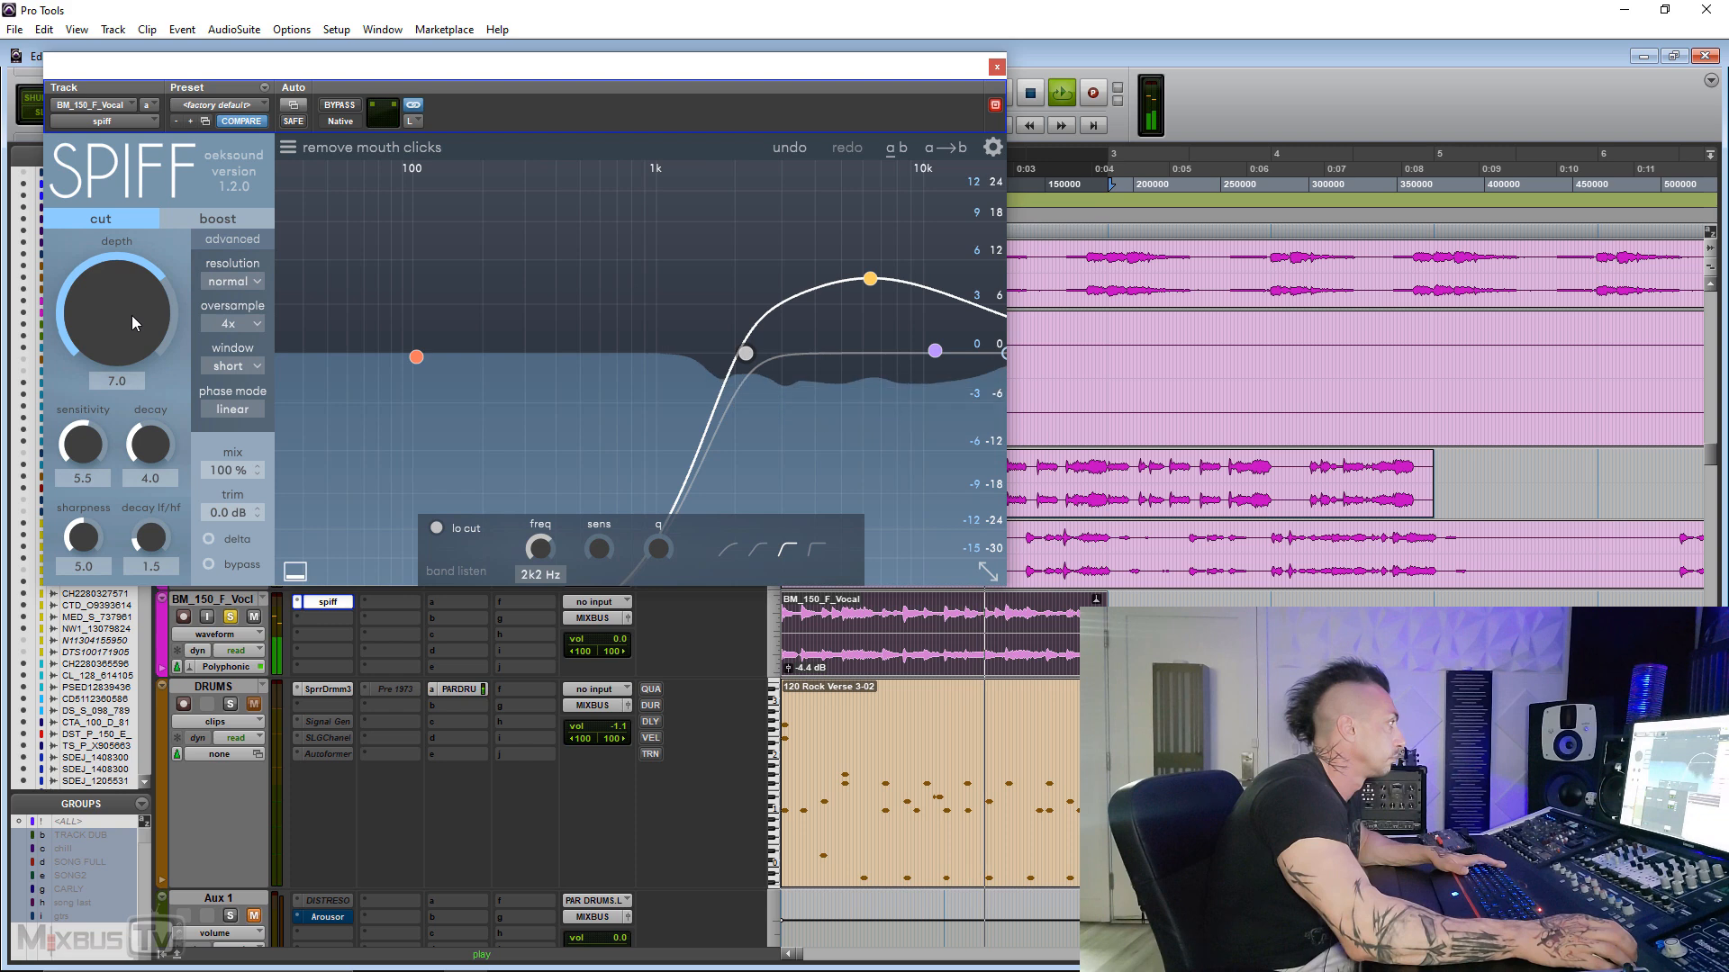
- Set the depth to 10.0, lower the lo cut frequency and set band 3 to 9.7 kHz at 18 dB
left_click_drag(127, 332, 133, 192)
left_click_drag(539, 557, 531, 576)
left_click_drag(936, 352, 921, 221)
left_click(761, 551)
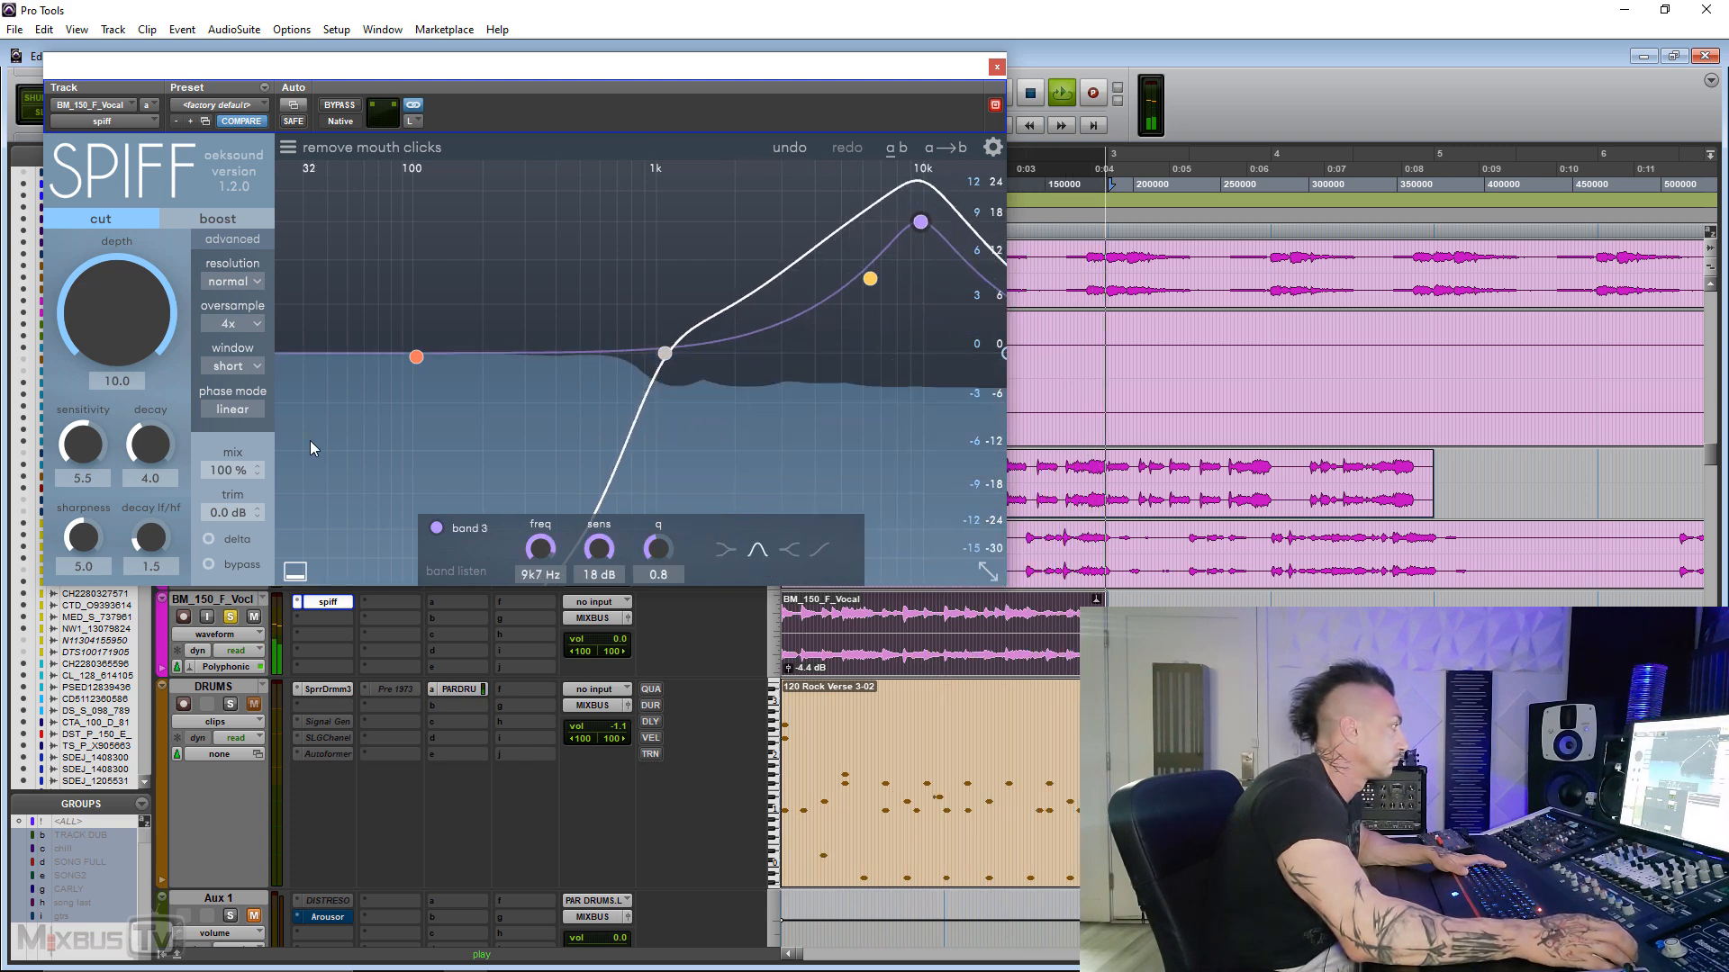
- Listen to the removed clicks through delta monitoring, and compare the bypassed and processed BM_150 vocal
left_click(209, 542)
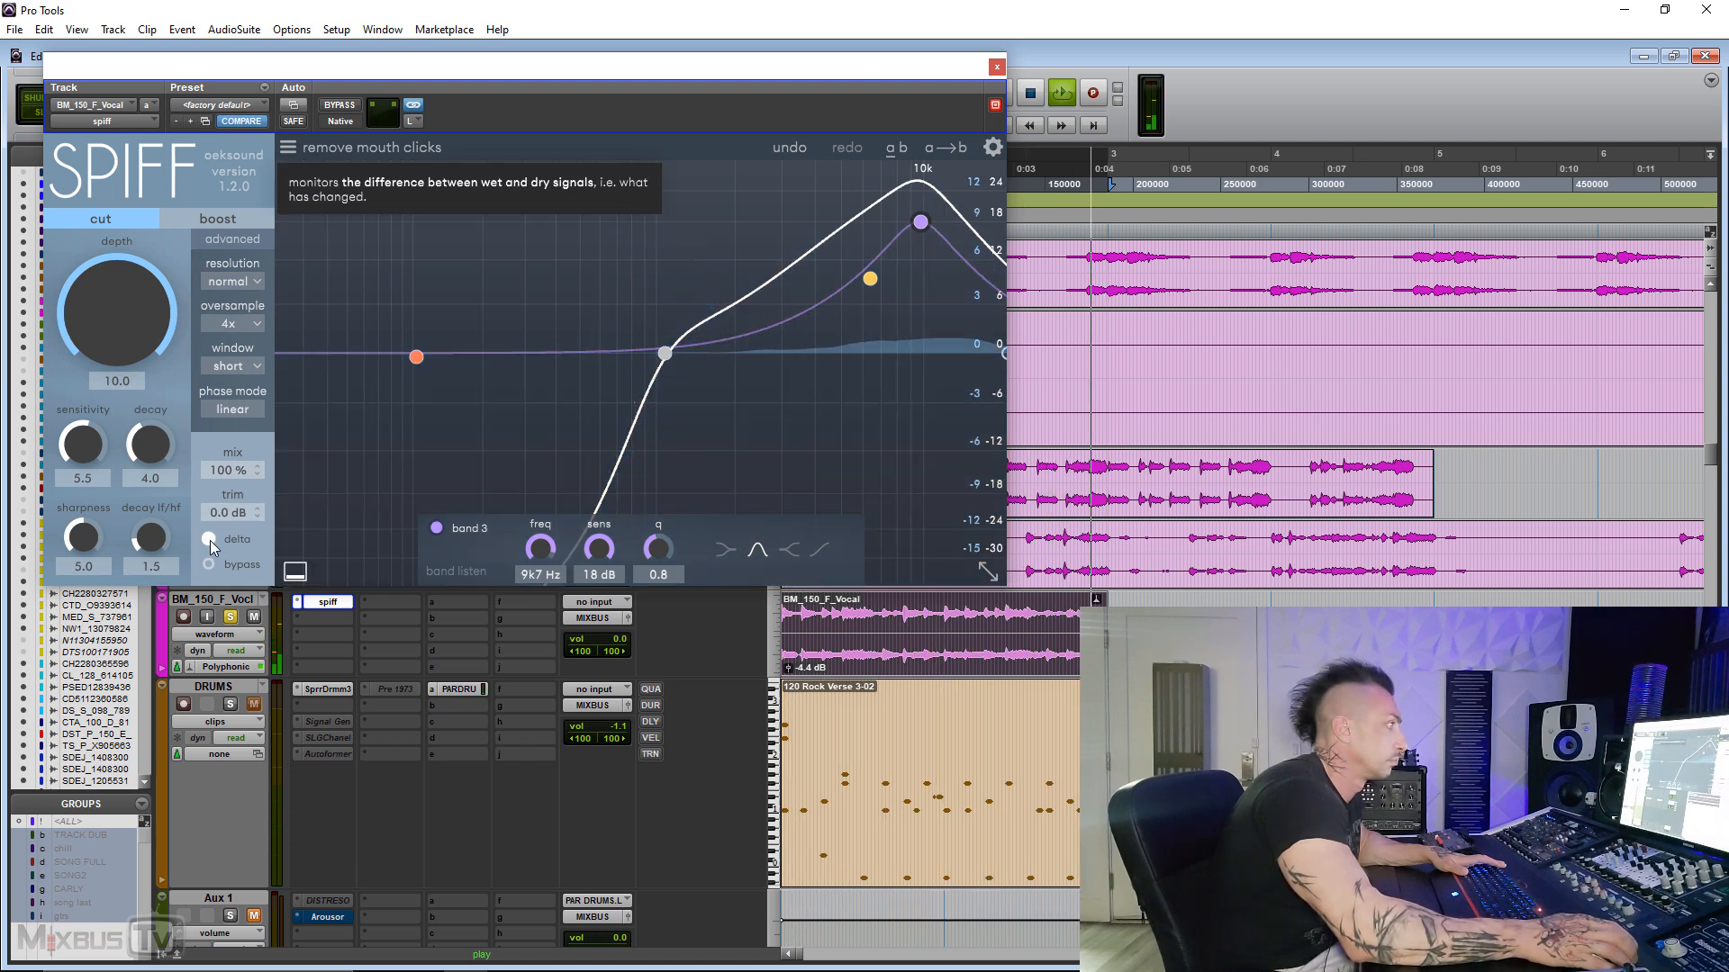
left_click(209, 540)
left_click(342, 107)
left_click(347, 108)
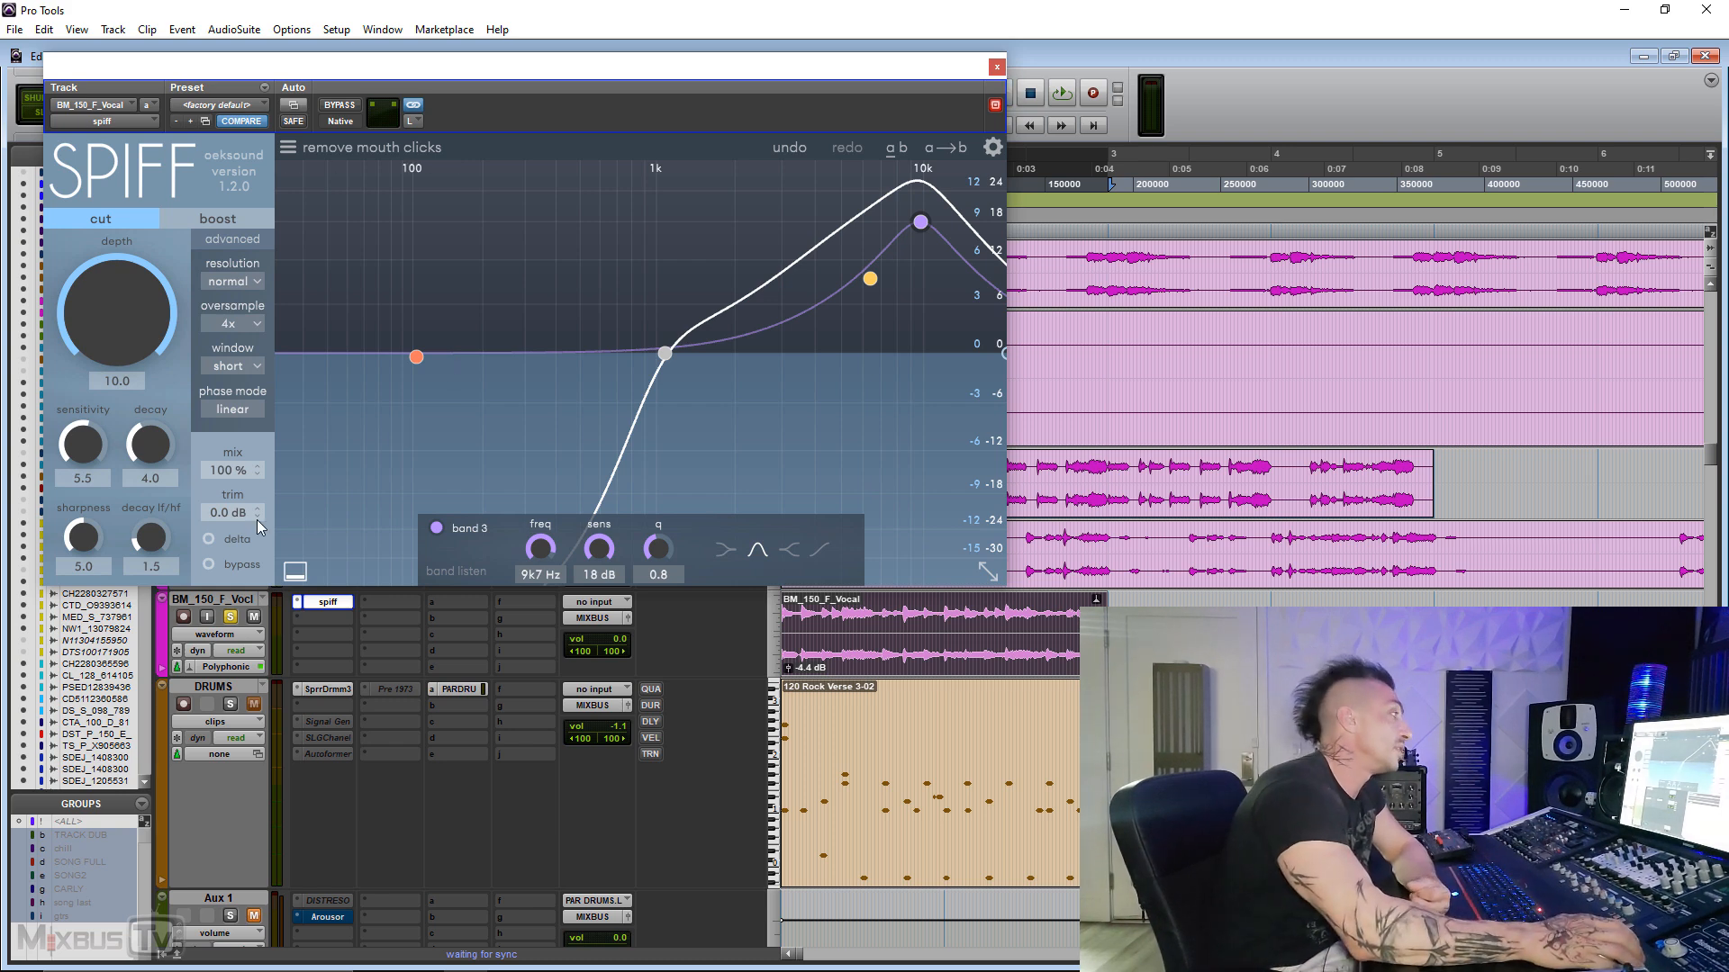
- Enable delta monitoring again and play the BM_150 vocal to hear only what Spiff removes
left_click(212, 537)
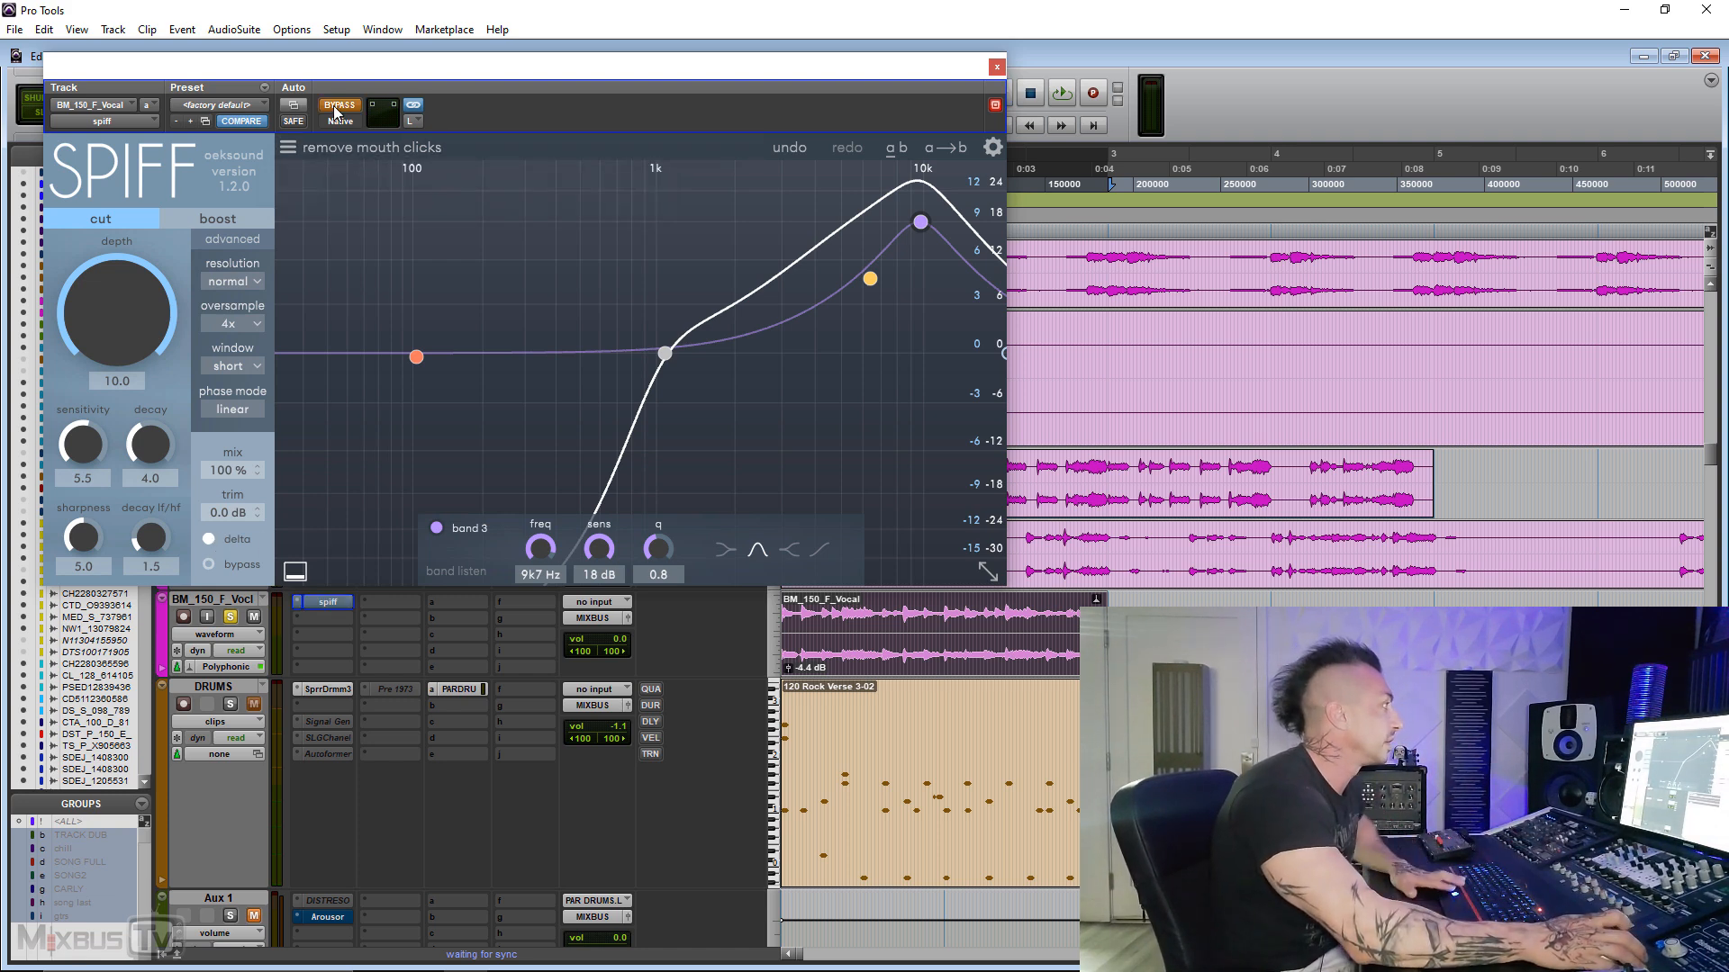
key("space")
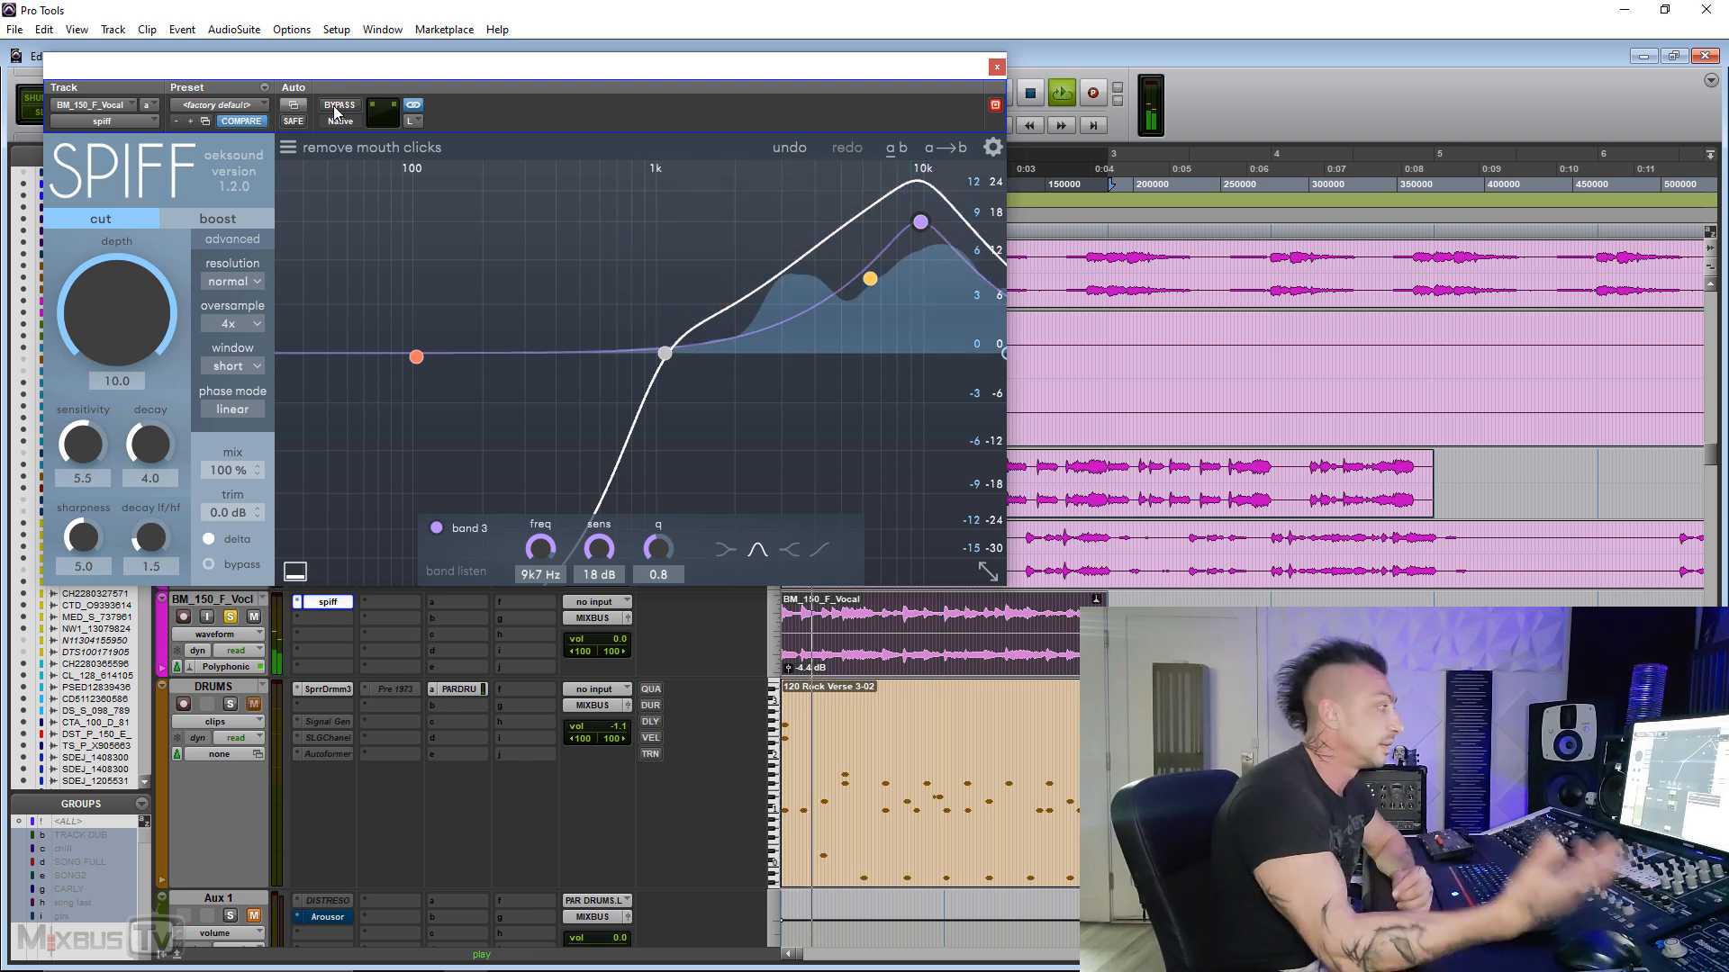
key("space")
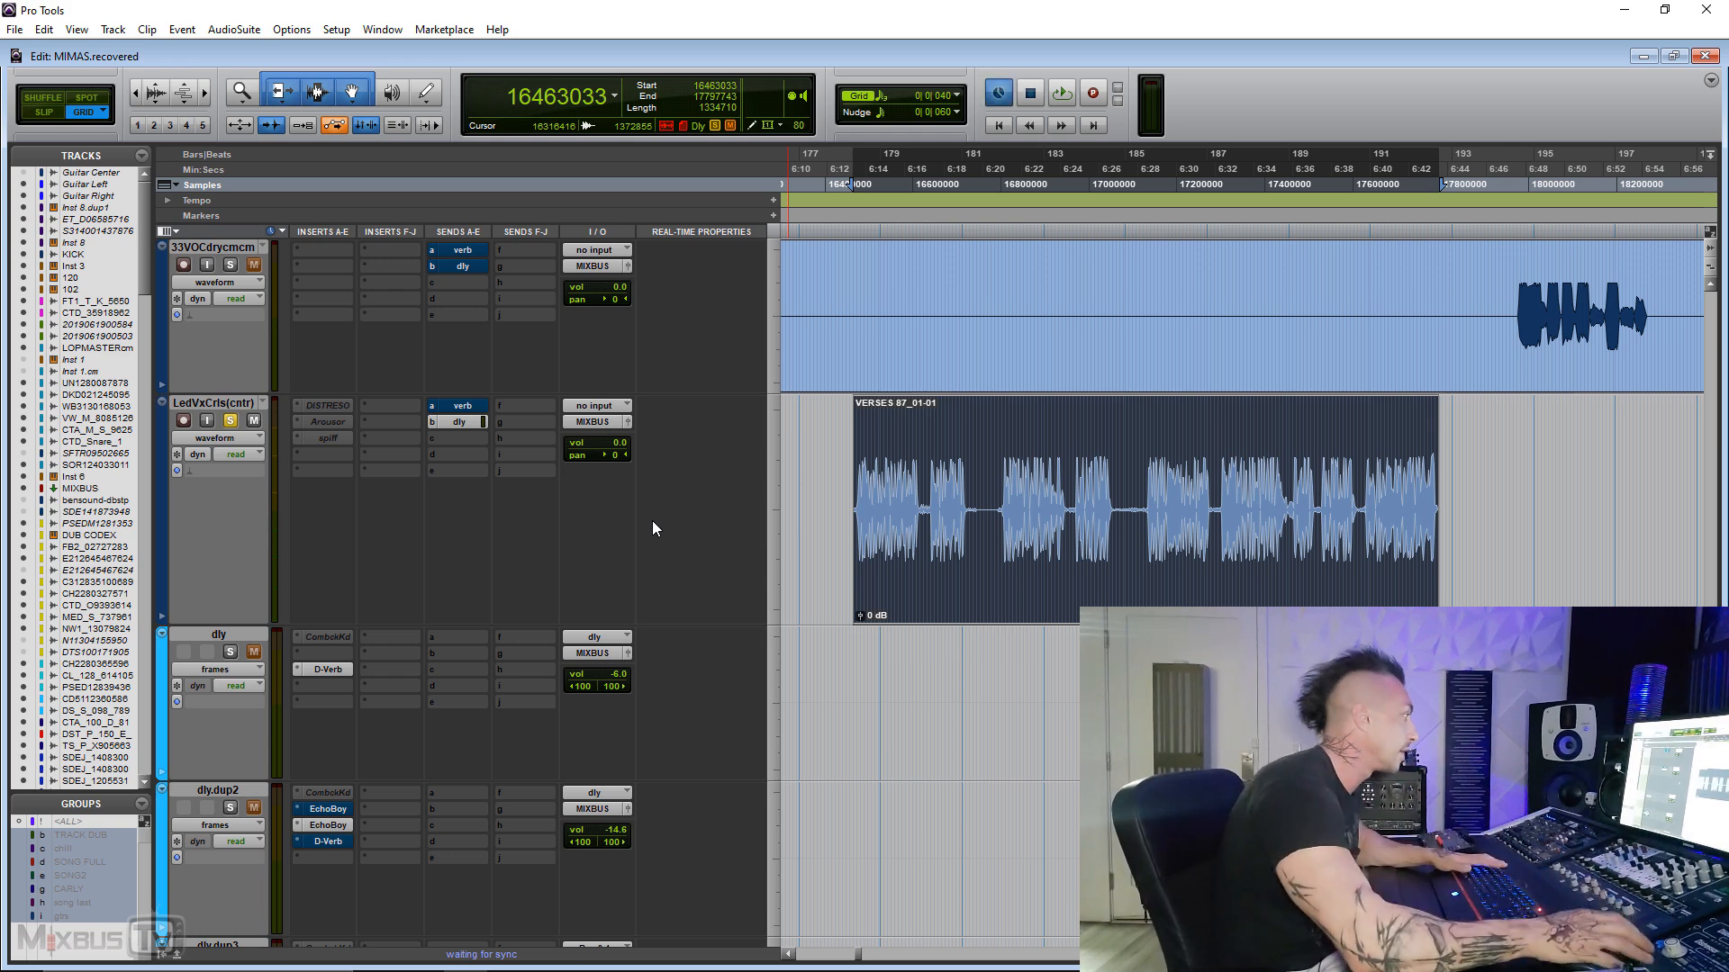
- Play the VERSES 87_01-01 clip on the soloed lead vocal track without Spiff
key("space")
key("ctrl+]")
key("ctrl+[")
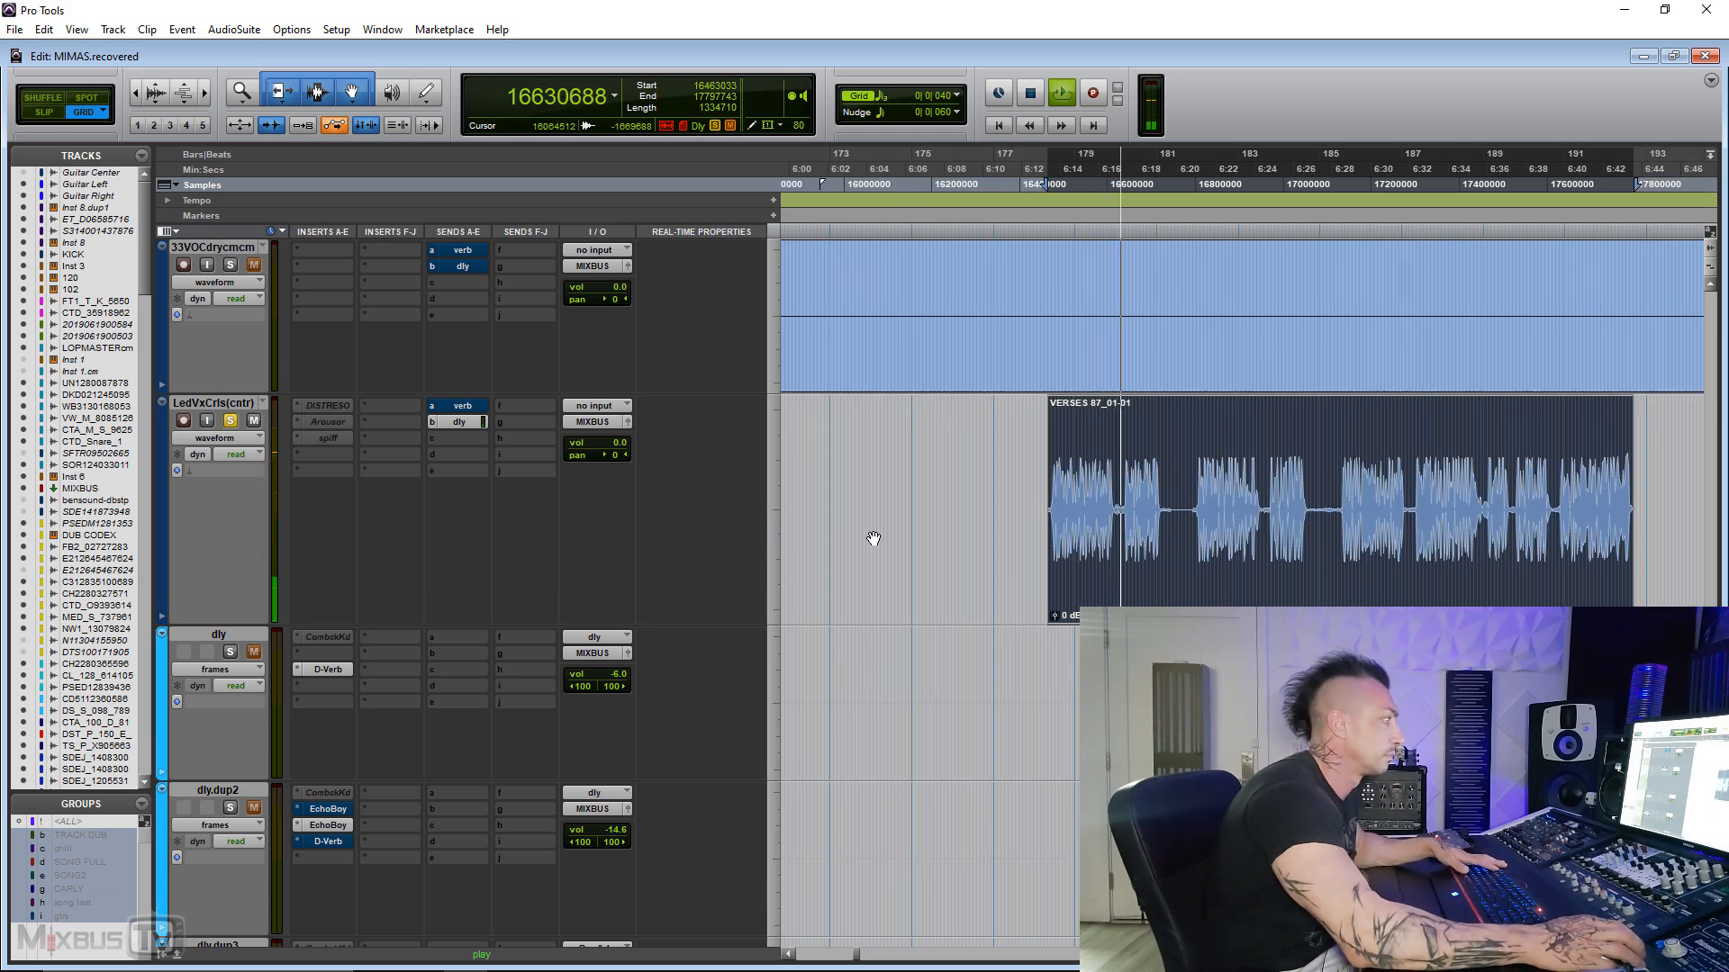
key("ctrl+]")
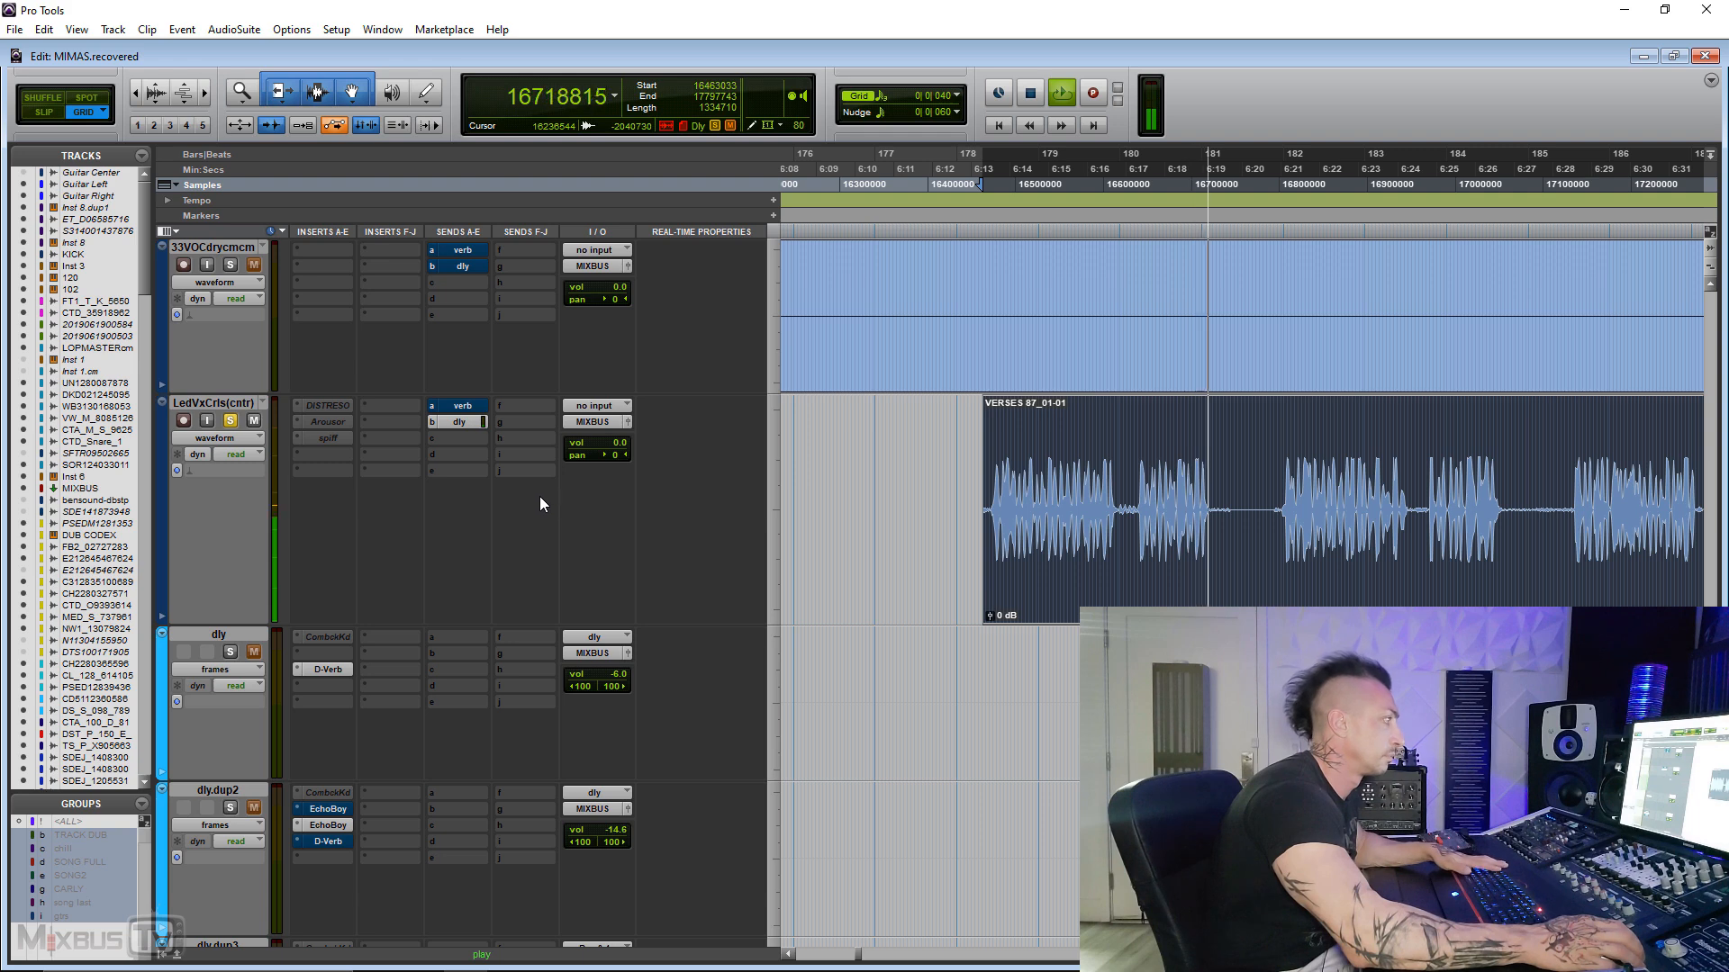
key("space")
- Activate Spiff on the lead vocal track, open it and switch it to boost mode
key("ctrl+[")
right_click(326, 441)
left_click(365, 459)
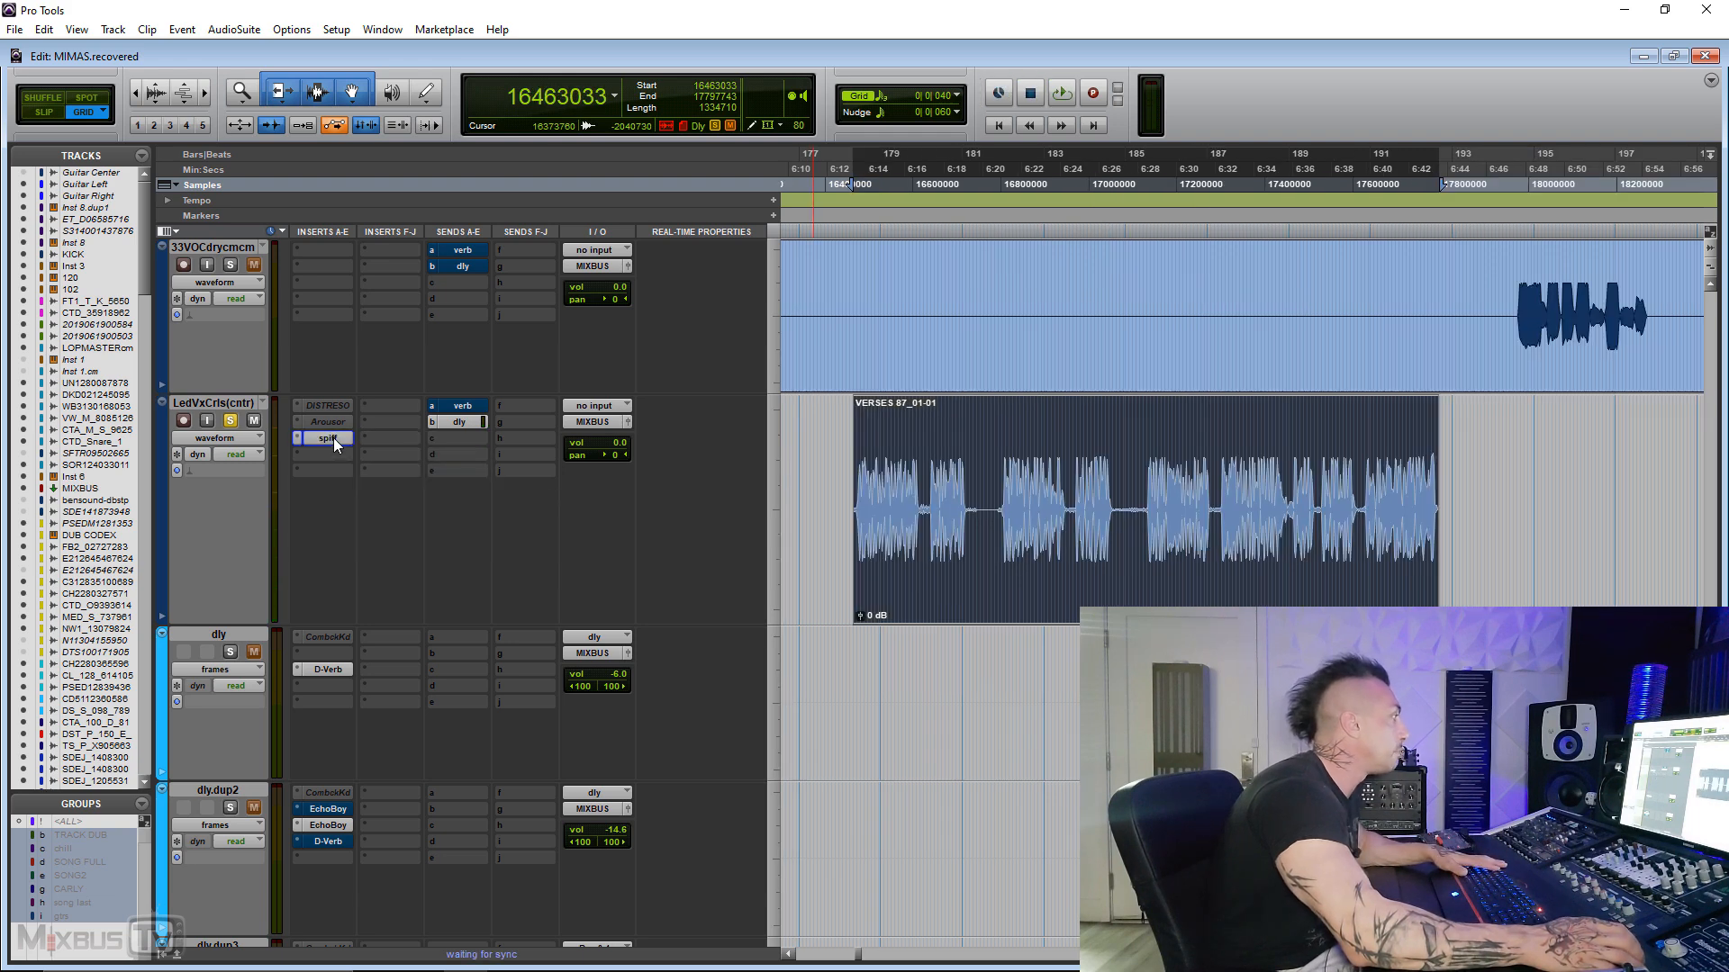
left_click(333, 437)
left_click(246, 219)
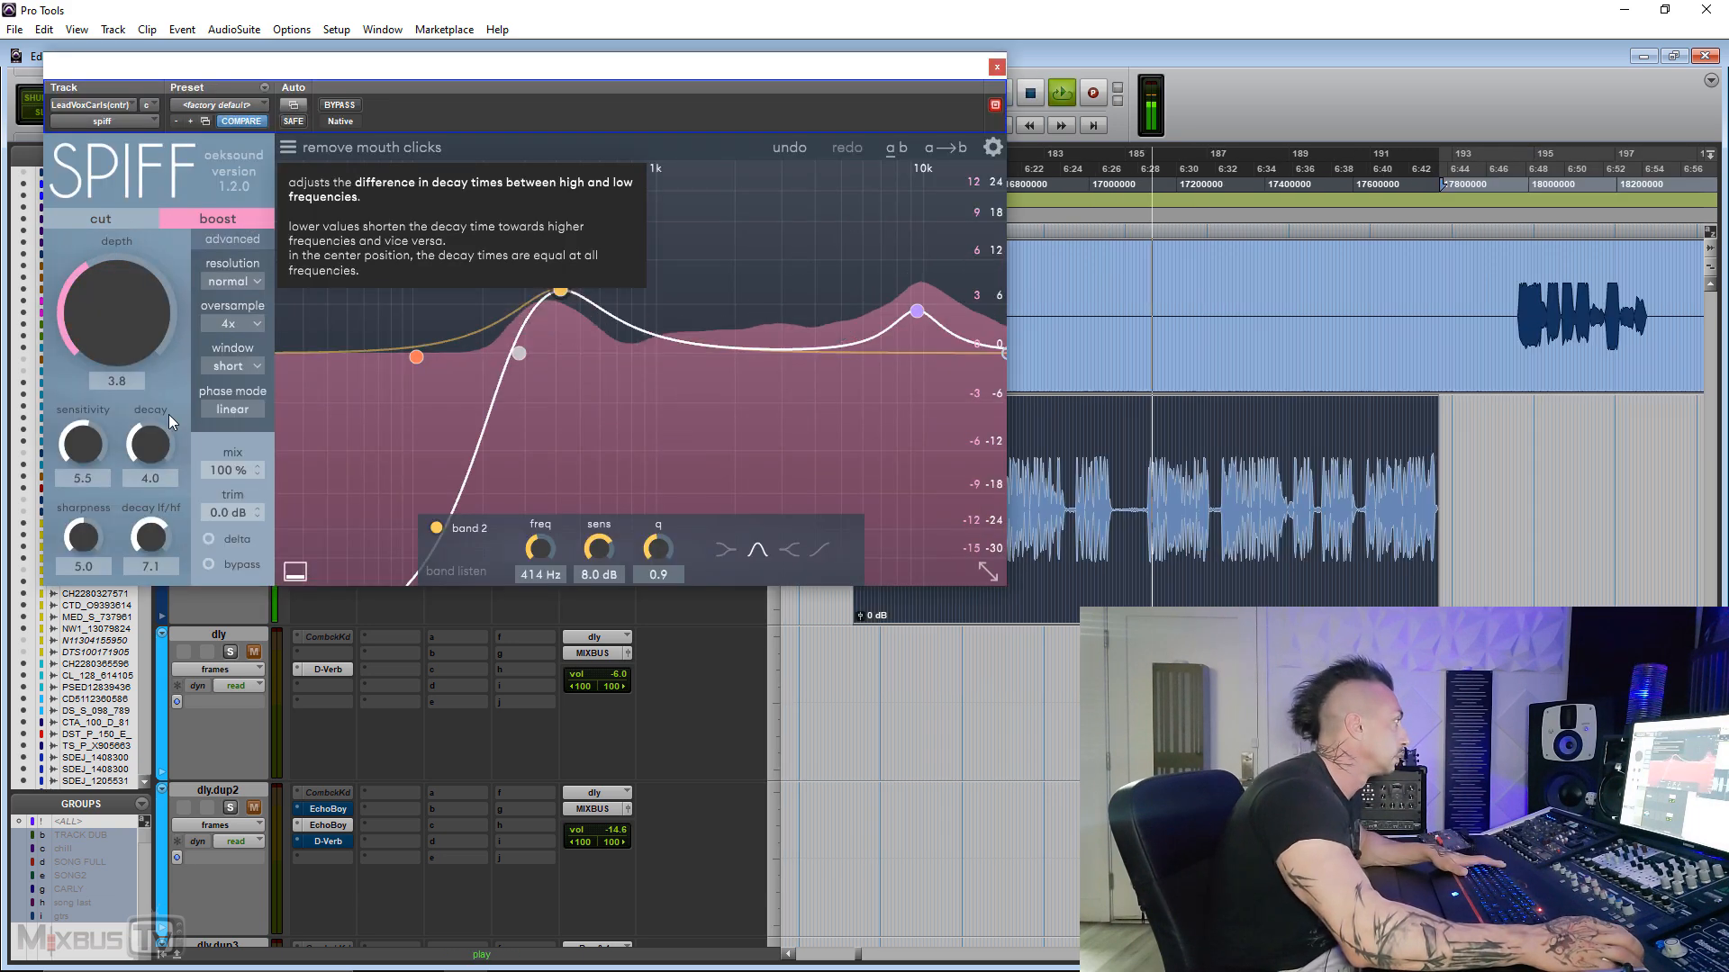
- Set decay lf/hf to 5.5, sharpness to 3.0, depth to 4.6 and band 2 to 1.2 kHz at 3.5 dB, and close Spiff
left_click_drag(146, 544, 82, 574)
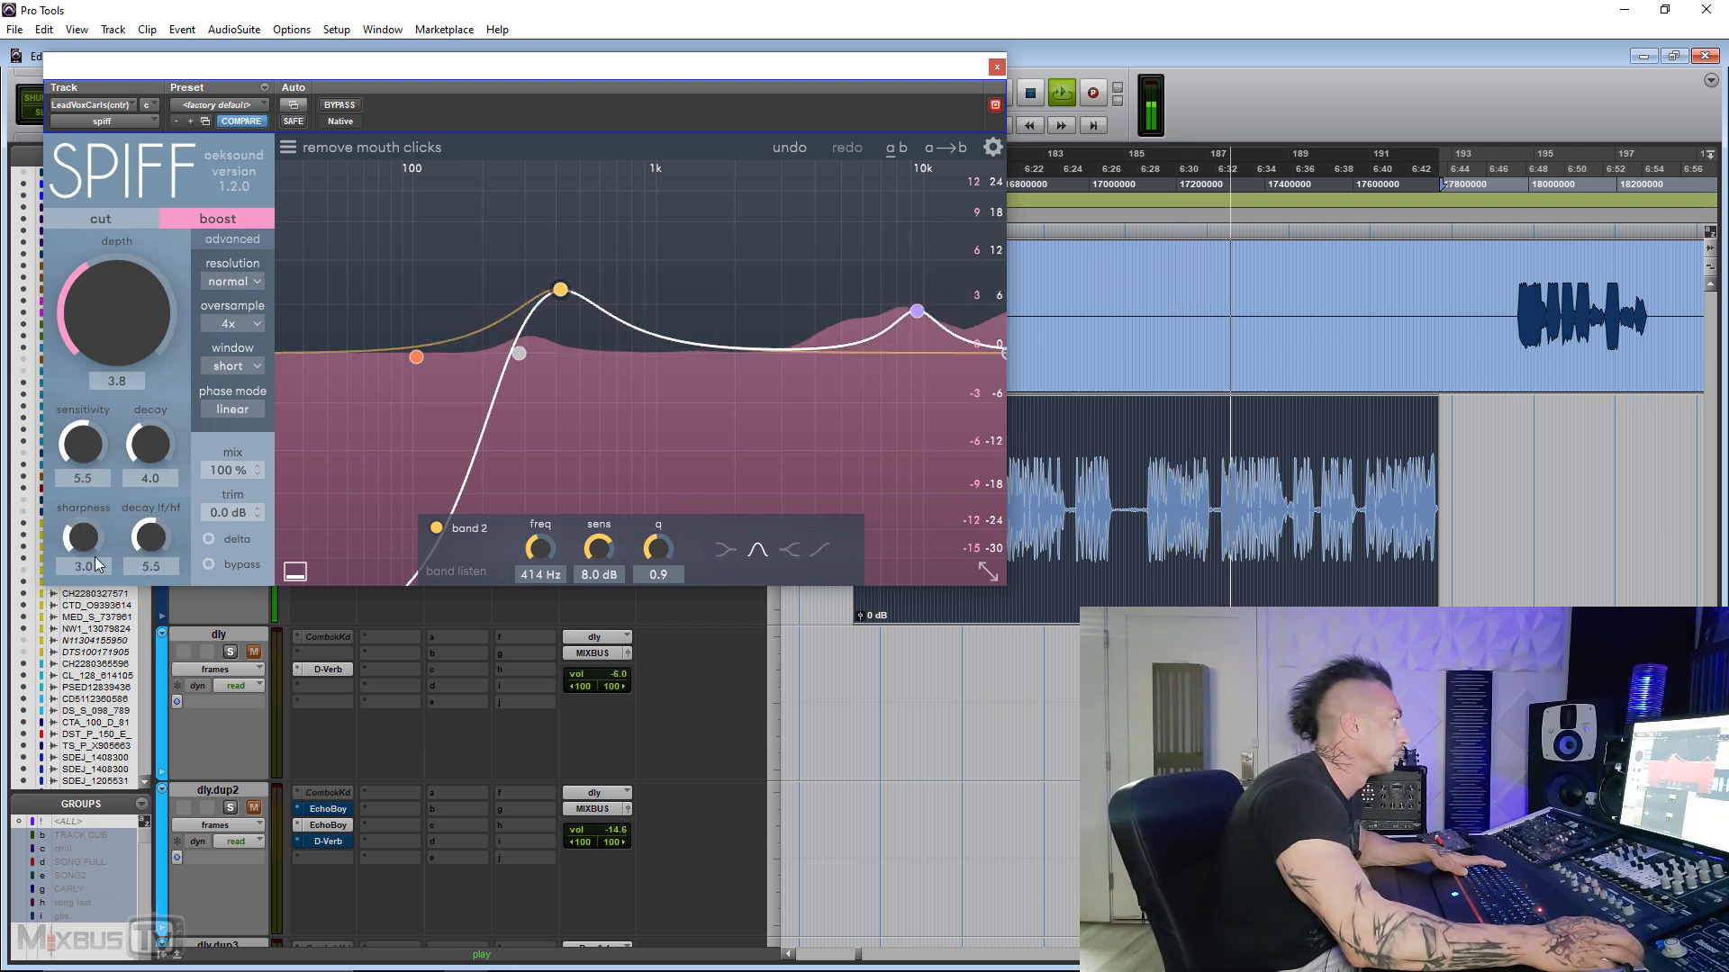
left_click_drag(142, 306, 144, 225)
key("space")
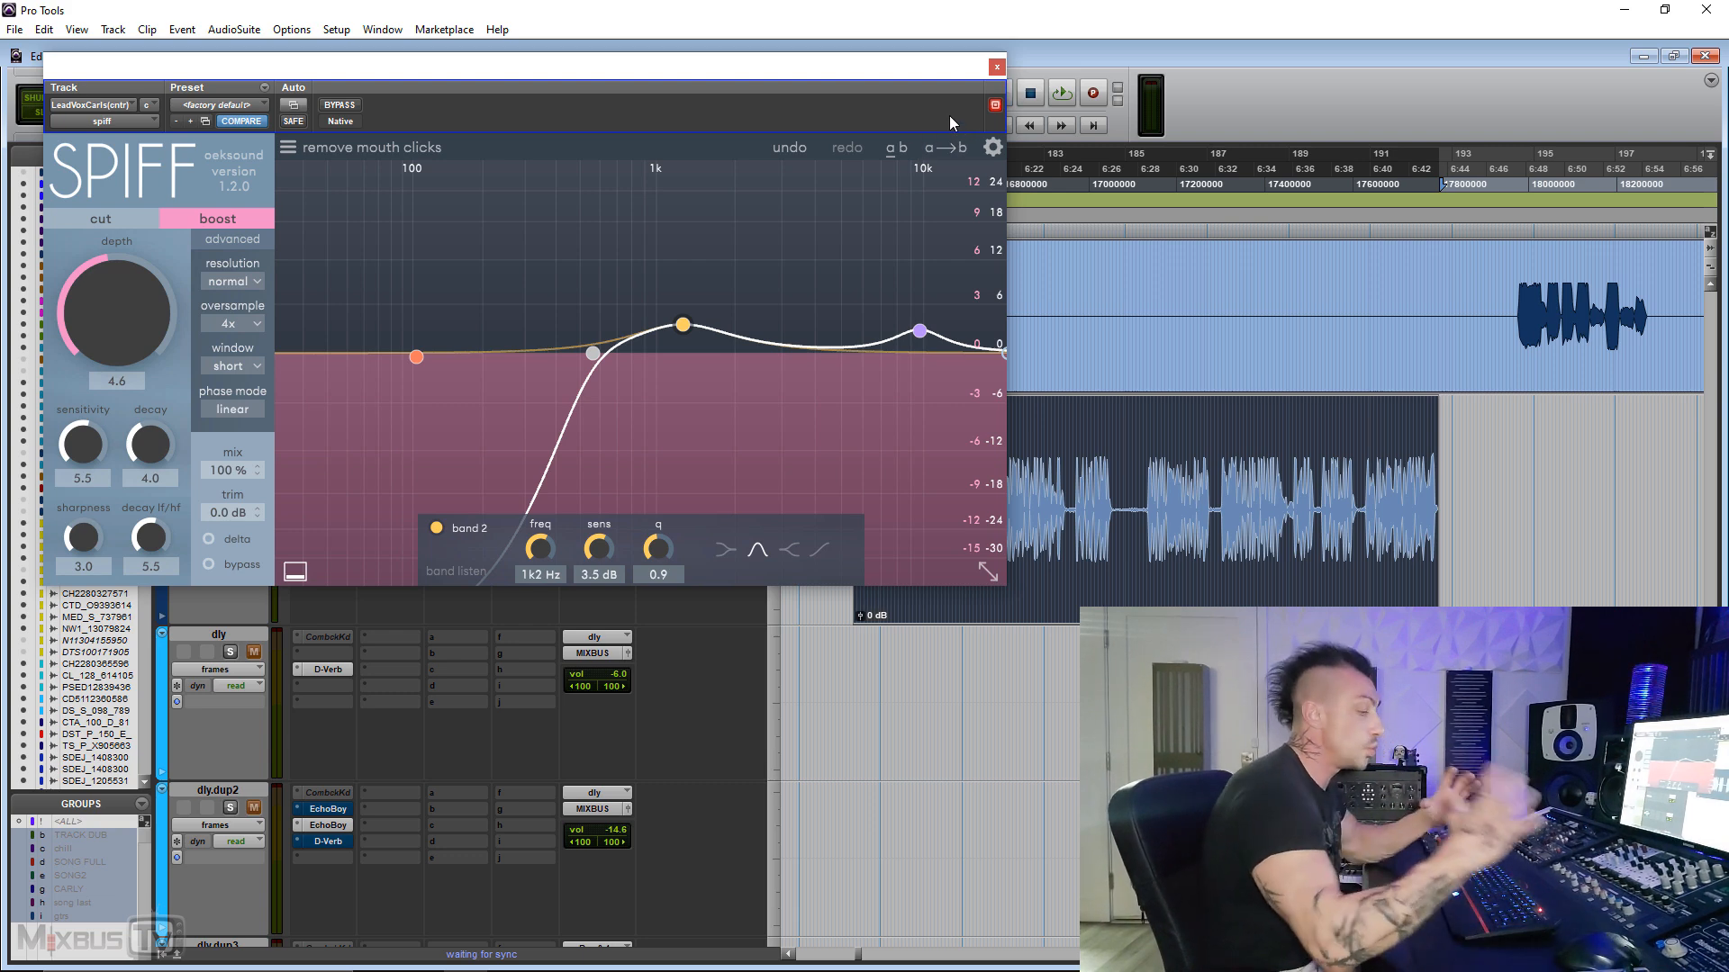
left_click(996, 68)
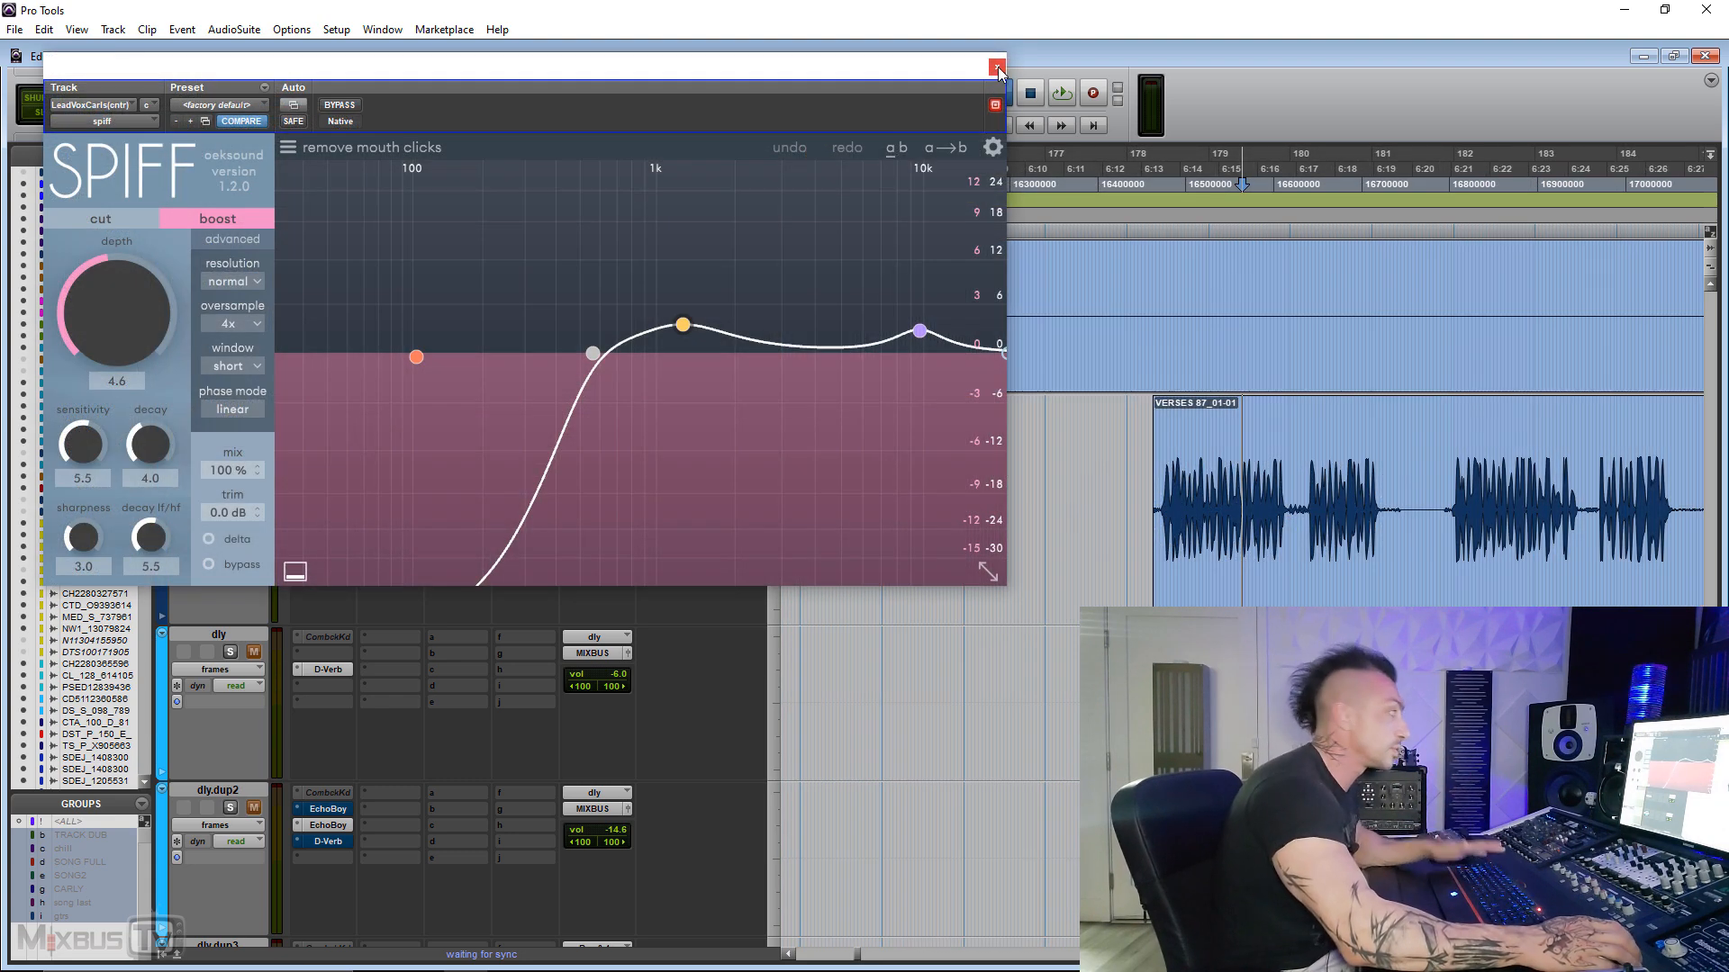
left_click(996, 67)
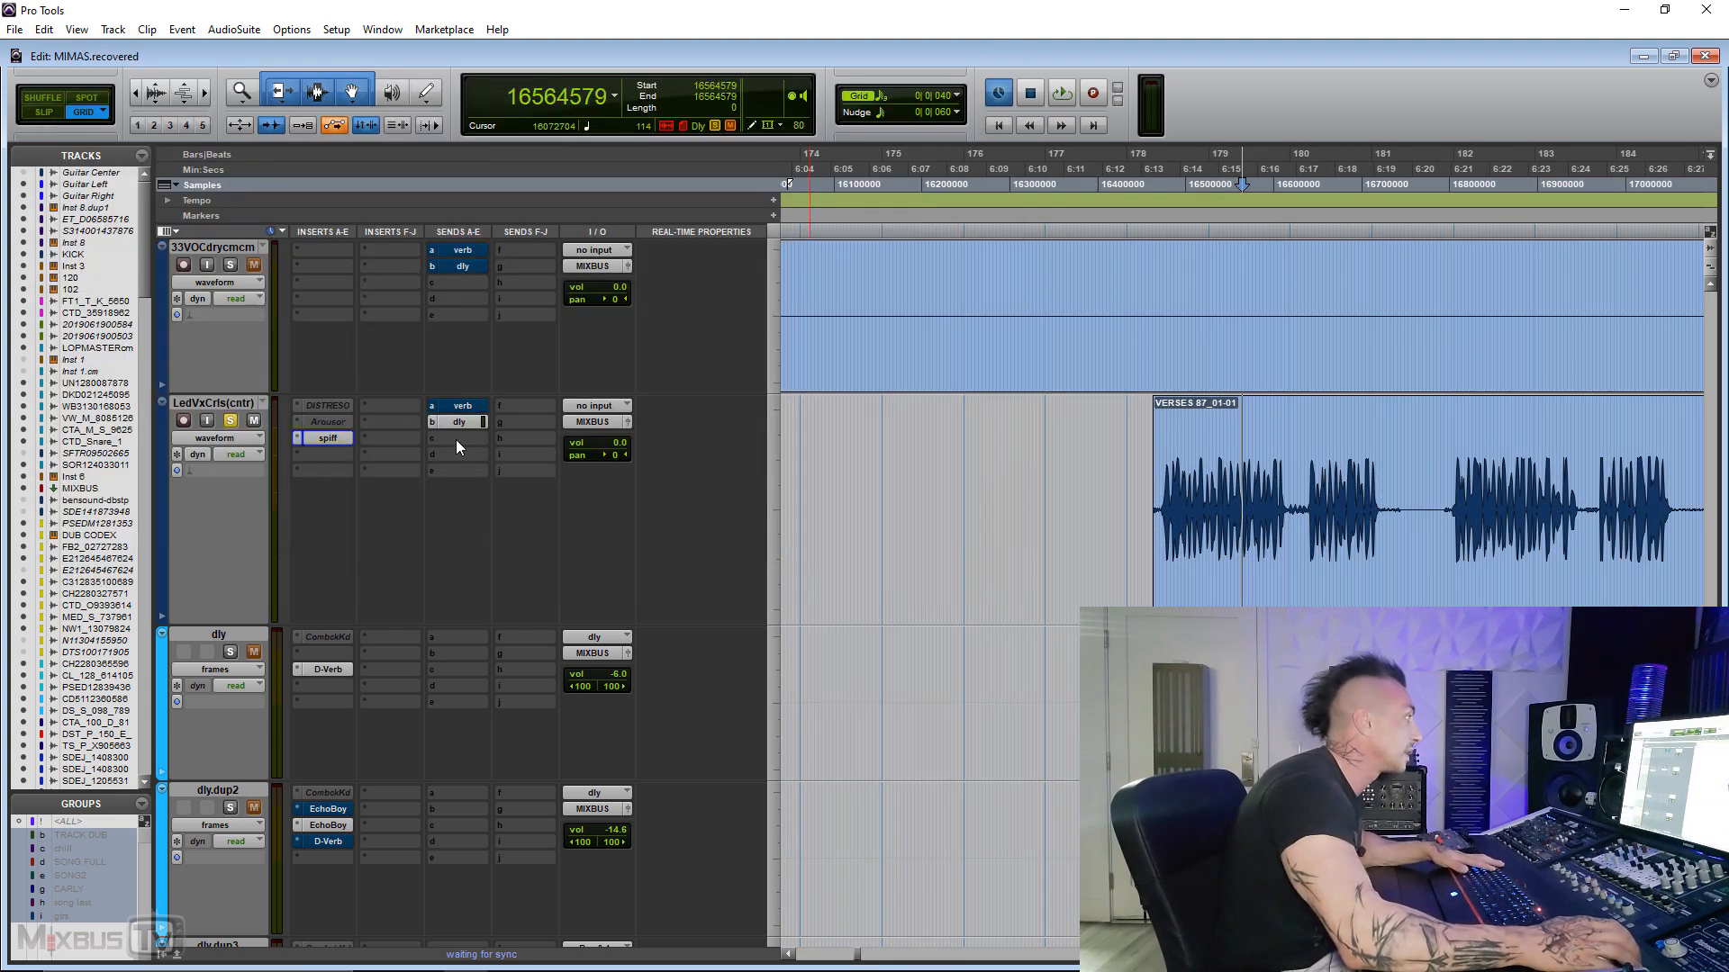
- Duplicate the lead vocal track and make Spiff inactive on the original track
key("ctrl+[")
right_click(258, 414)
left_click(347, 540)
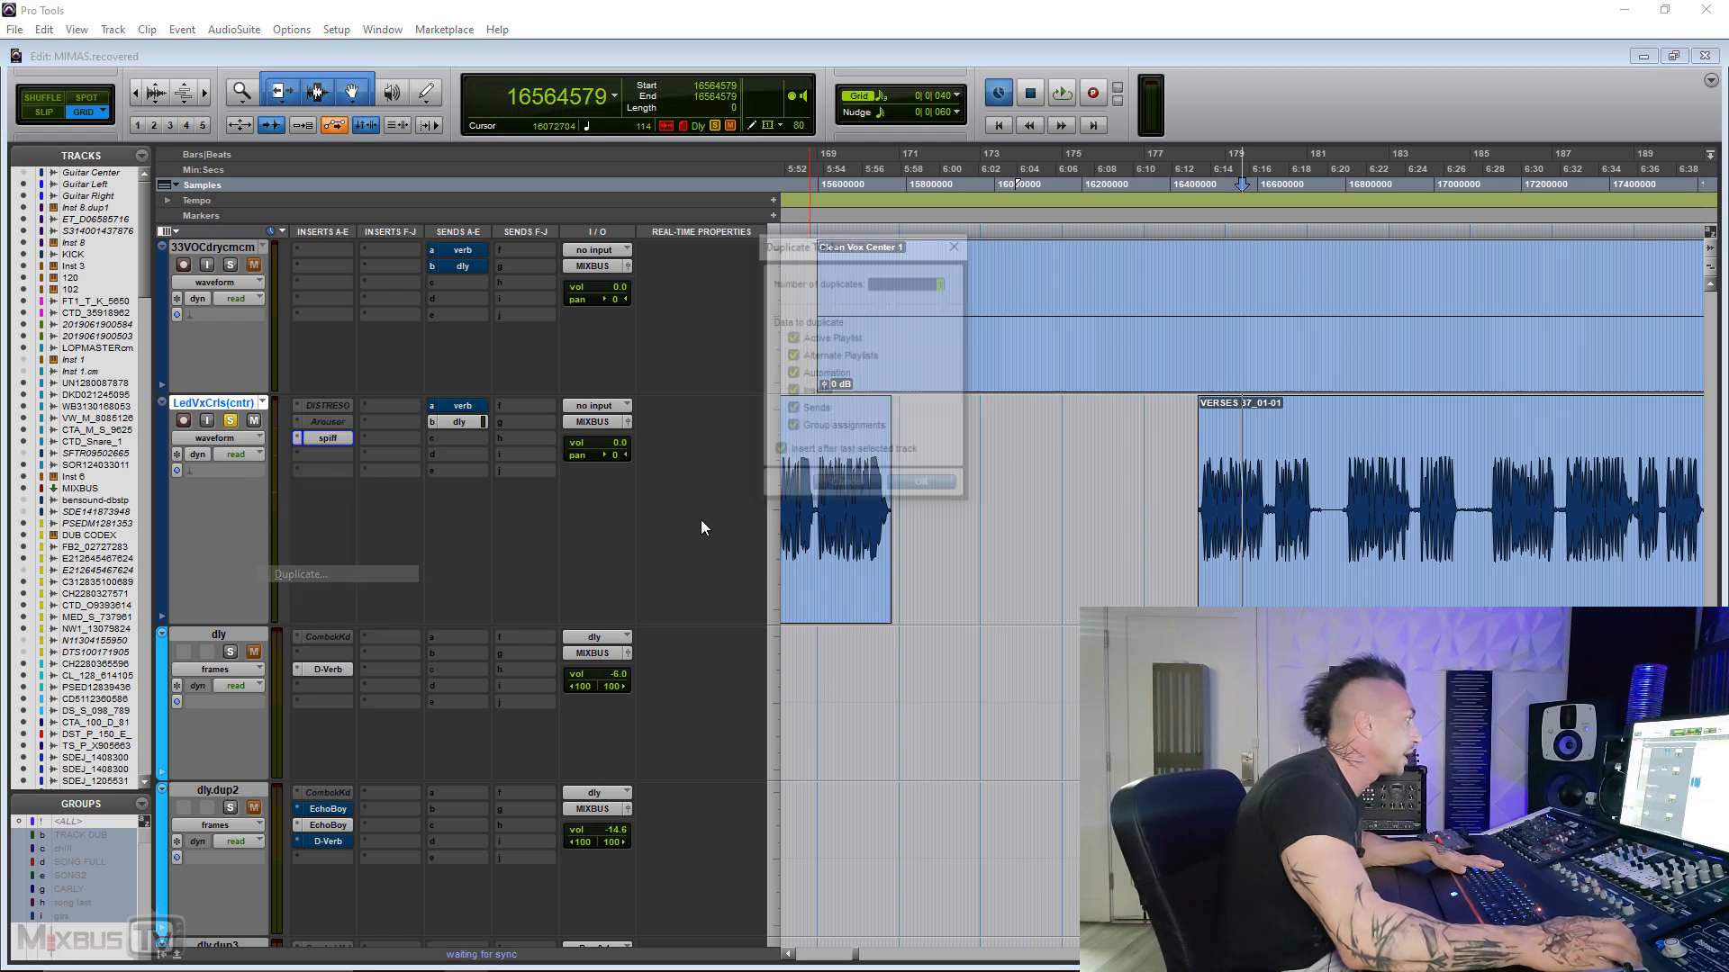
left_click(923, 486)
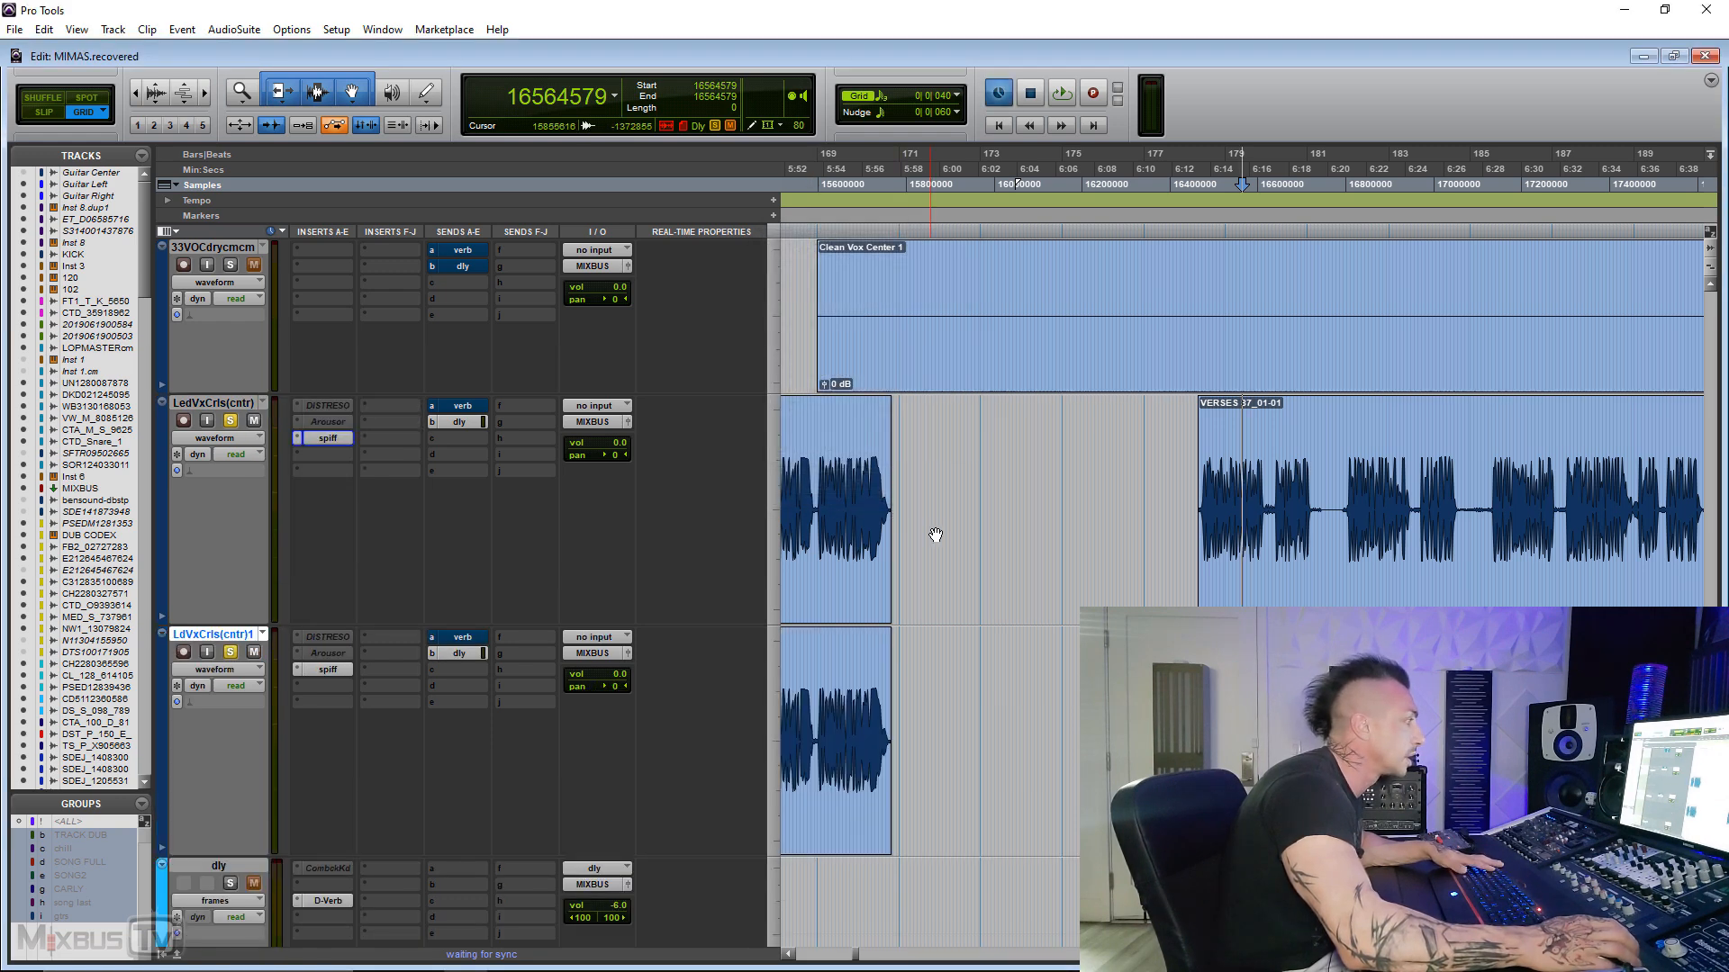
key("ctrl+]")
right_click(346, 441)
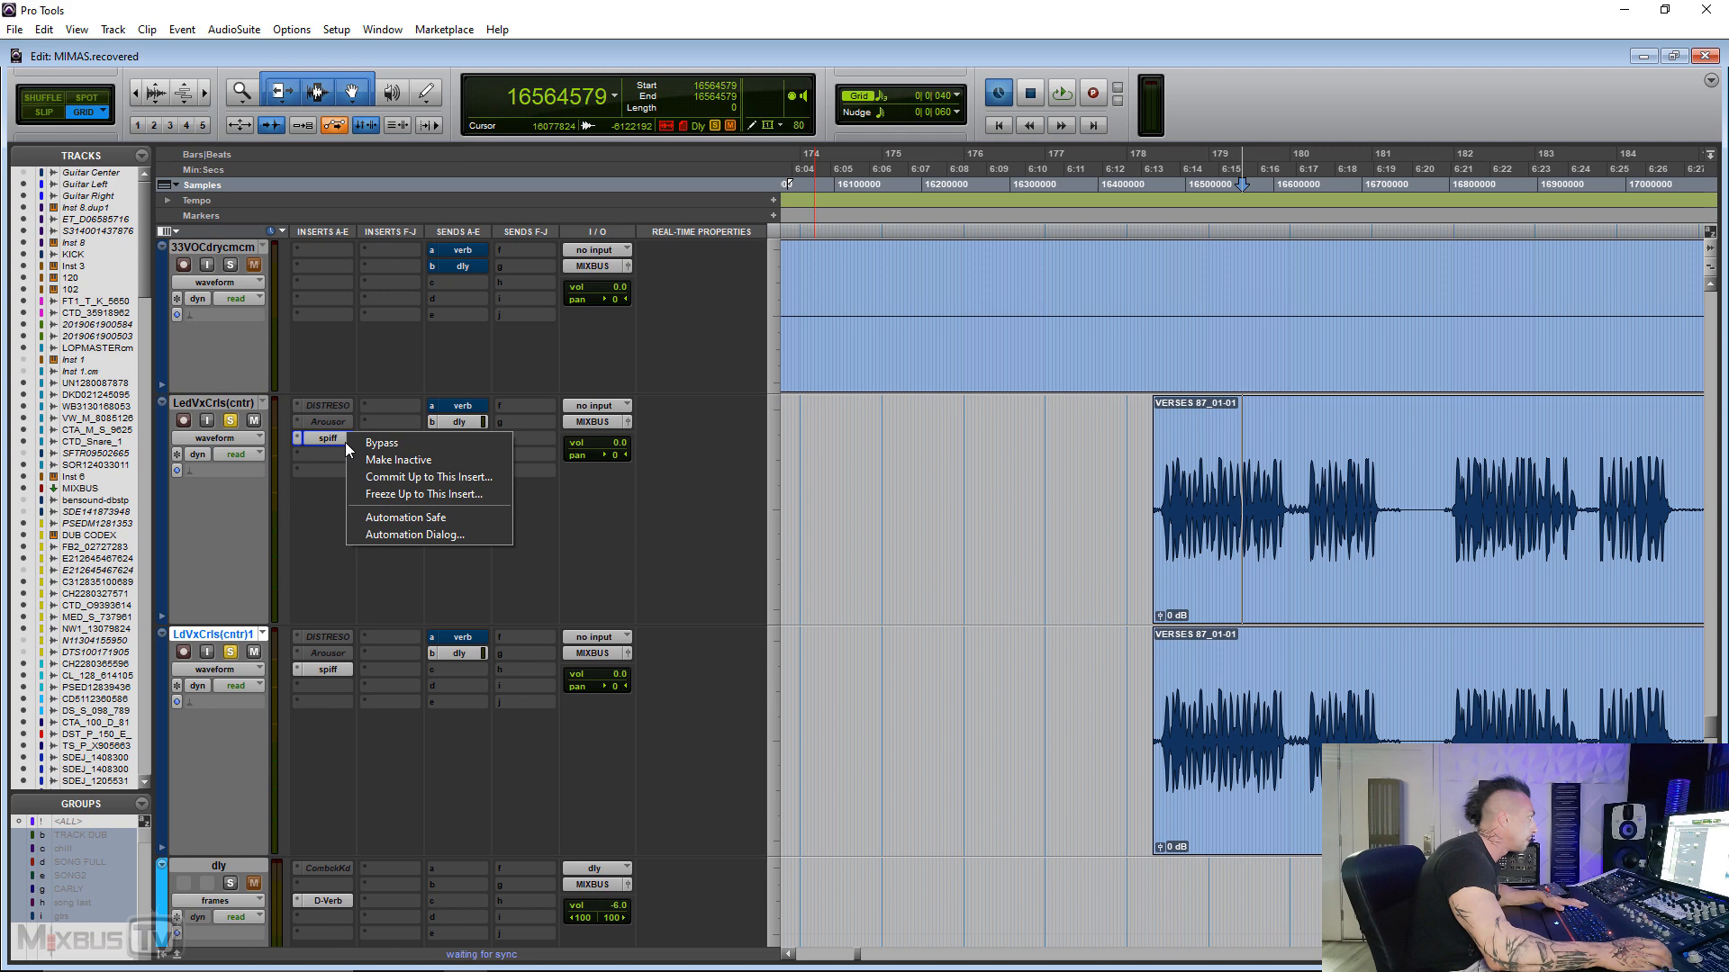
left_click(384, 462)
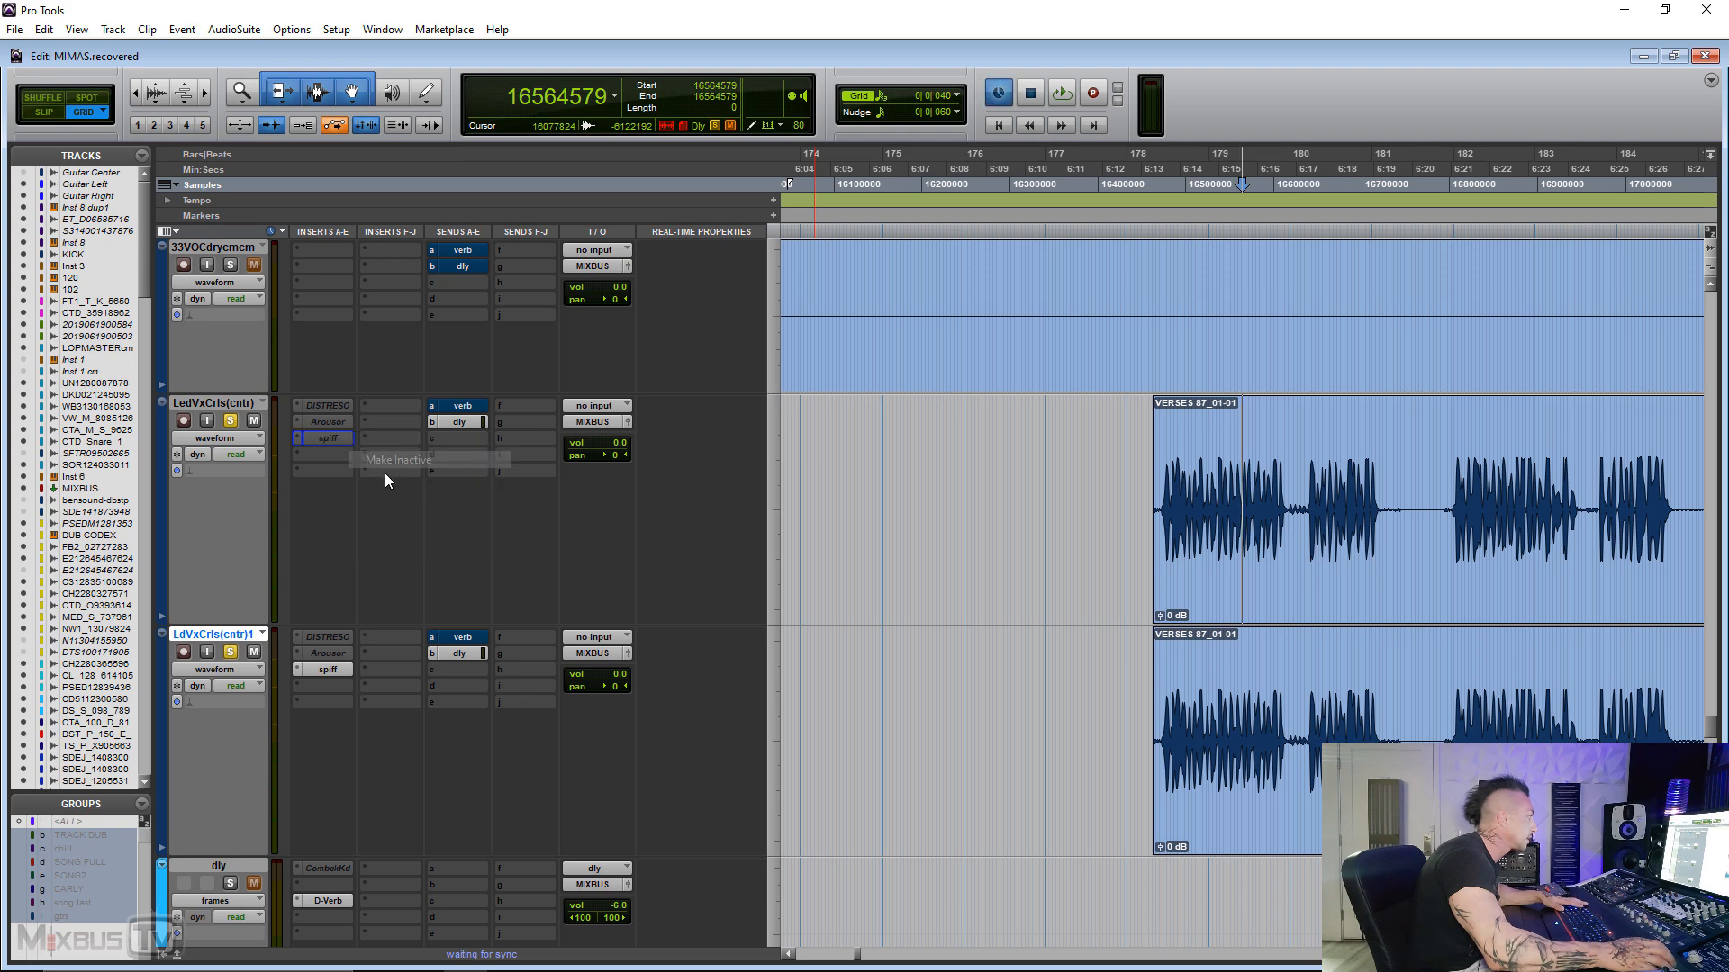
- Color the duplicate vocal track orange and reduce the height of the original lead vocal track
double_click(160, 670)
left_click(234, 490)
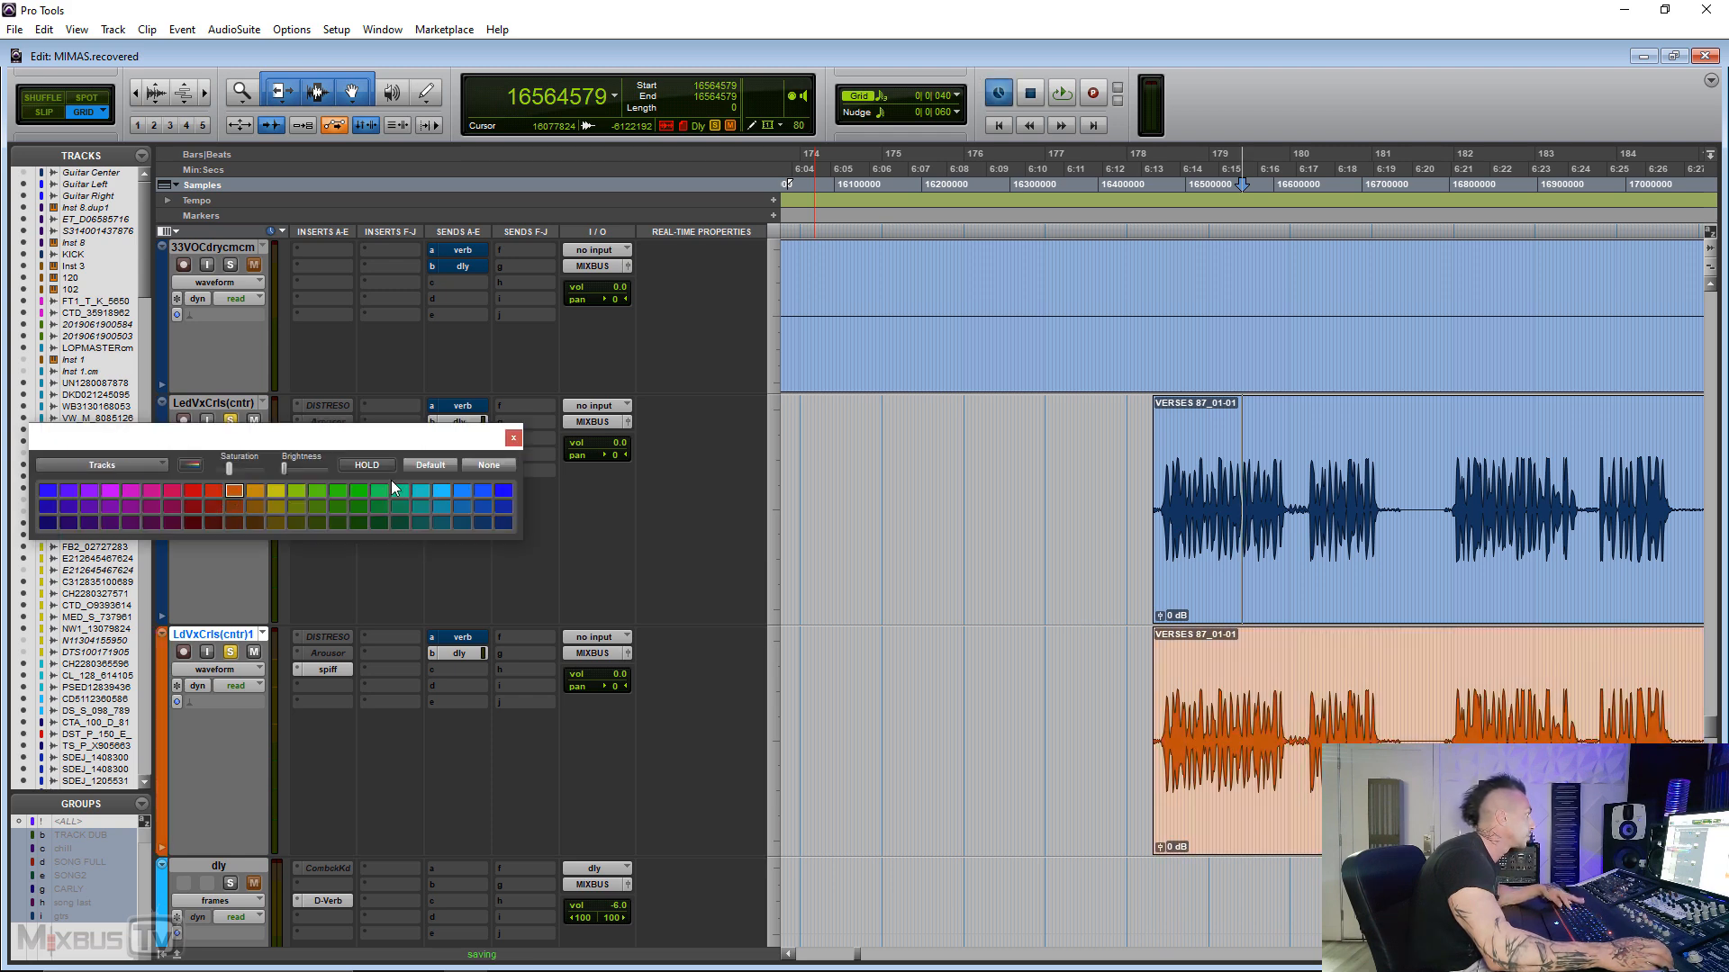
left_click(510, 439)
left_click_drag(694, 623, 635, 521)
key("r")
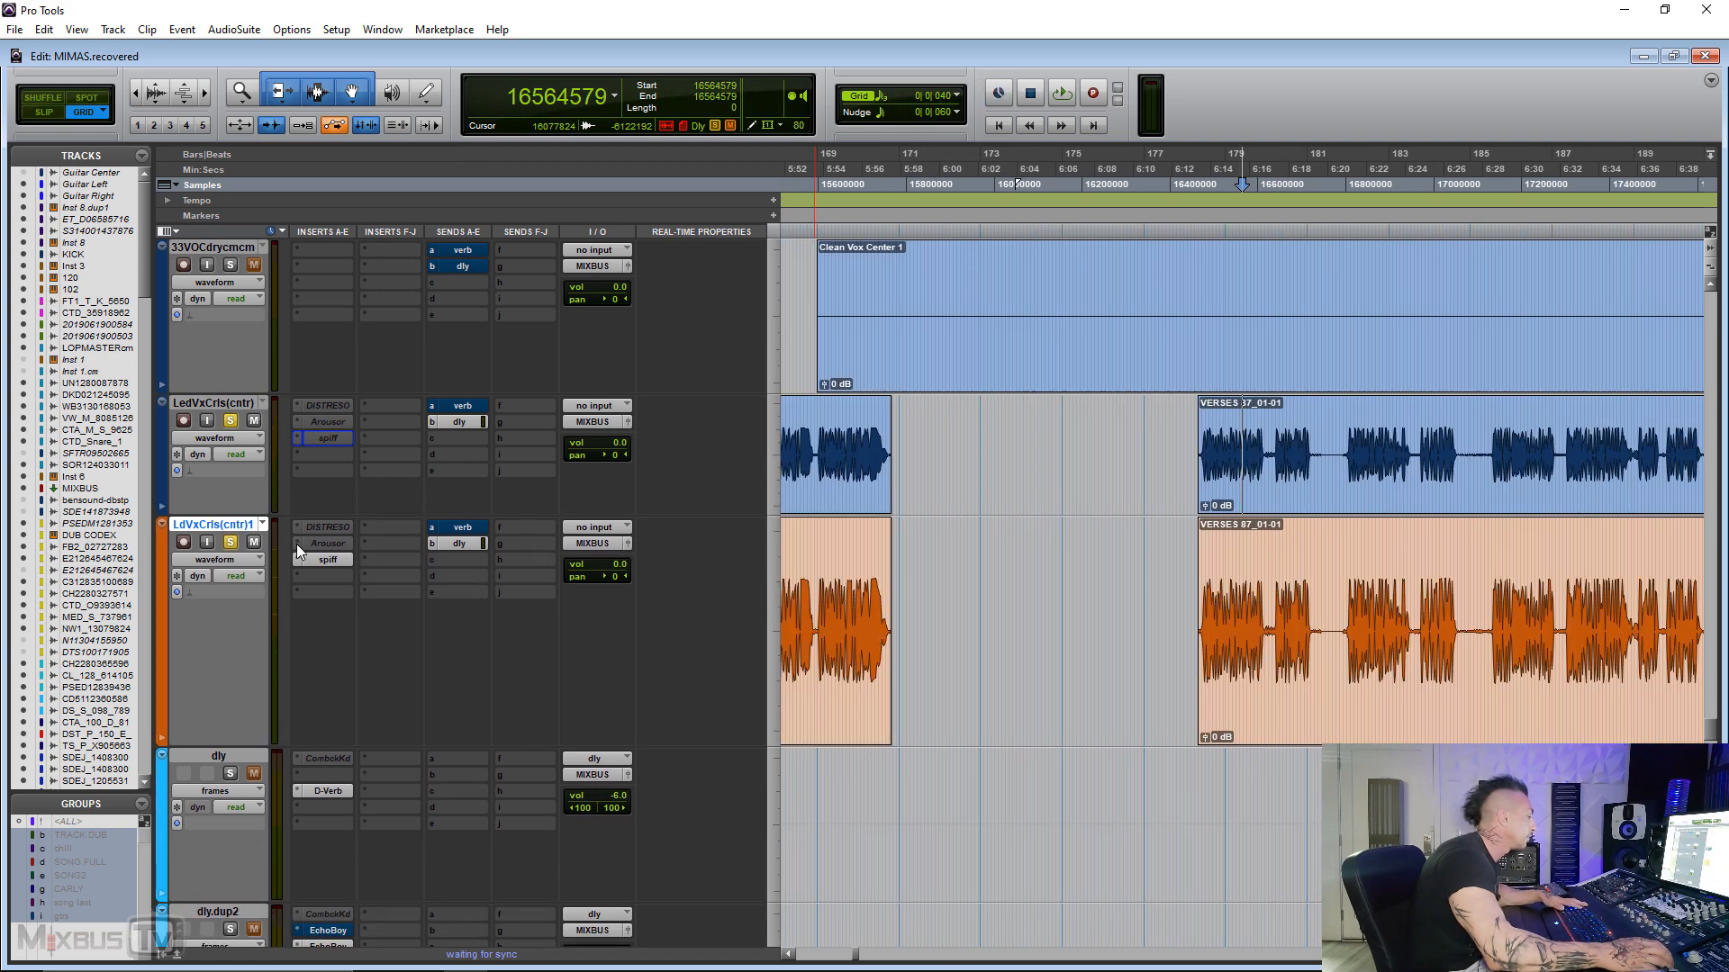
- Insert FabFilter Pro-Q 3 in place of Arouser on the duplicate vocal track, and move its window clear of the inserts
left_click(296, 544)
left_click(405, 573)
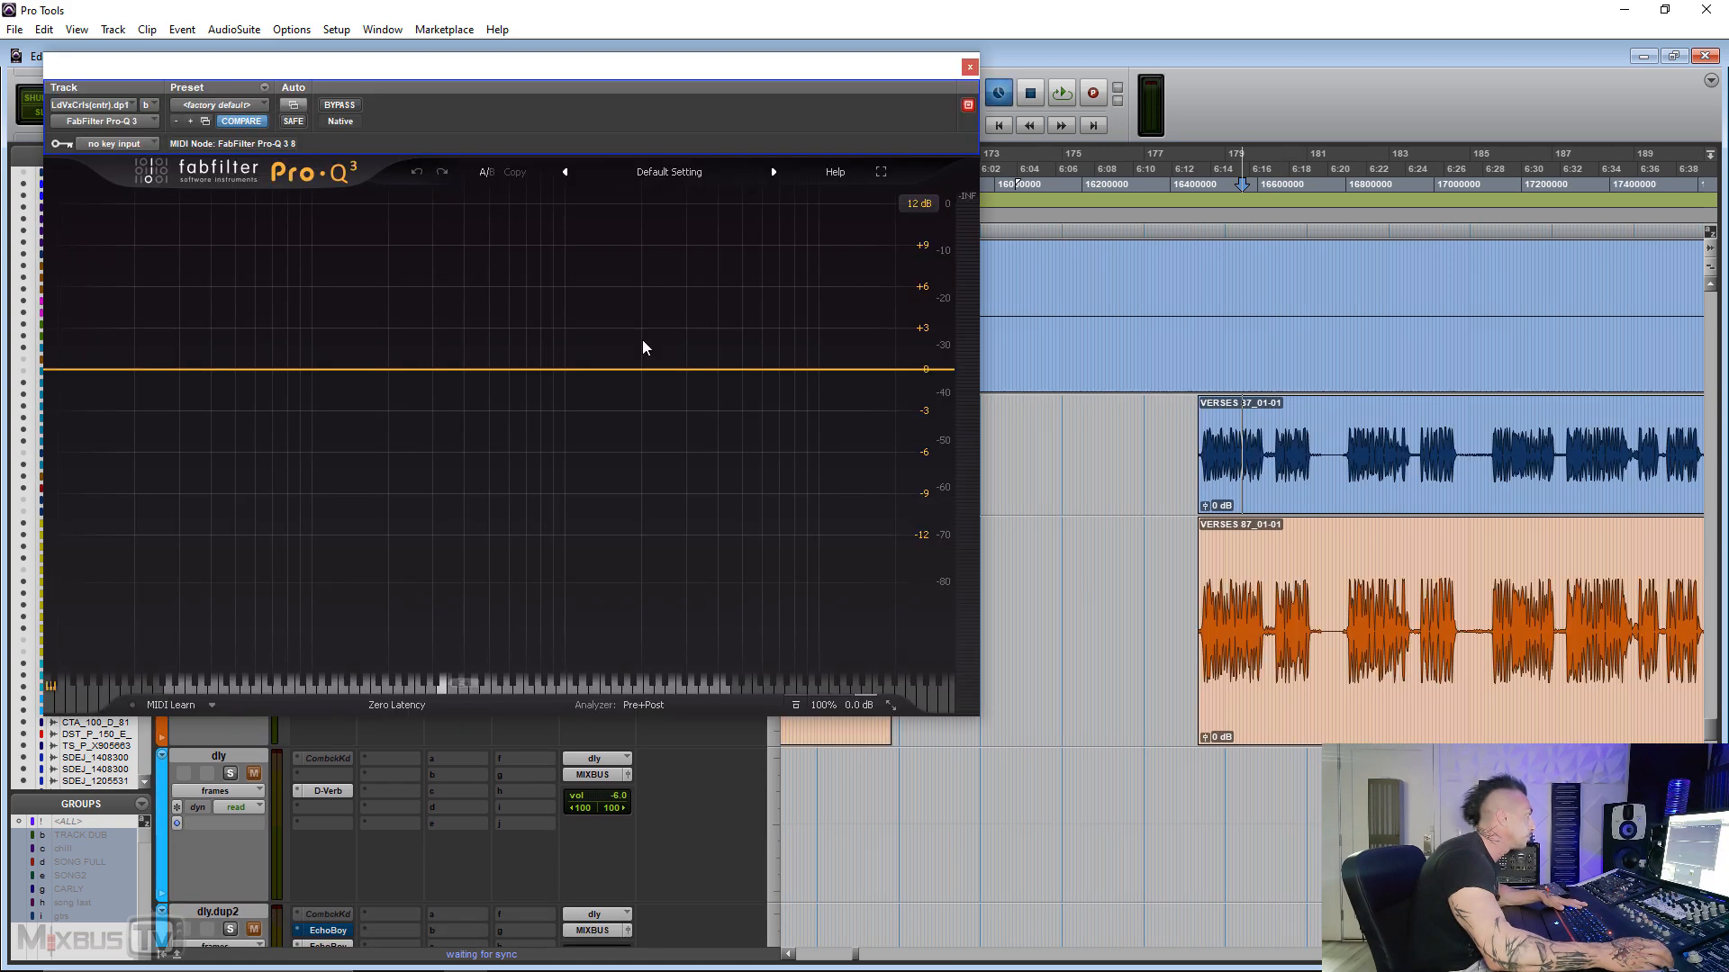
left_click_drag(911, 94, 1317, 94)
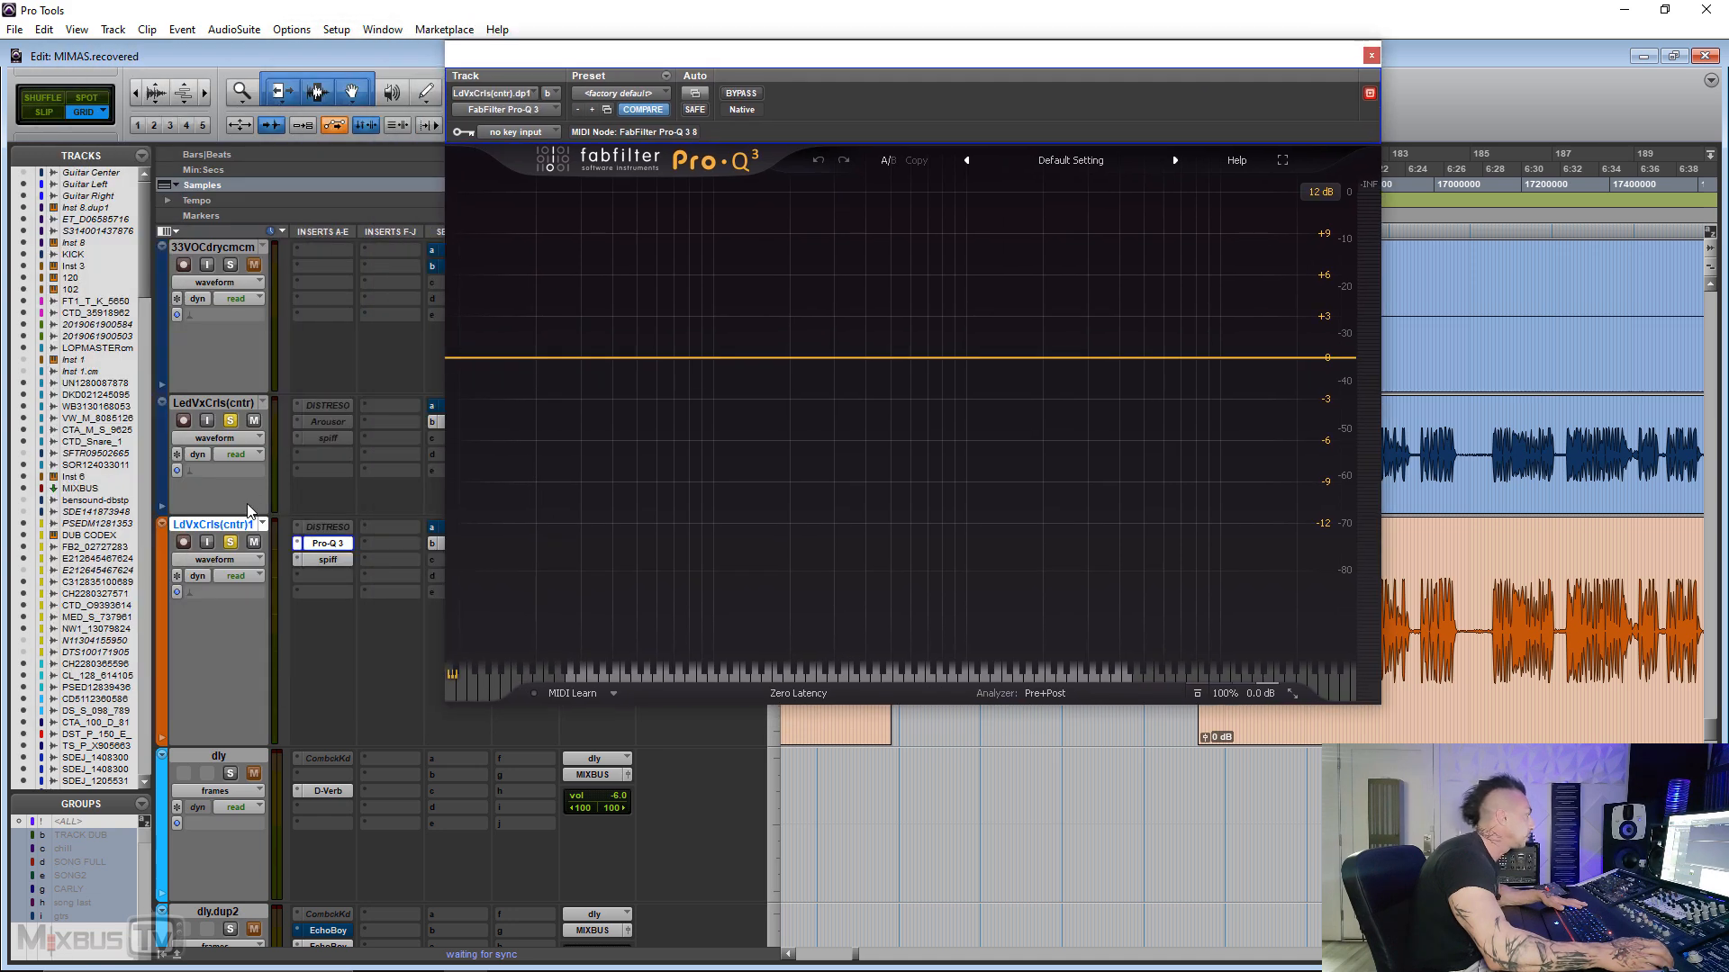
- Add an 18 dB/oct low cut in Pro-Q 3, raise its frequency into the upper midrange and play the duplicate vocal on its own
left_click(486, 359)
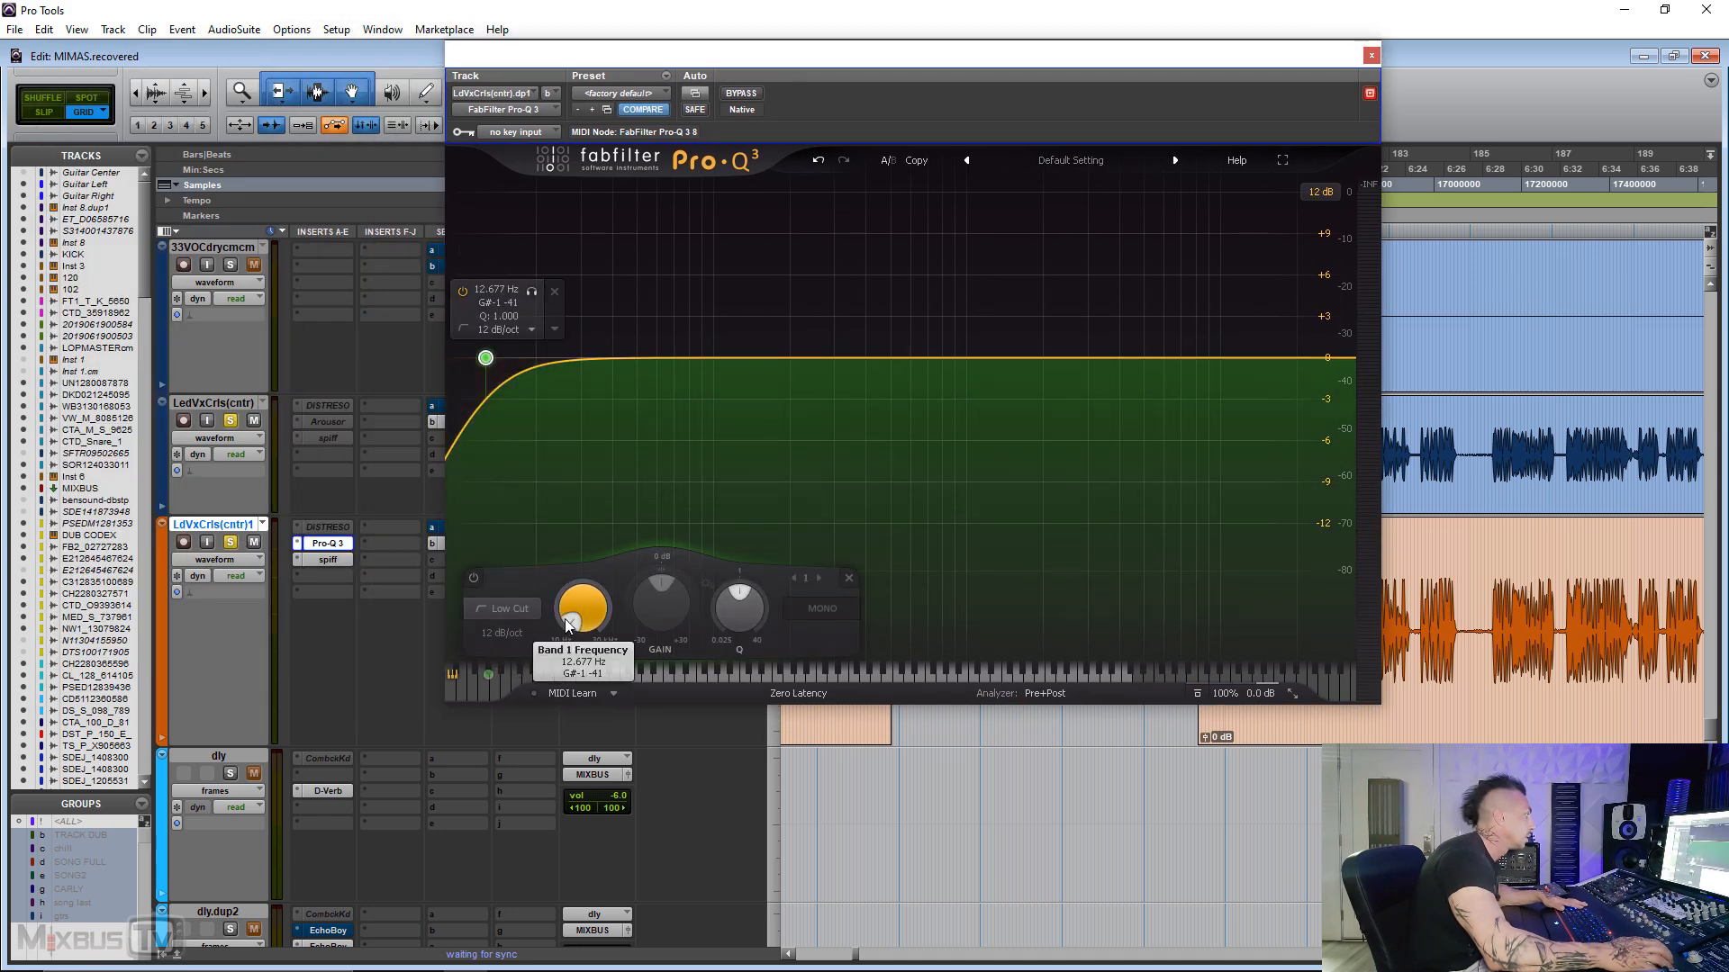
left_click_drag(579, 622, 596, 600)
key("space")
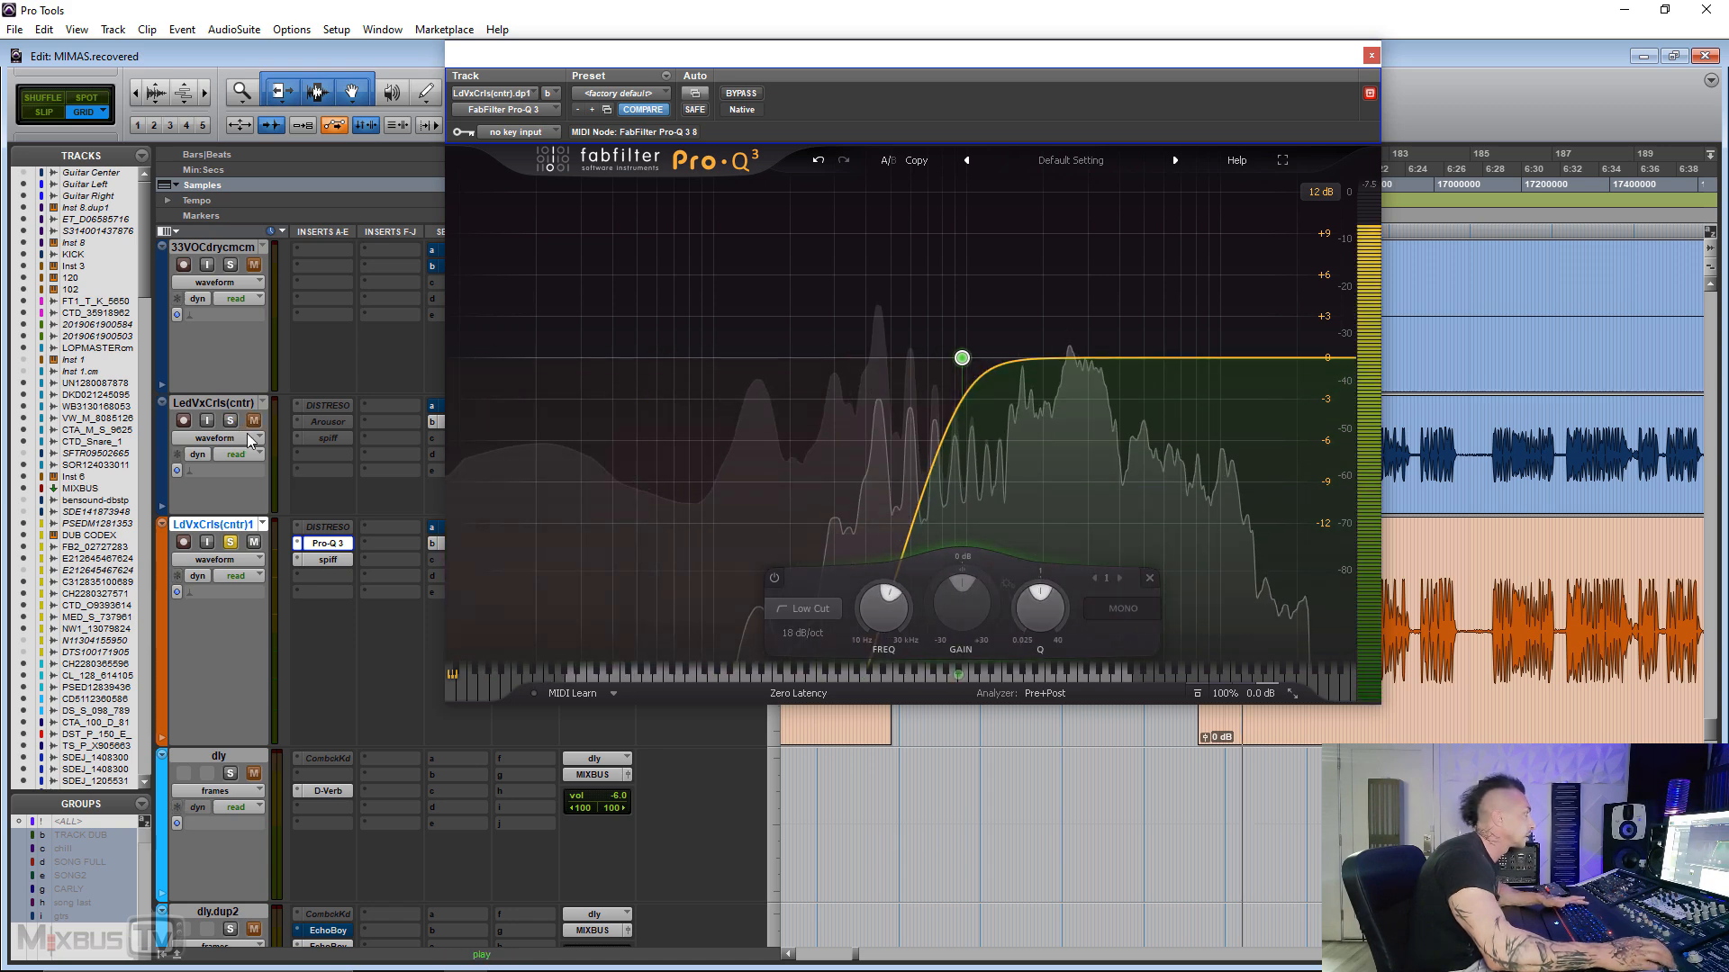
scroll(877, 616, "up", 5)
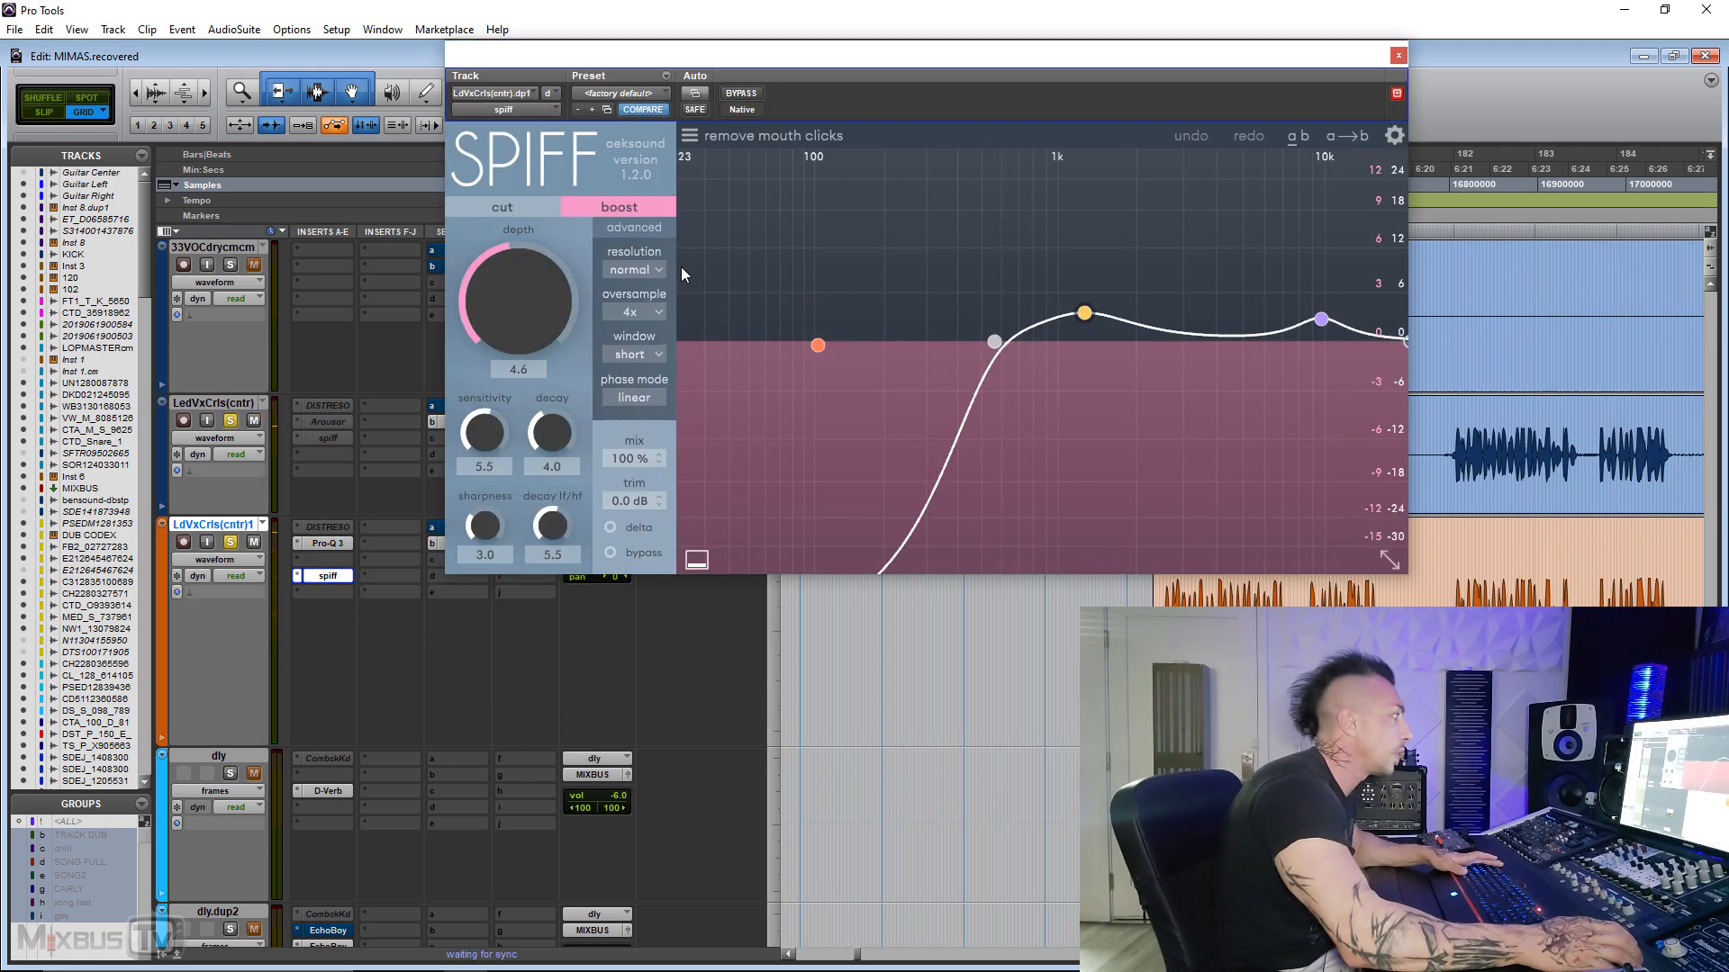
- Switch Spiff on the duplicate vocal to cut mode and set its band 2 to 2.0 dB sensitivity at about 1.3 kHz
left_click(532, 202)
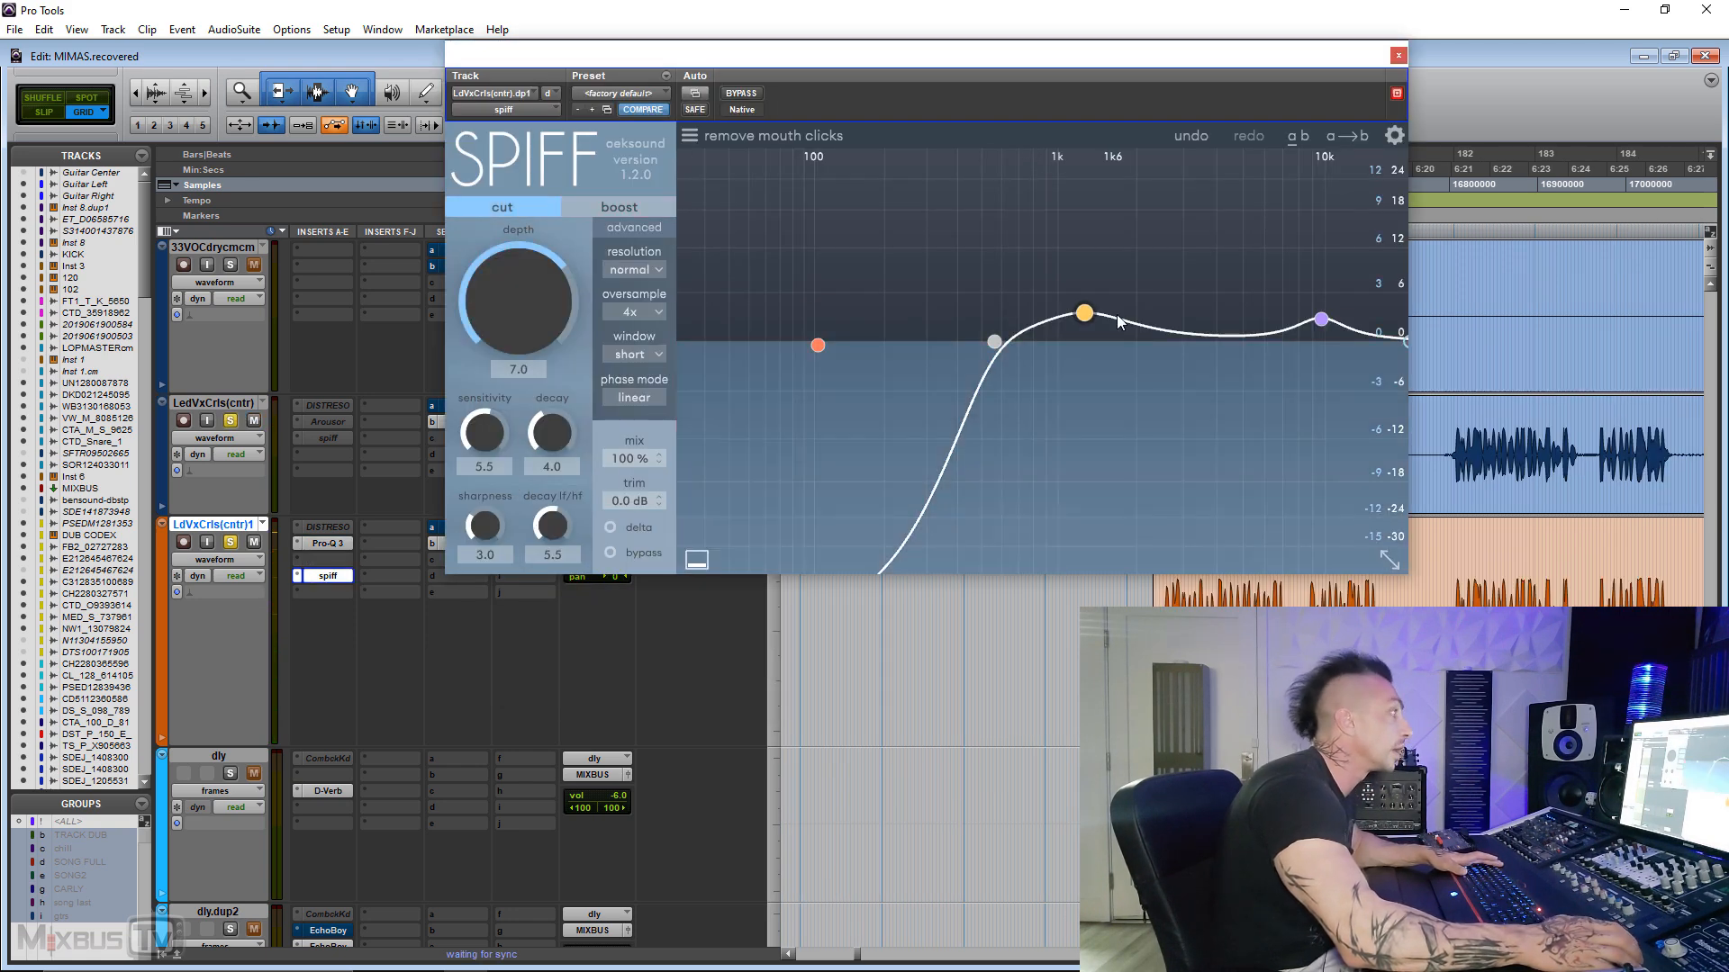
left_click_drag(1084, 314, 1091, 332)
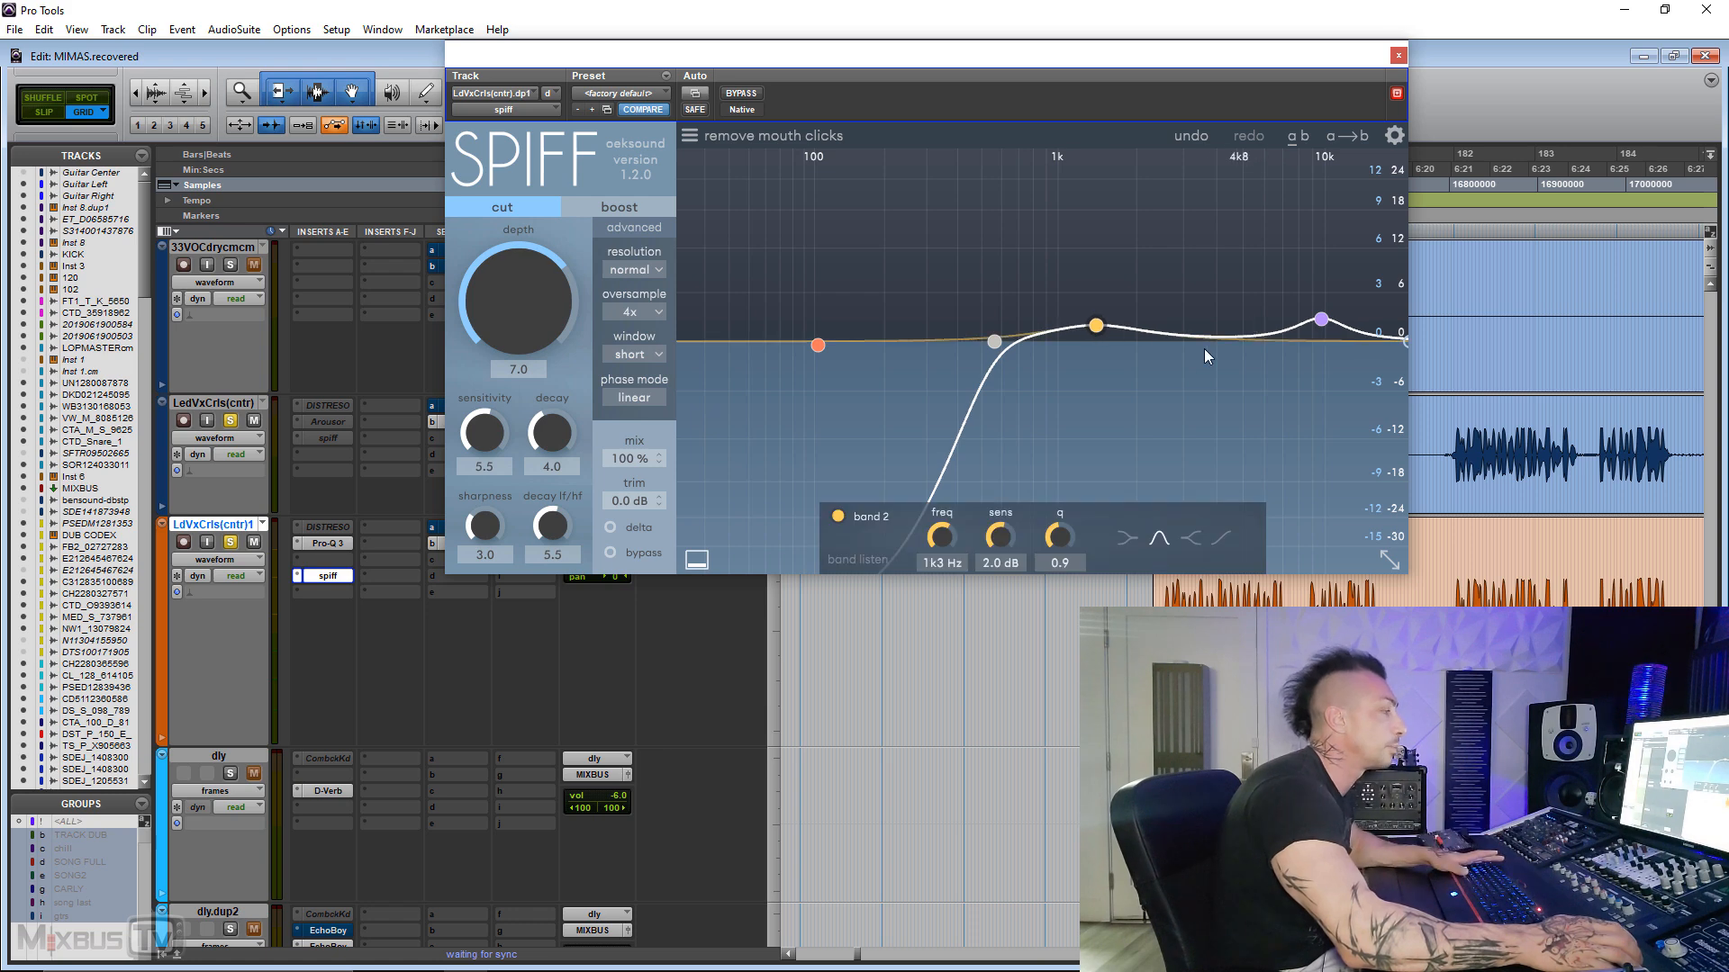
- Blend the duplicate vocal in with the original during playback by raising its volume fader to -1.4 dB
key("space")
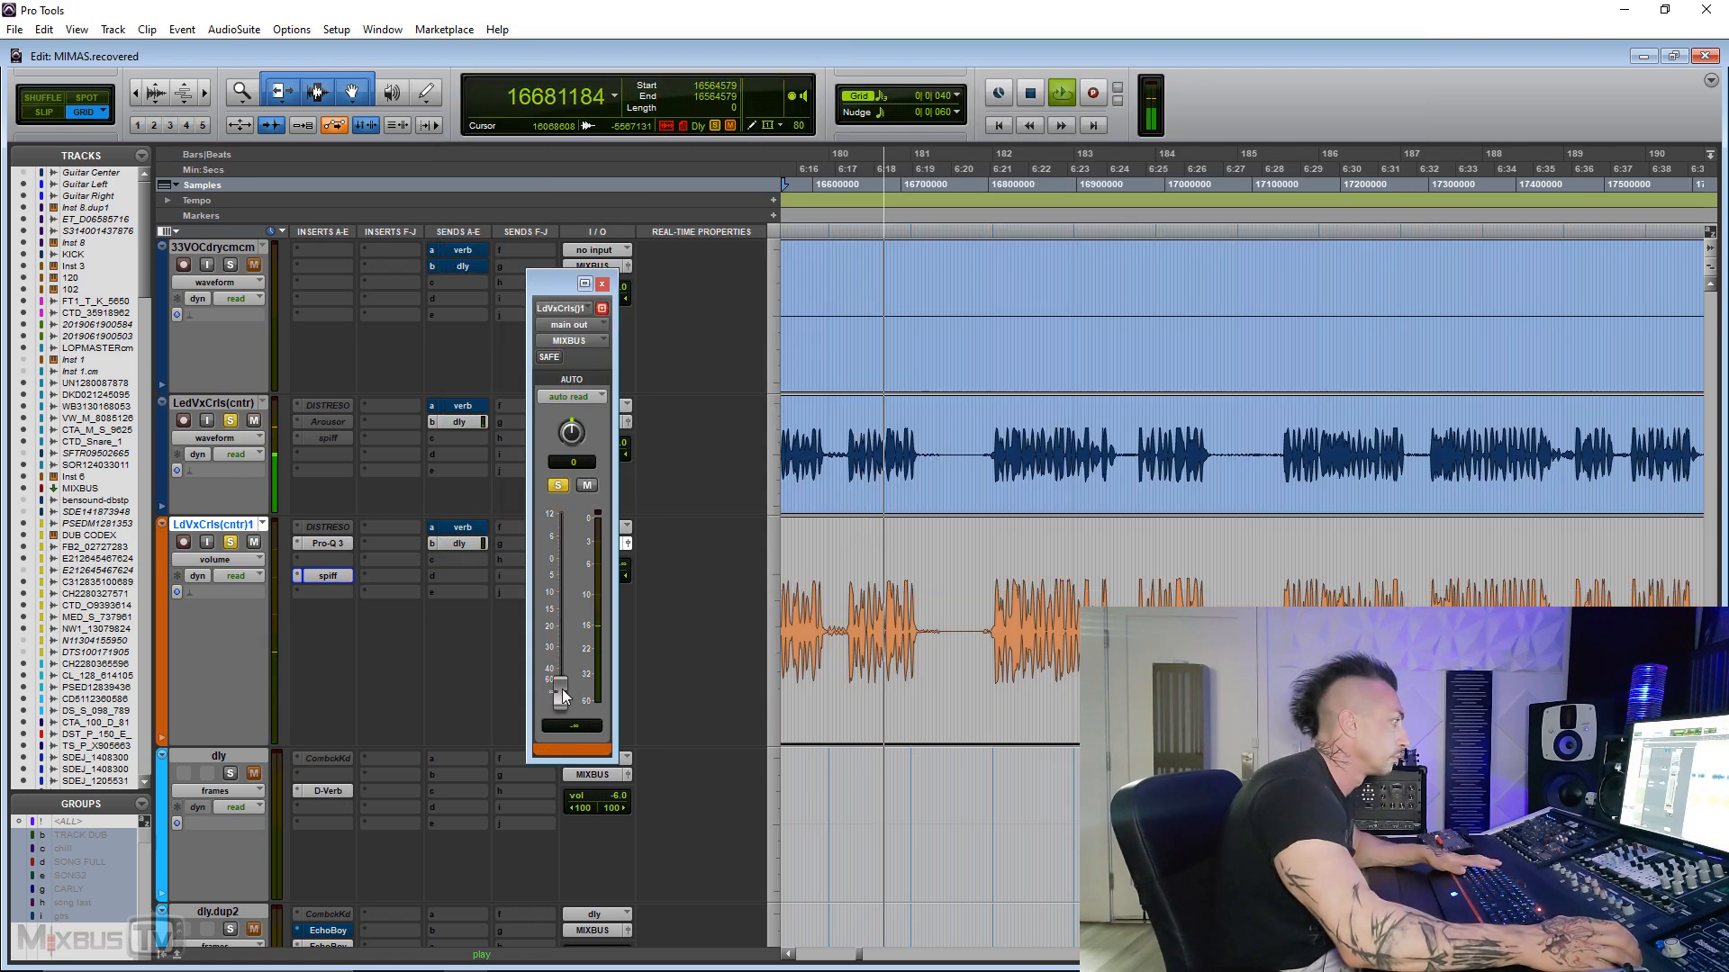
left_click_drag(560, 688, 562, 565)
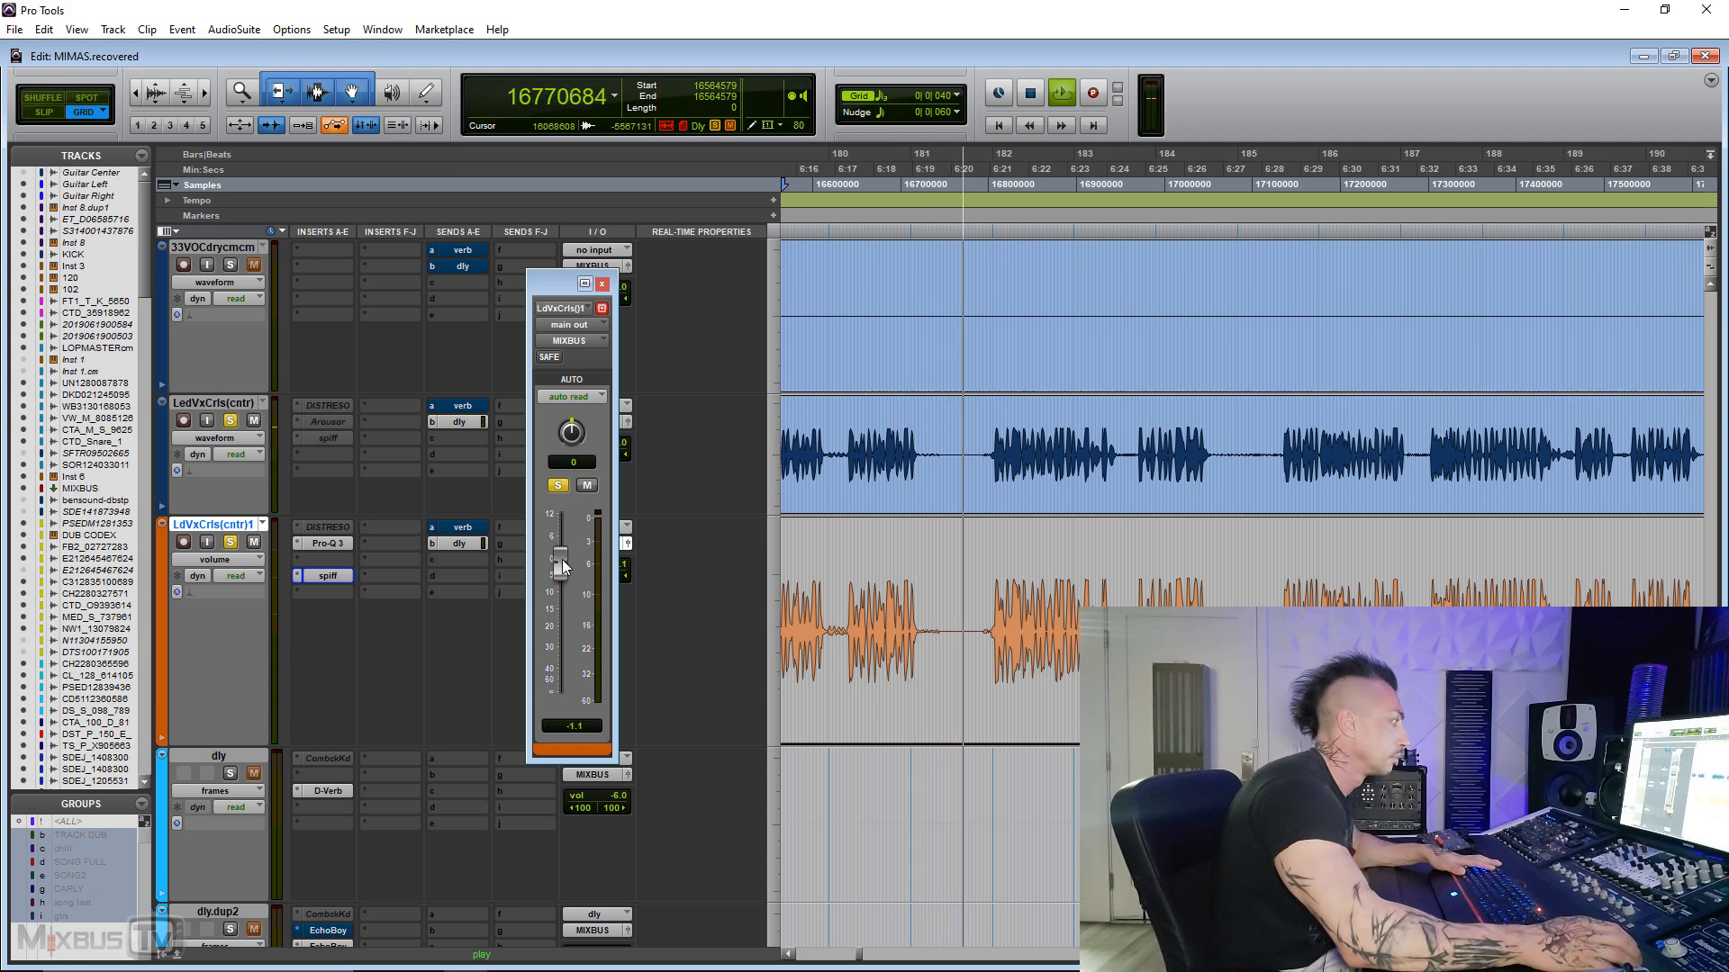
left_click_drag(562, 559, 564, 562)
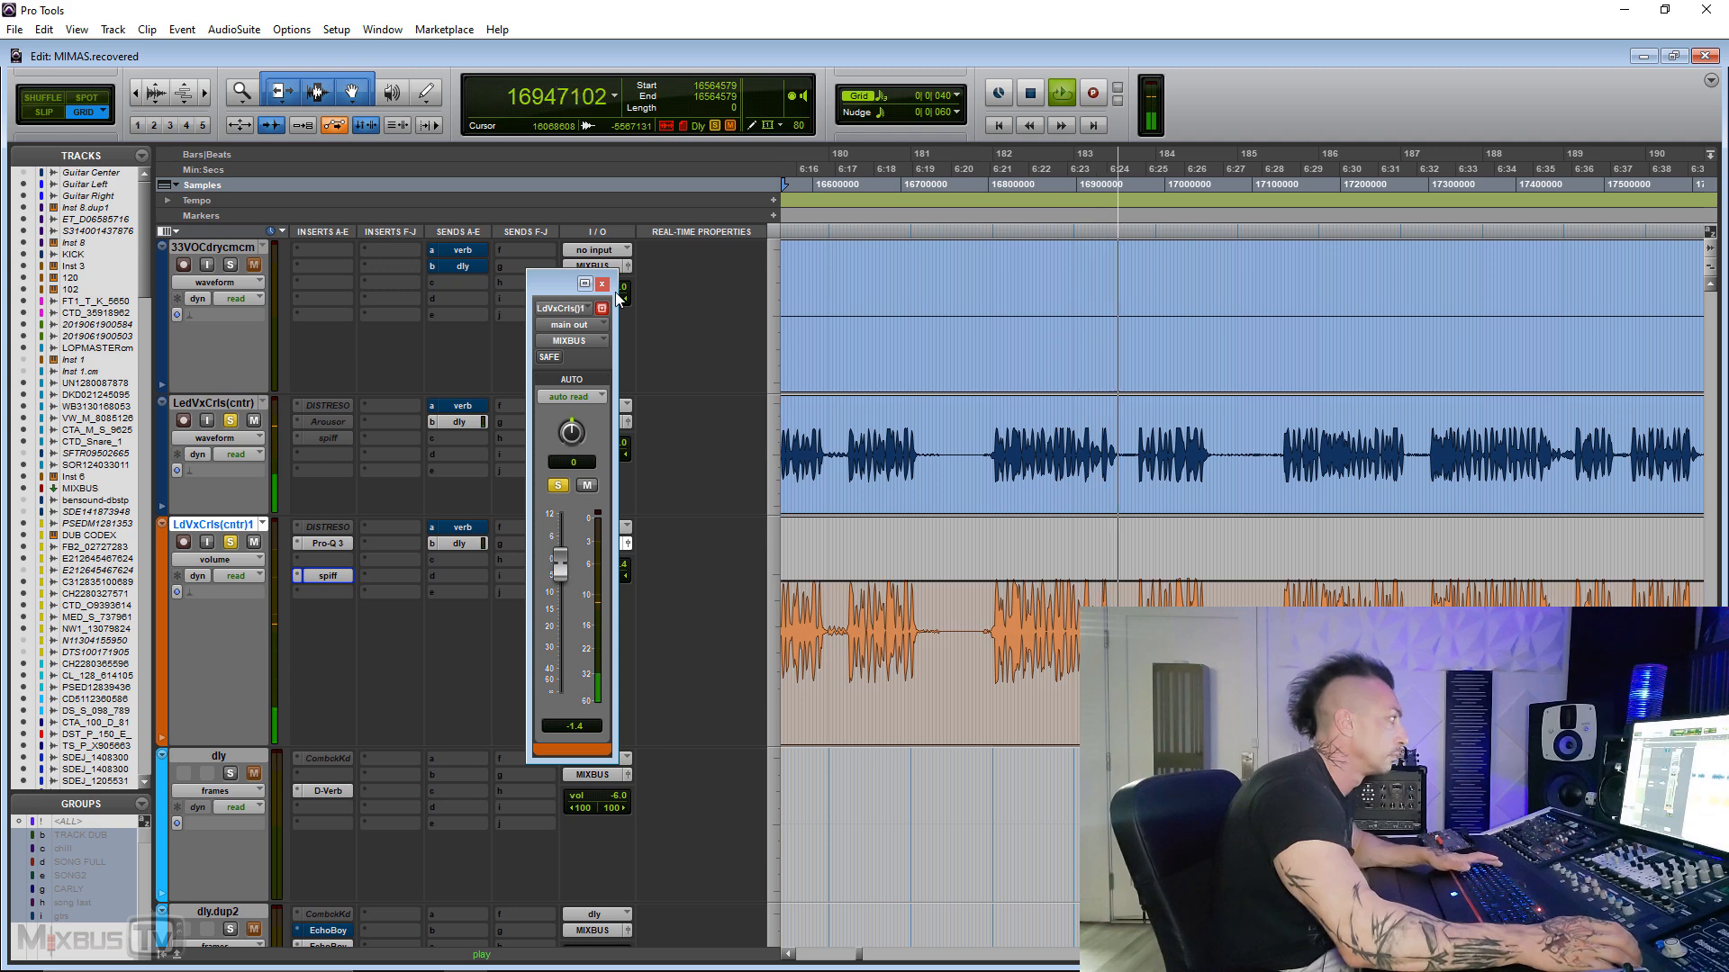
key("space")
left_click(603, 285)
- Review the low cut band in Pro-Q 3 and the Spiff settings on the duplicate vocal track
left_click(330, 544)
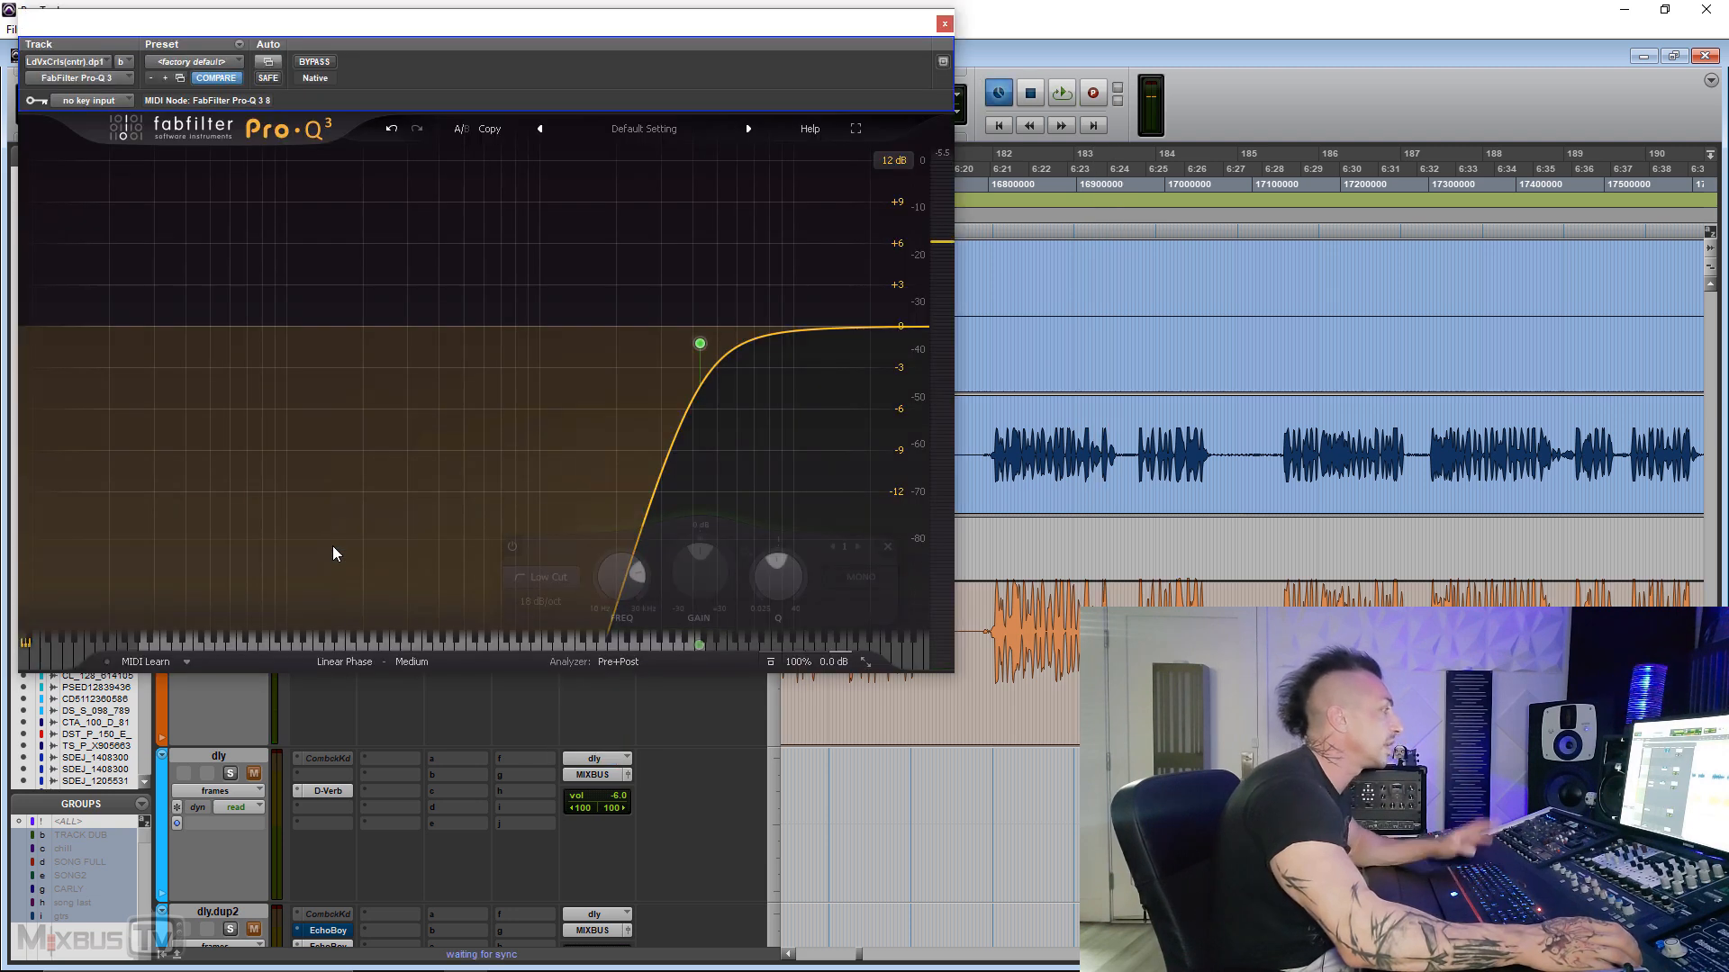
left_click(700, 343)
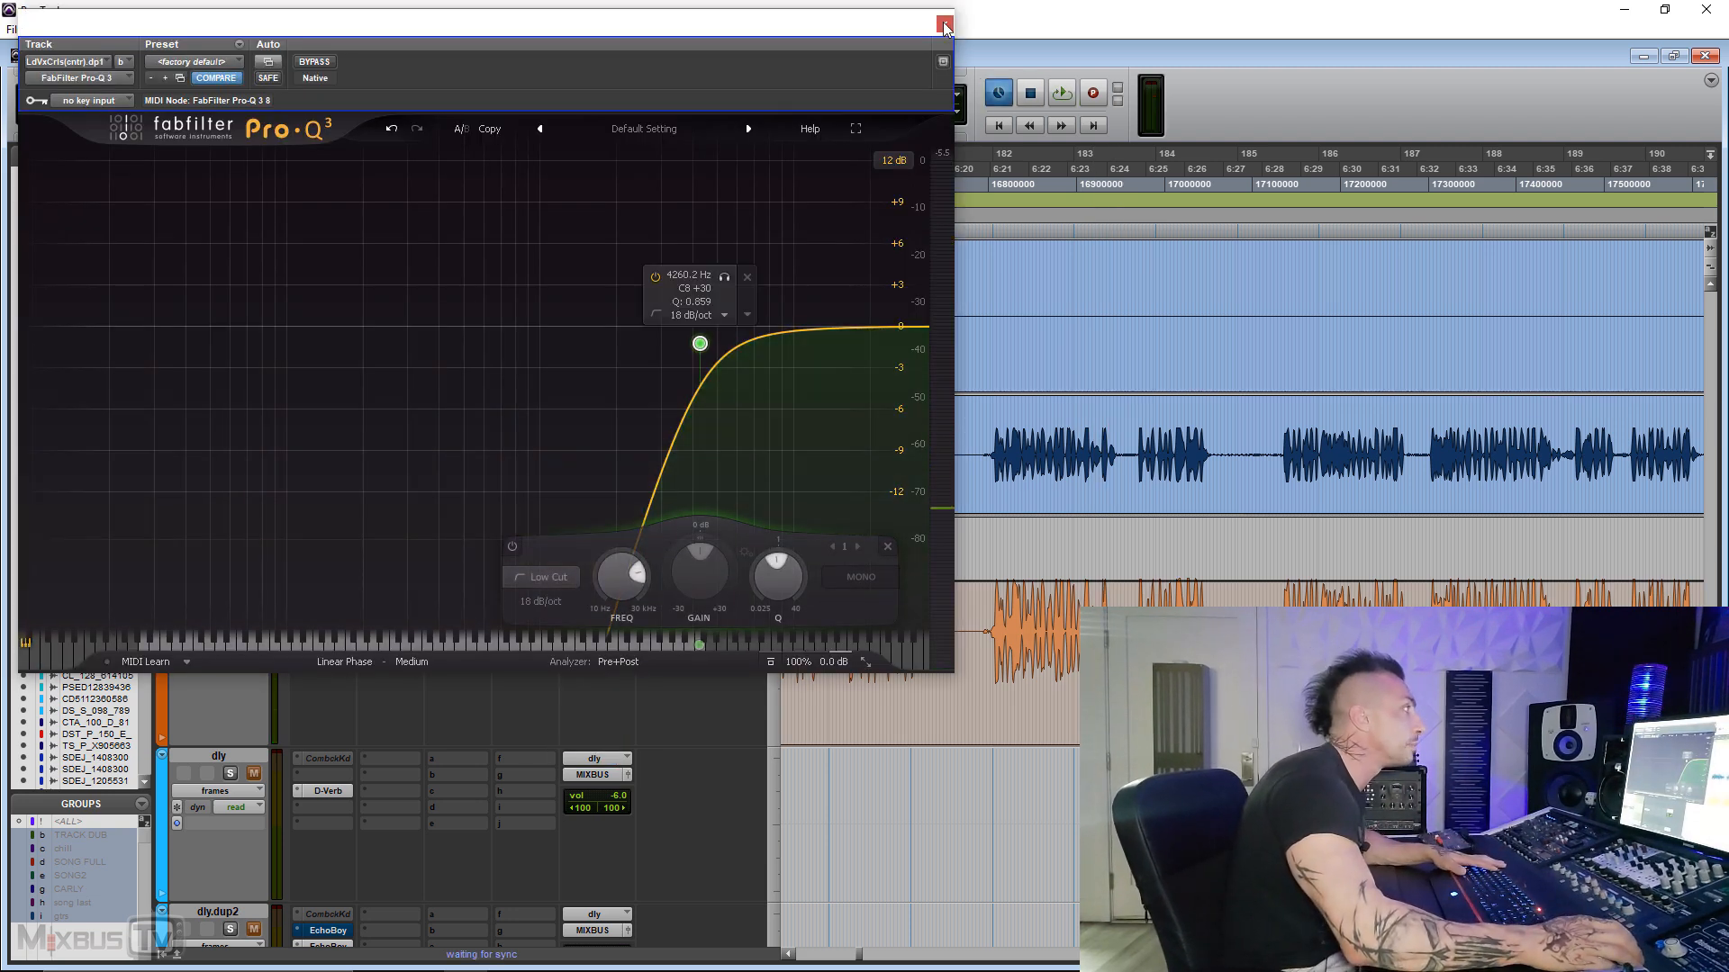
left_click(944, 23)
left_click(324, 575)
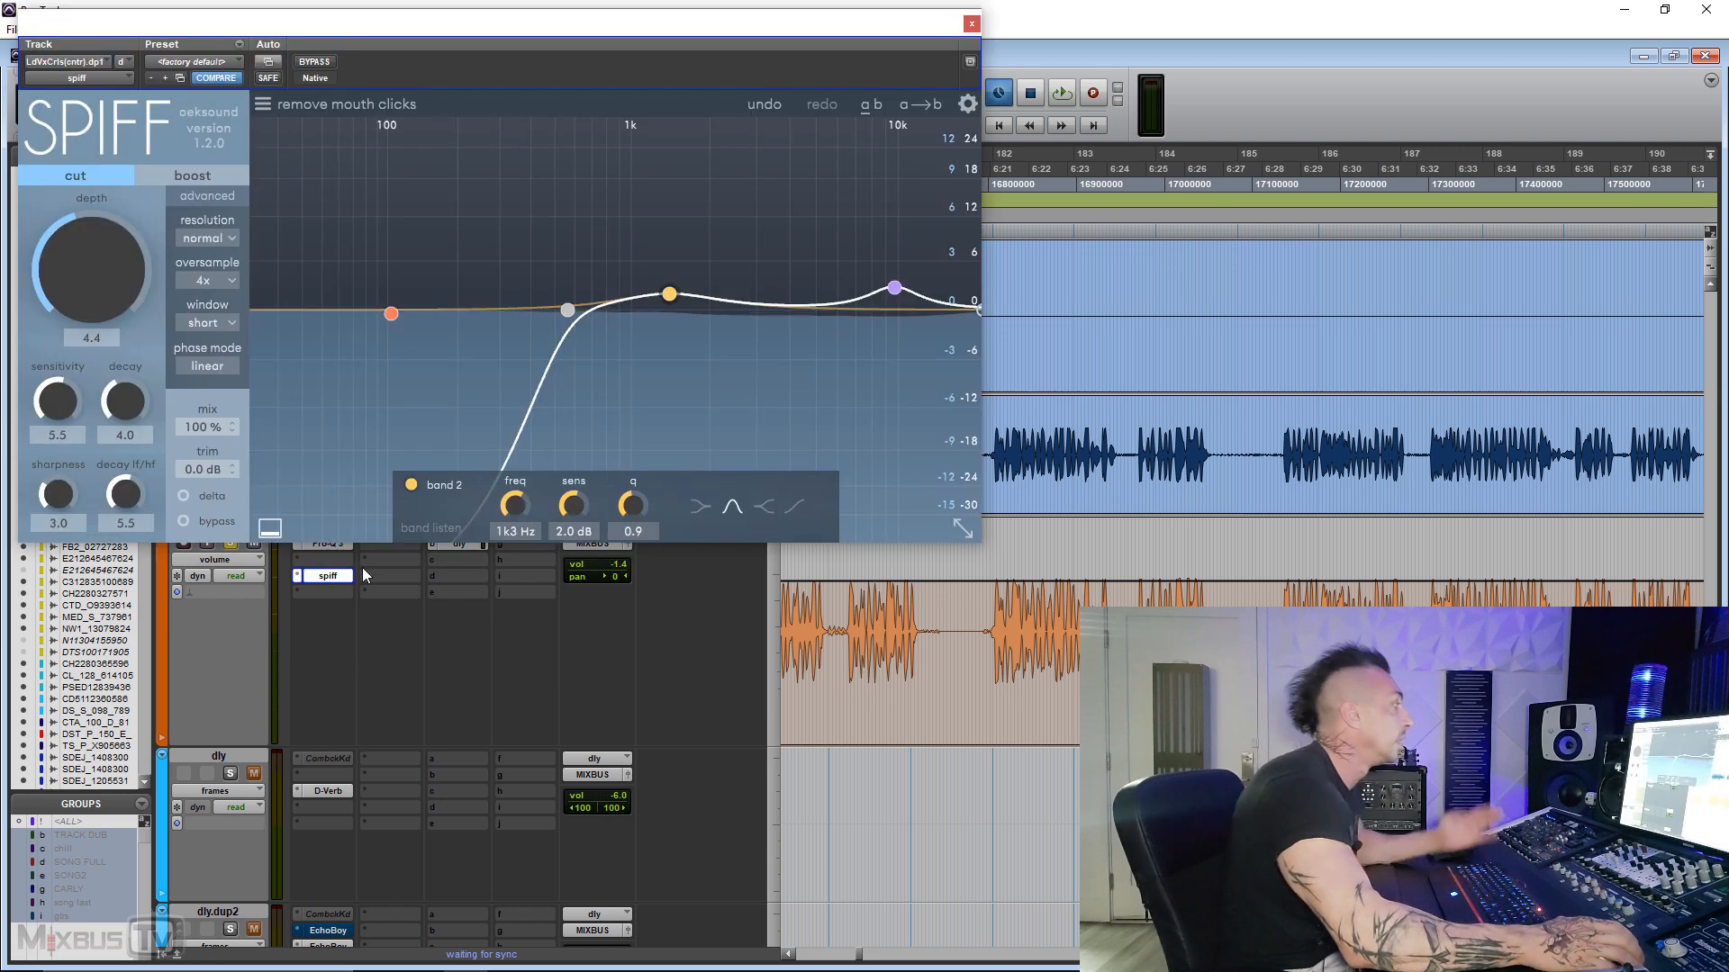